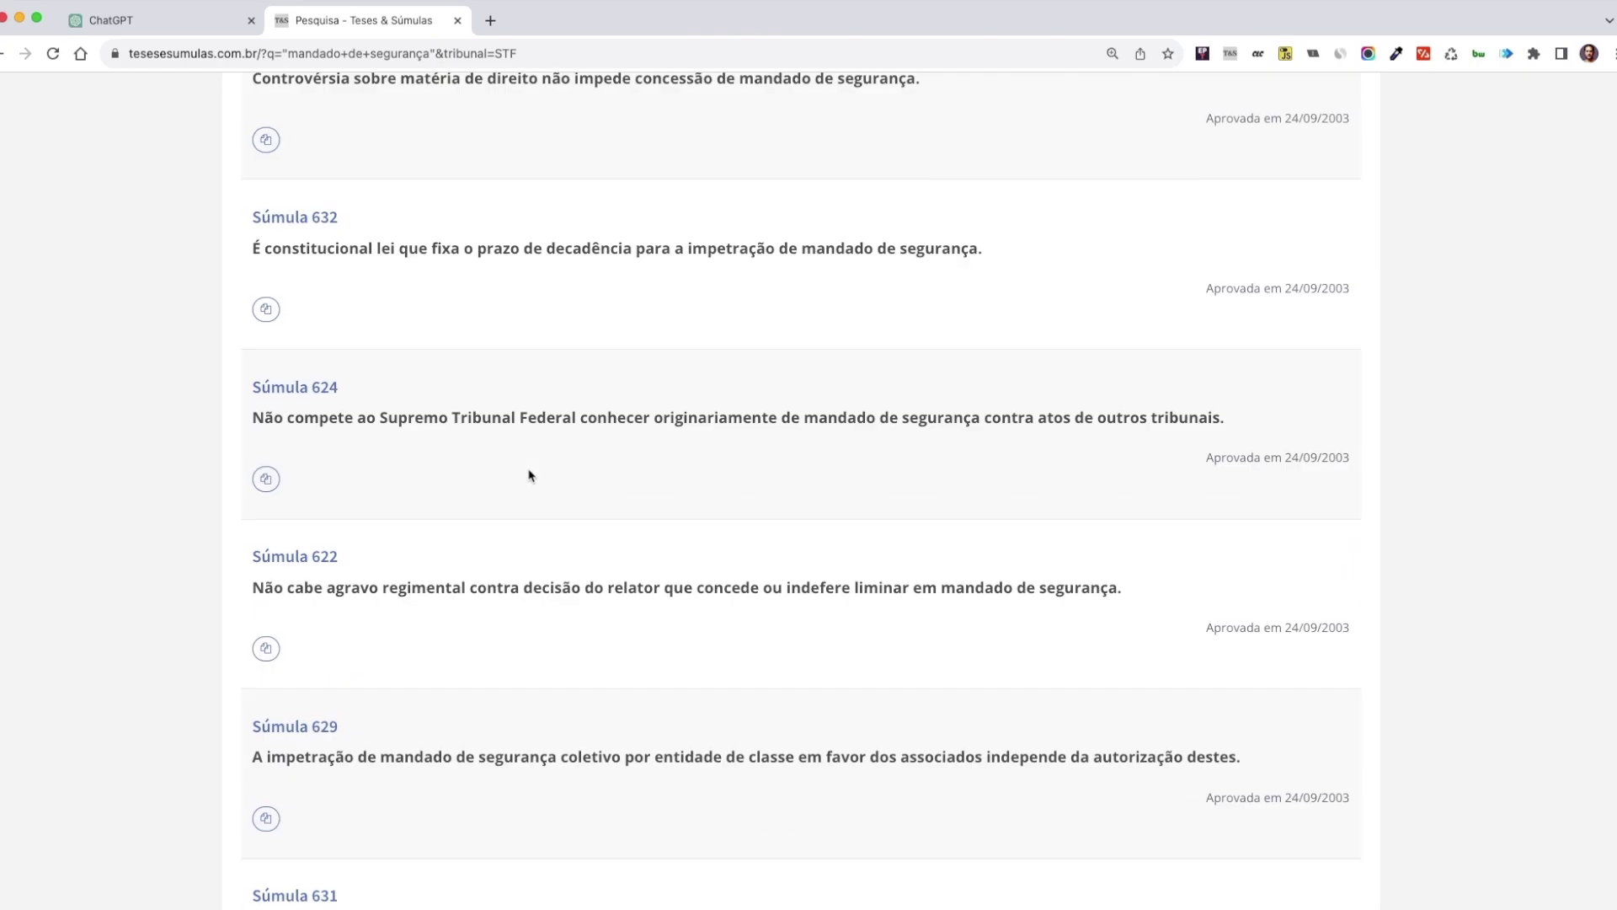
- Review the STF theses found for "mandado de segurança" and return to the list of súmulas
click(343, 457)
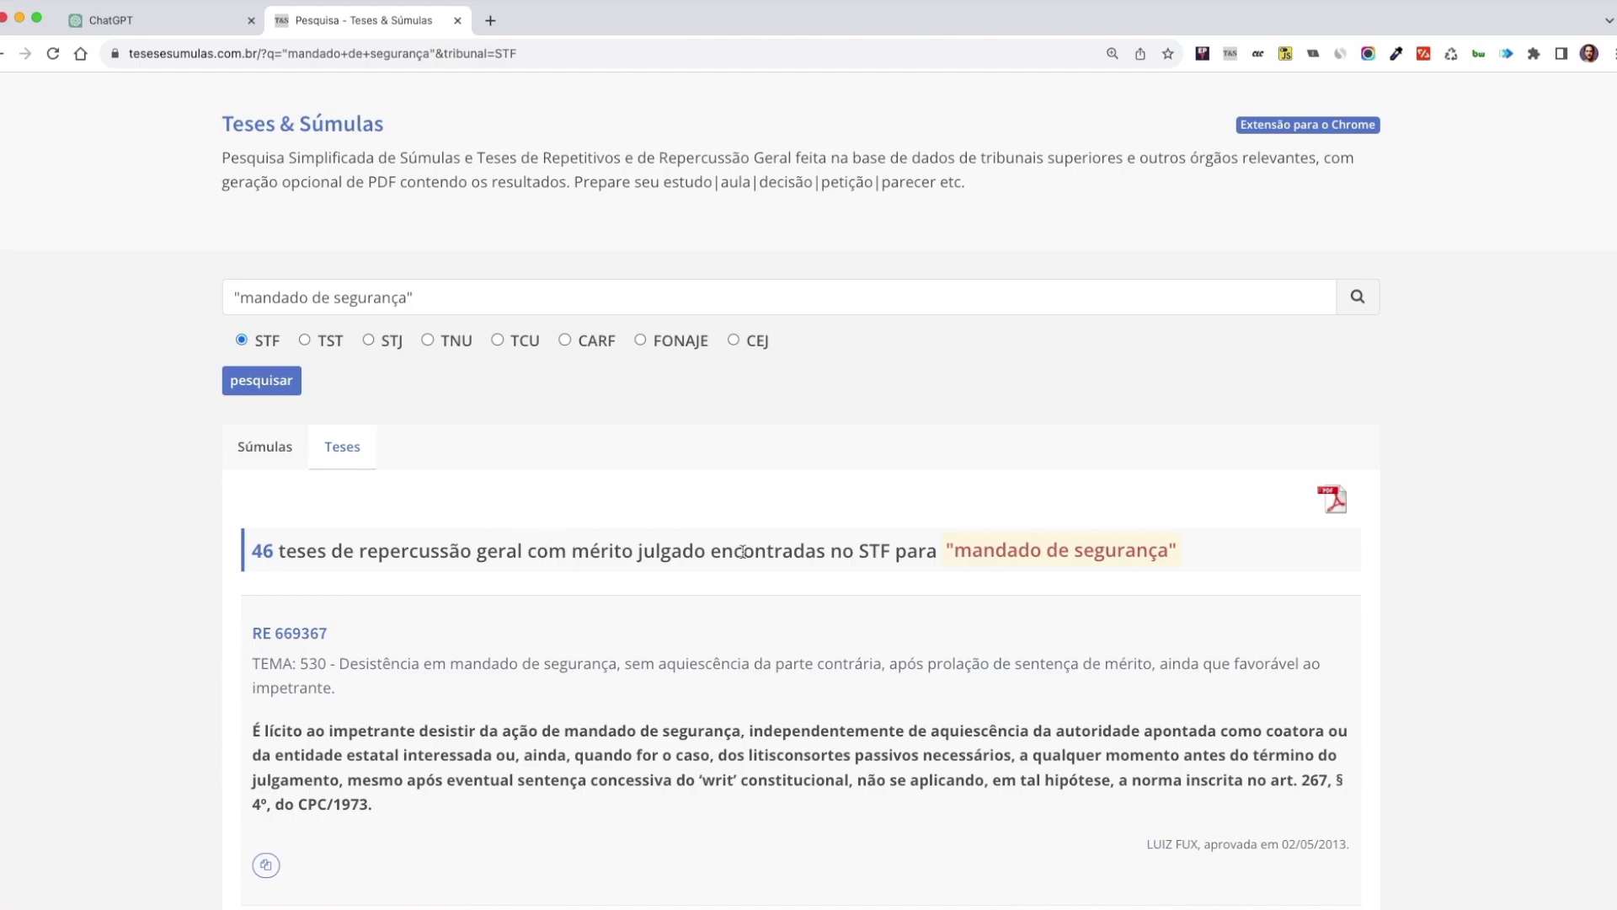
scroll(758, 569, down, 10)
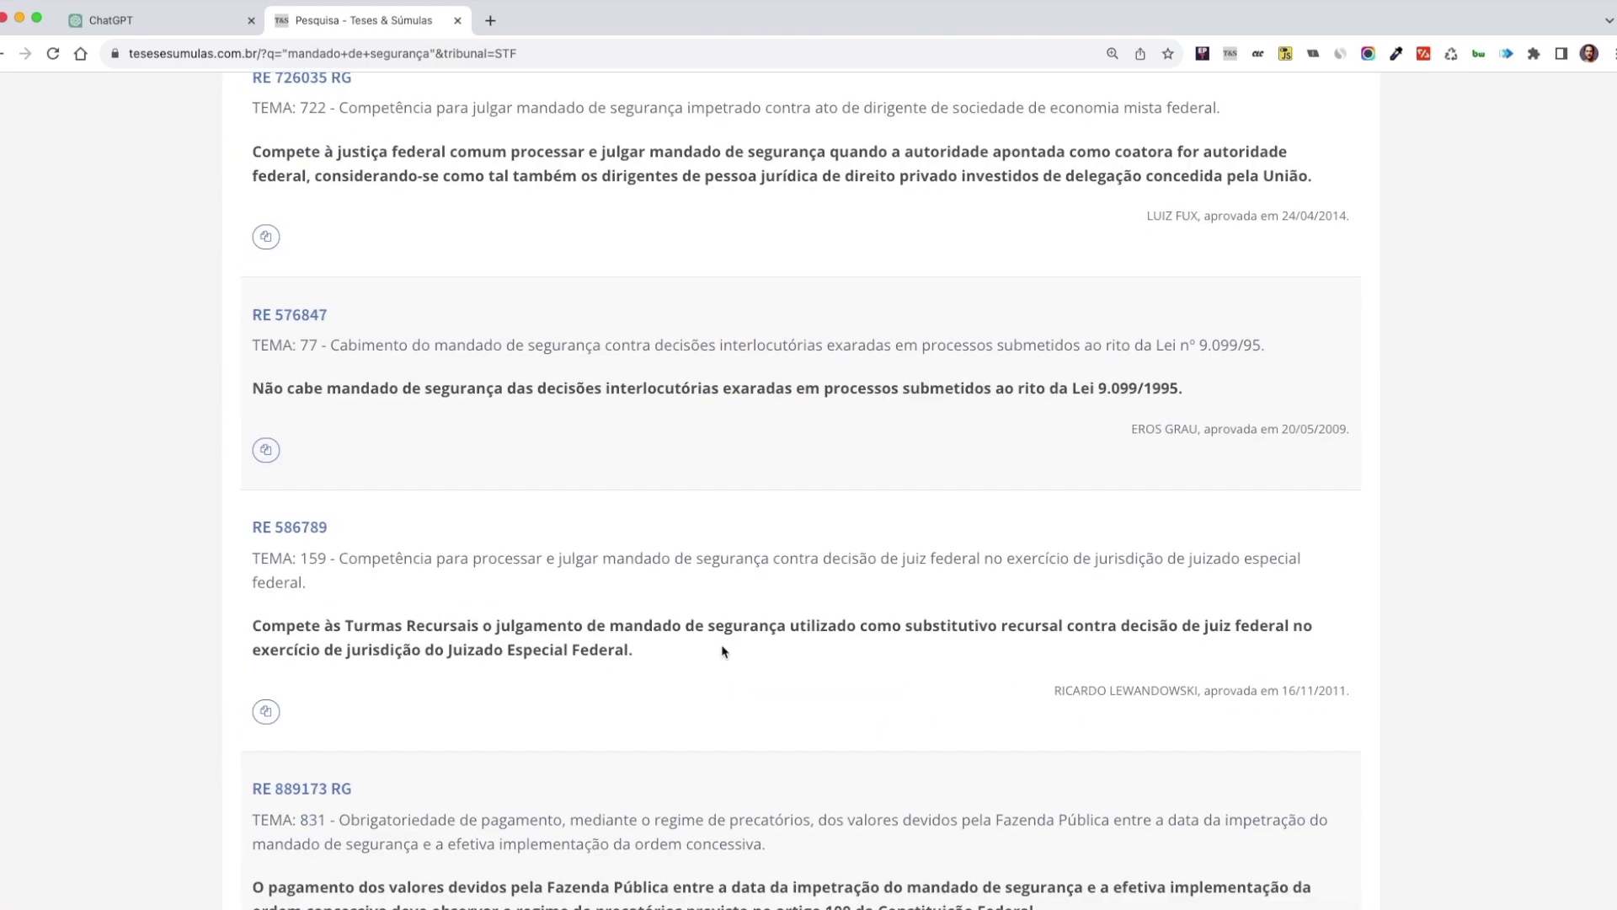
scroll(722, 651, up, 10)
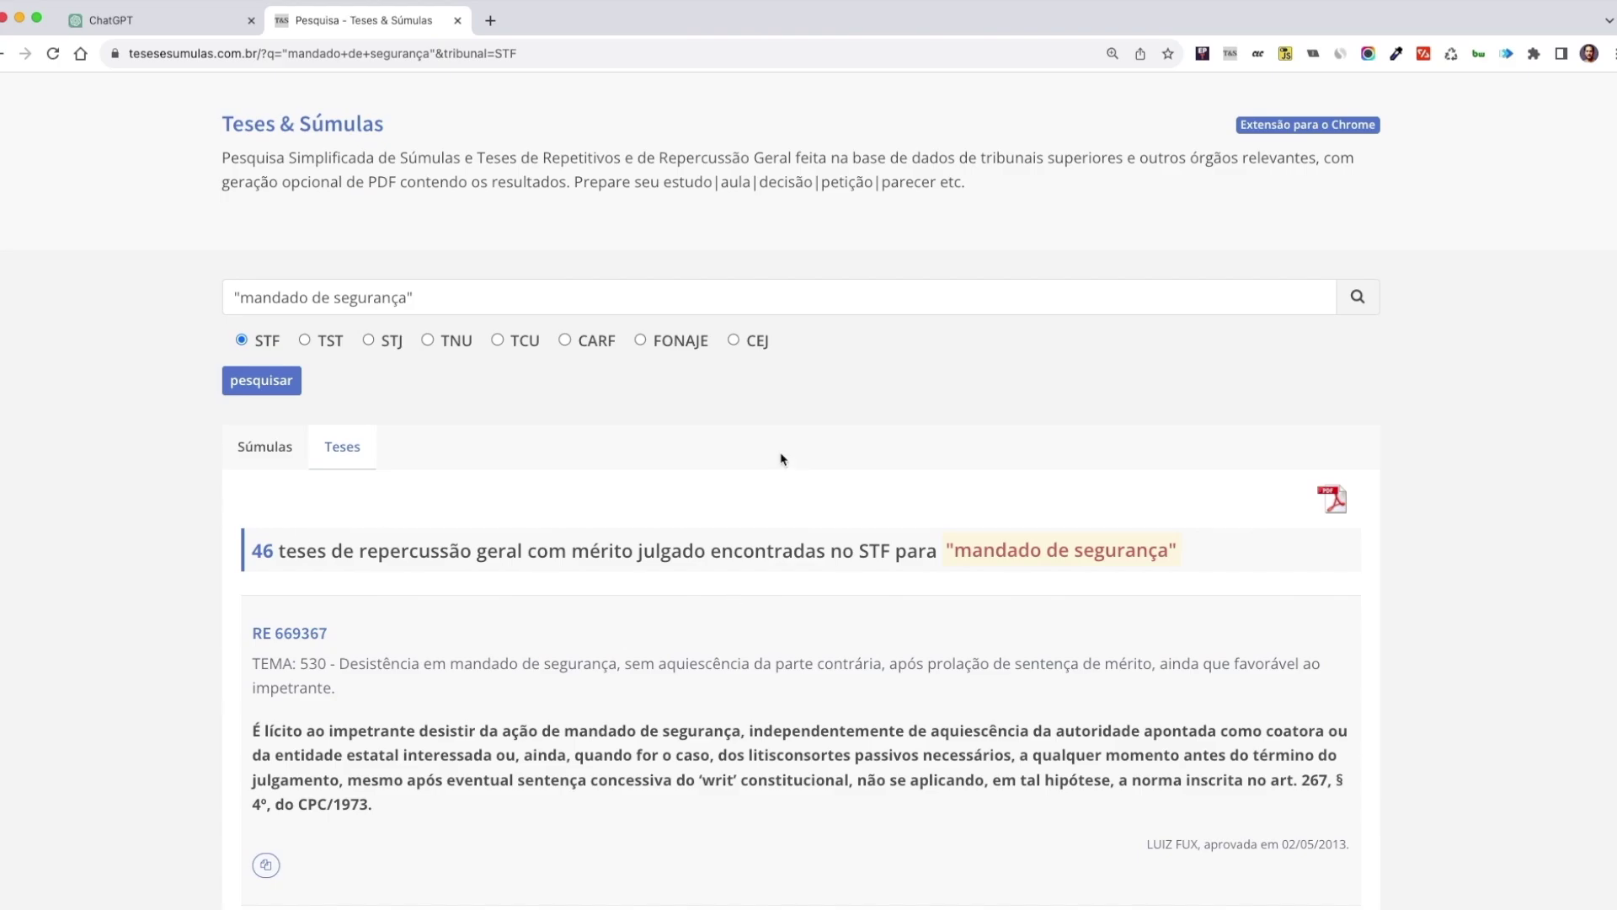
click(296, 460)
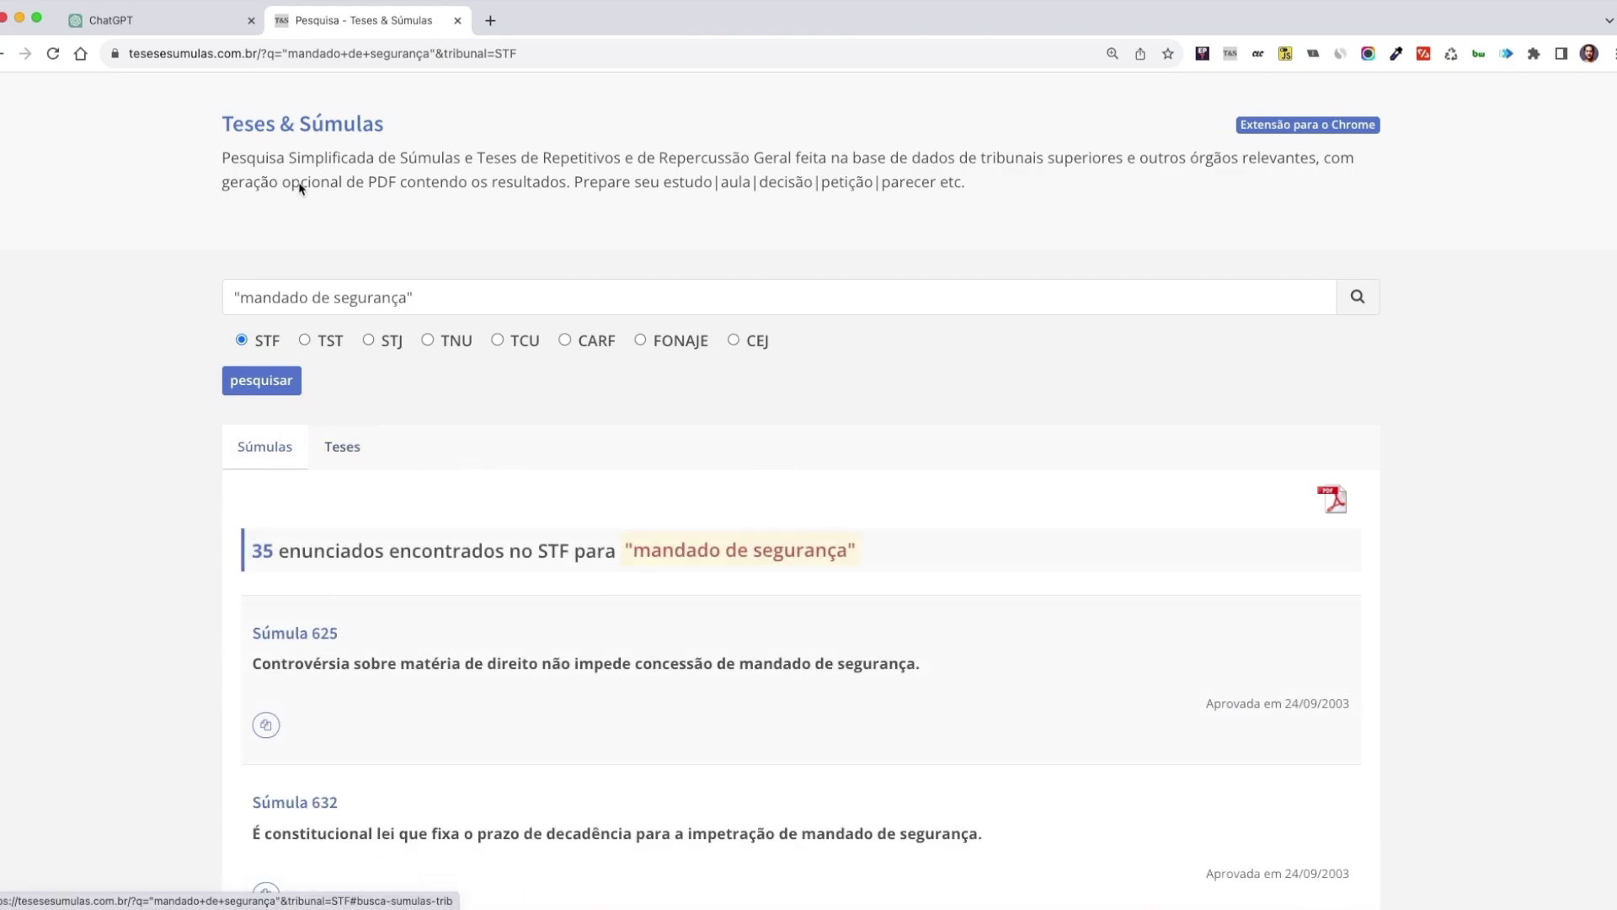
- Download the STF "mandado de segurança" results as a PDF and look through the document's súmulas and theses
click(1332, 500)
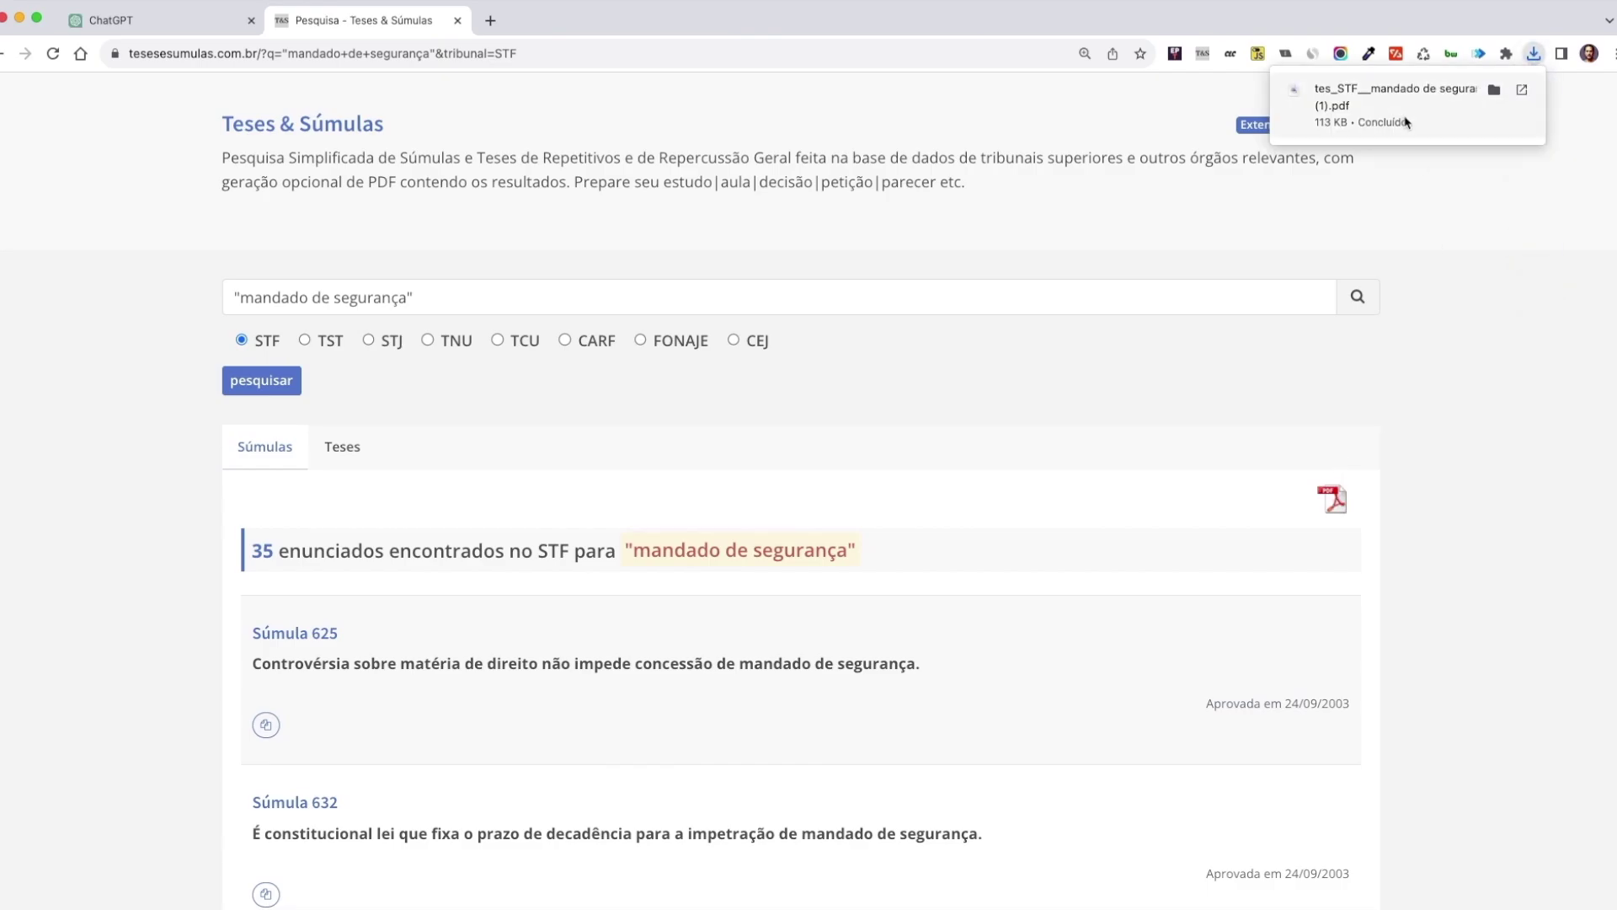
click(1375, 100)
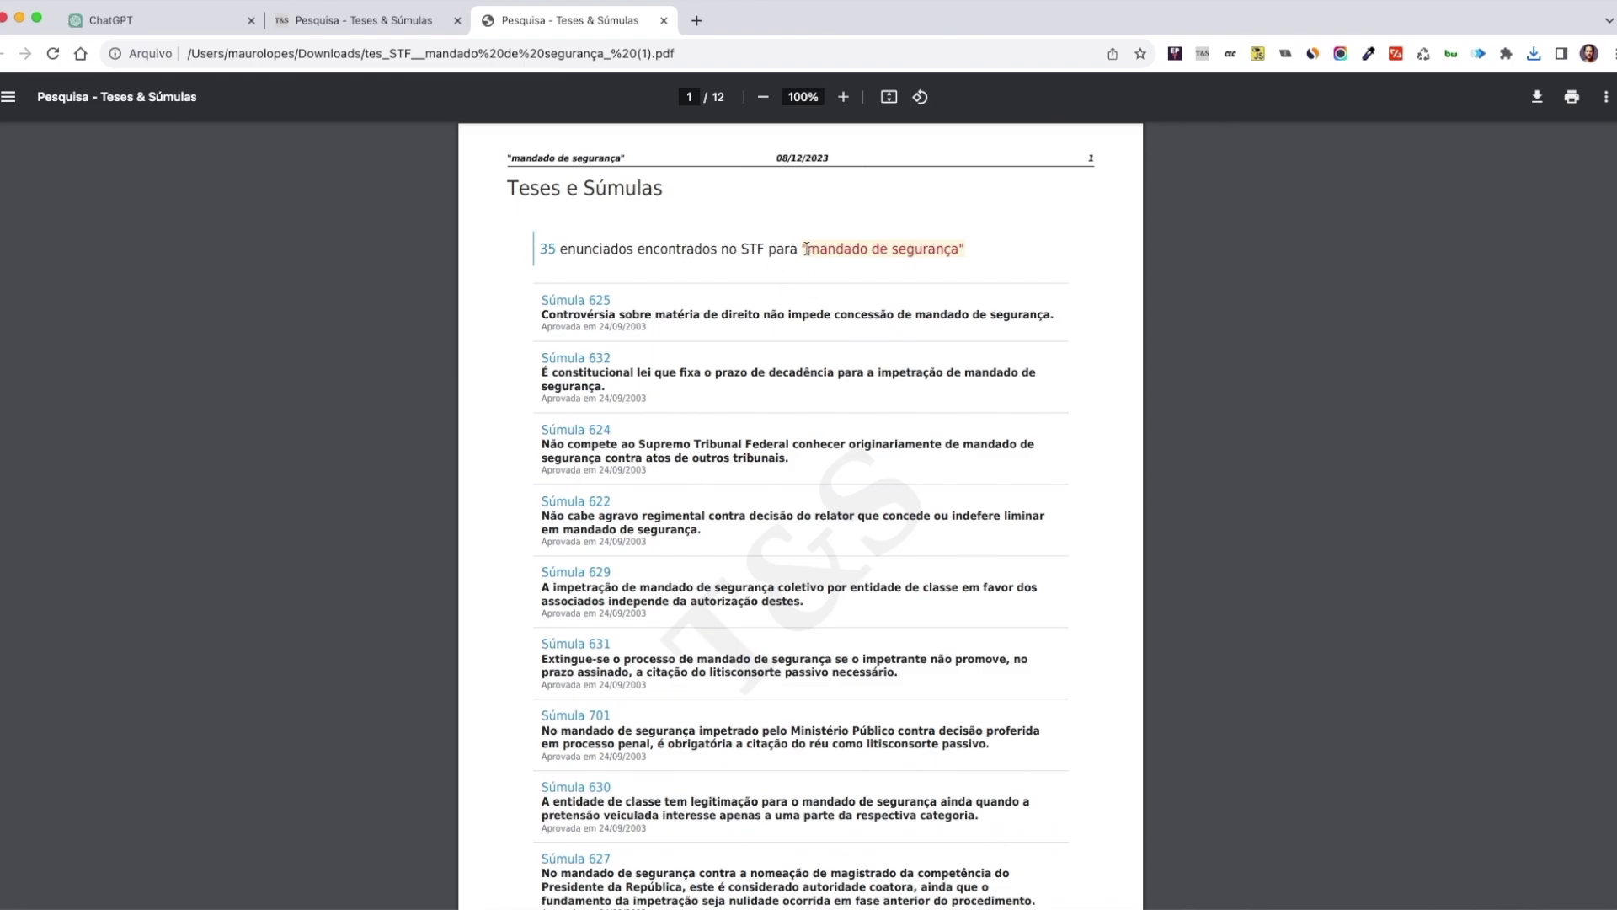
scroll(718, 556, down, 20)
scroll(721, 556, down, 20)
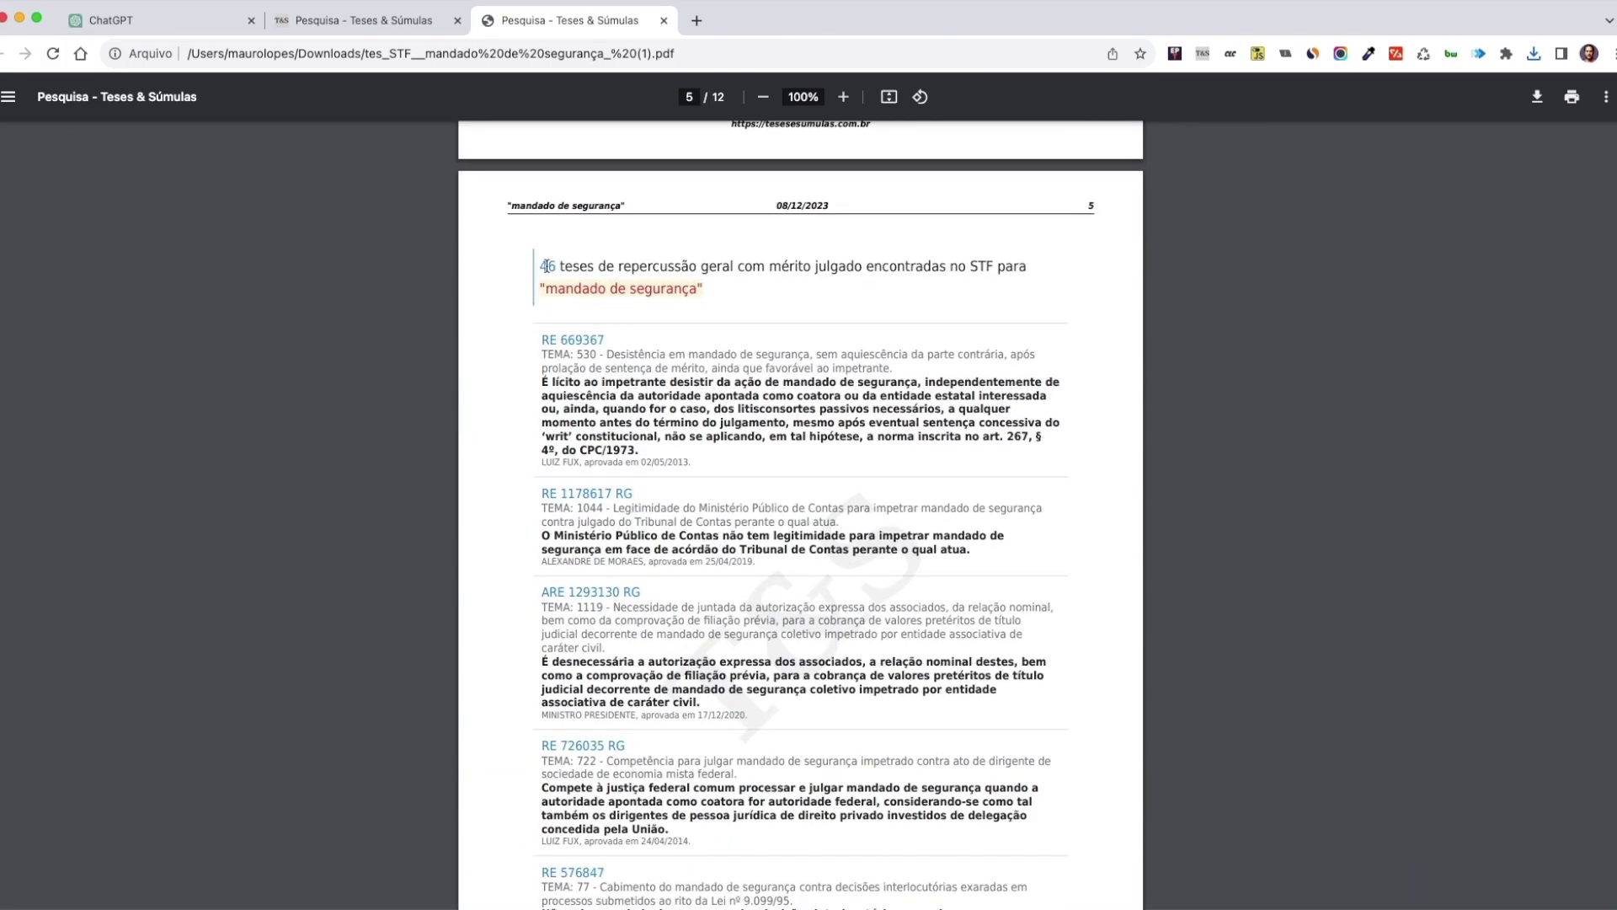
scroll(813, 554, down, 10)
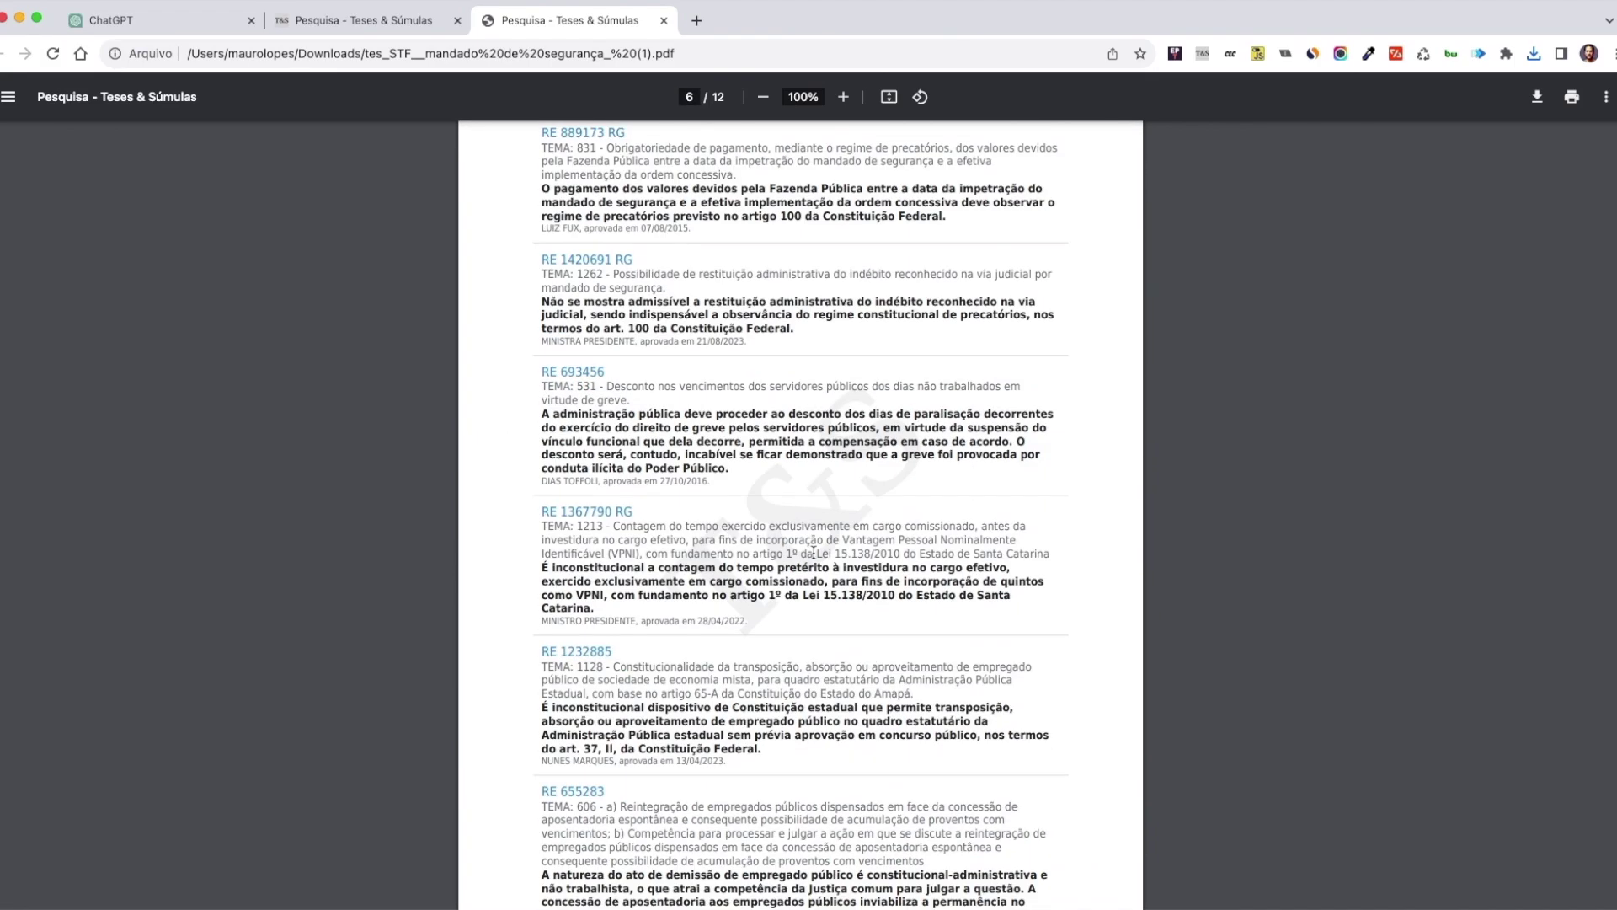
scroll(814, 554, down, 10)
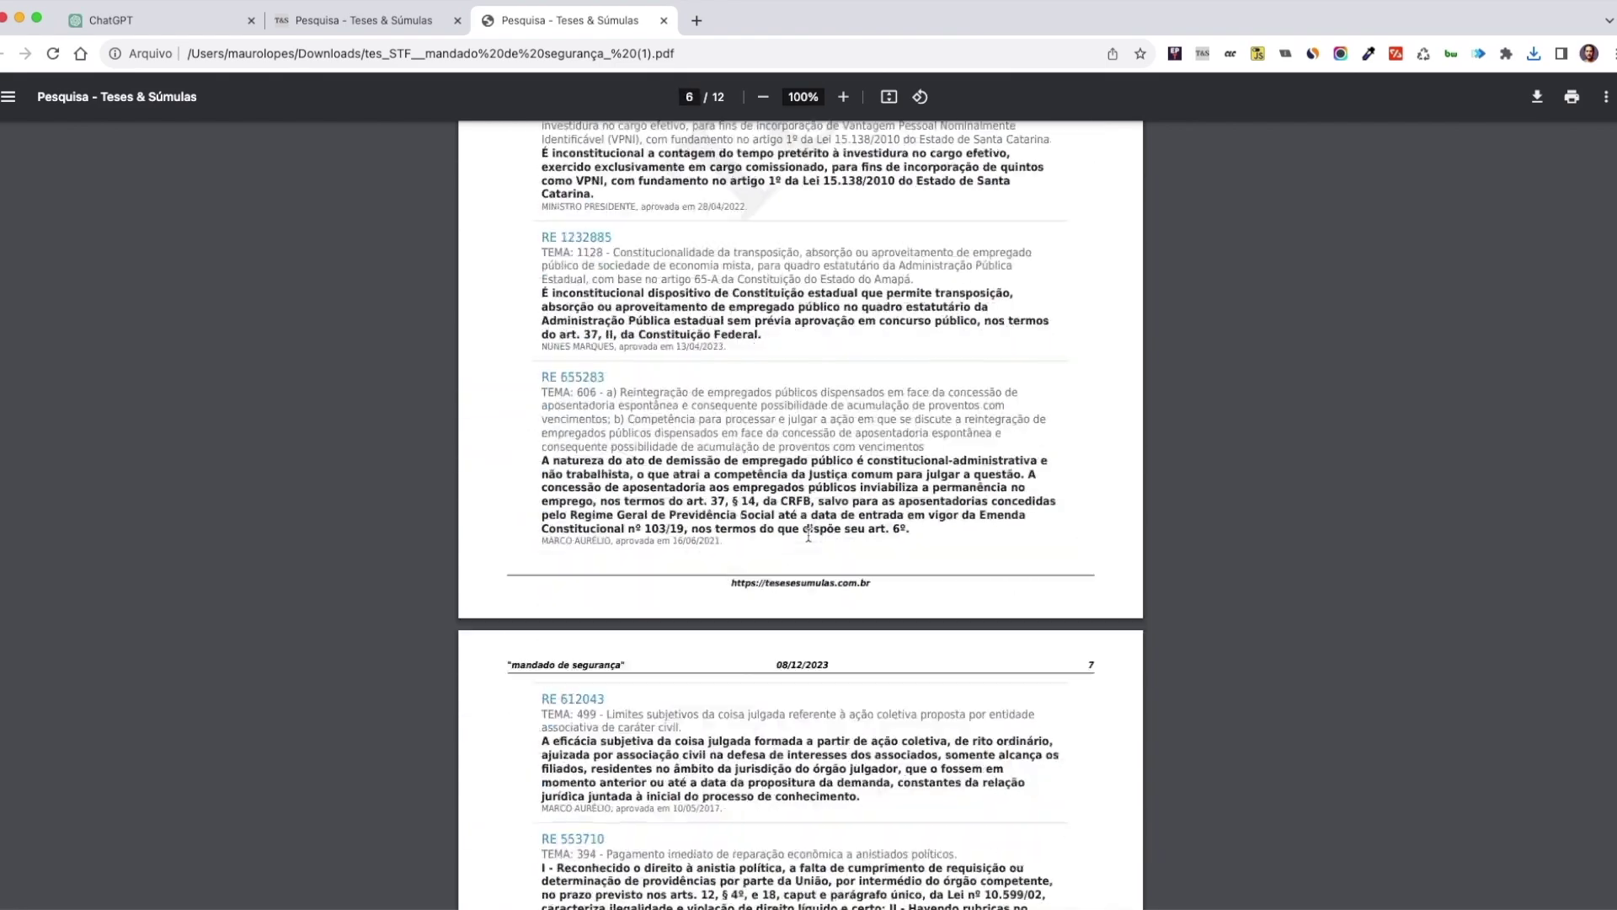
key(End)
key(Home)
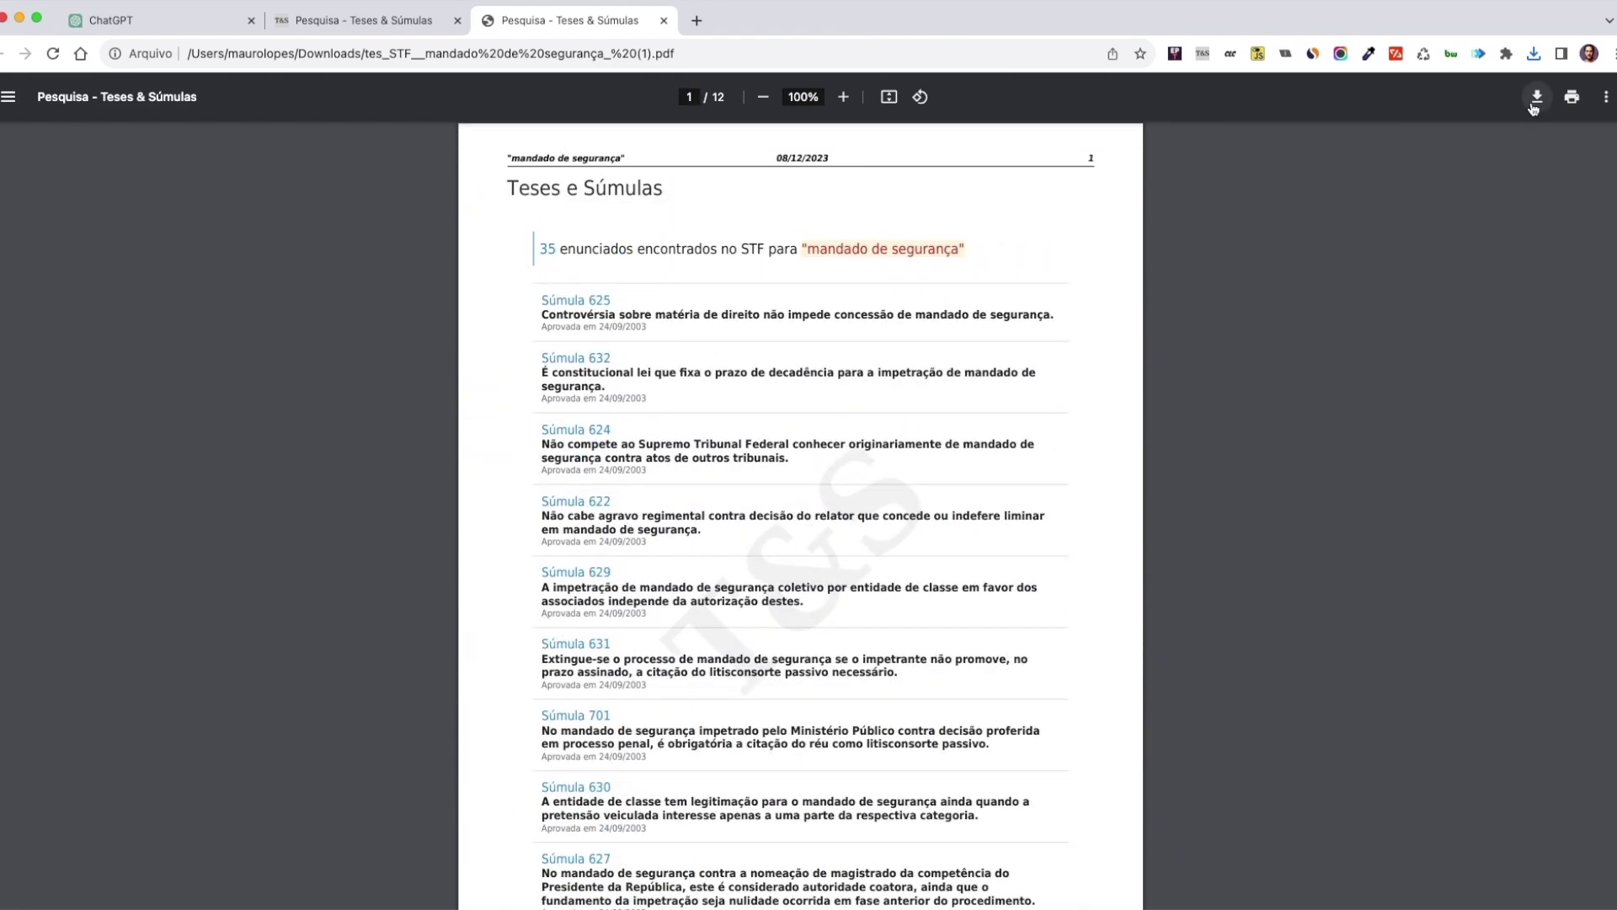
click(665, 20)
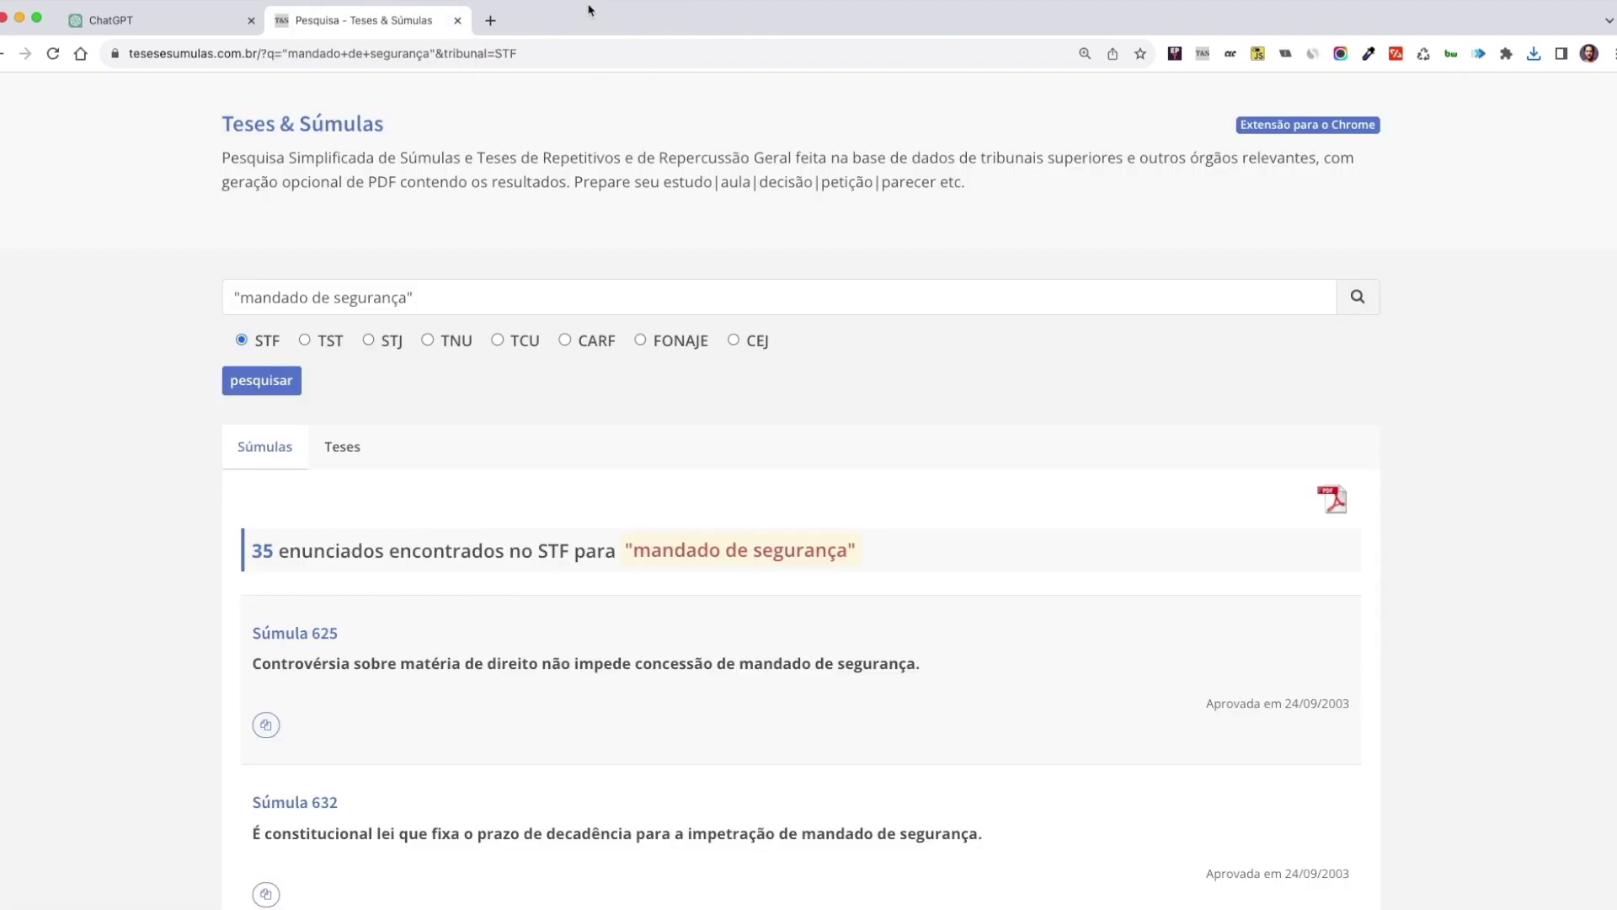
- Switch to ChatGPT and start creating a new custom GPT
click(193, 20)
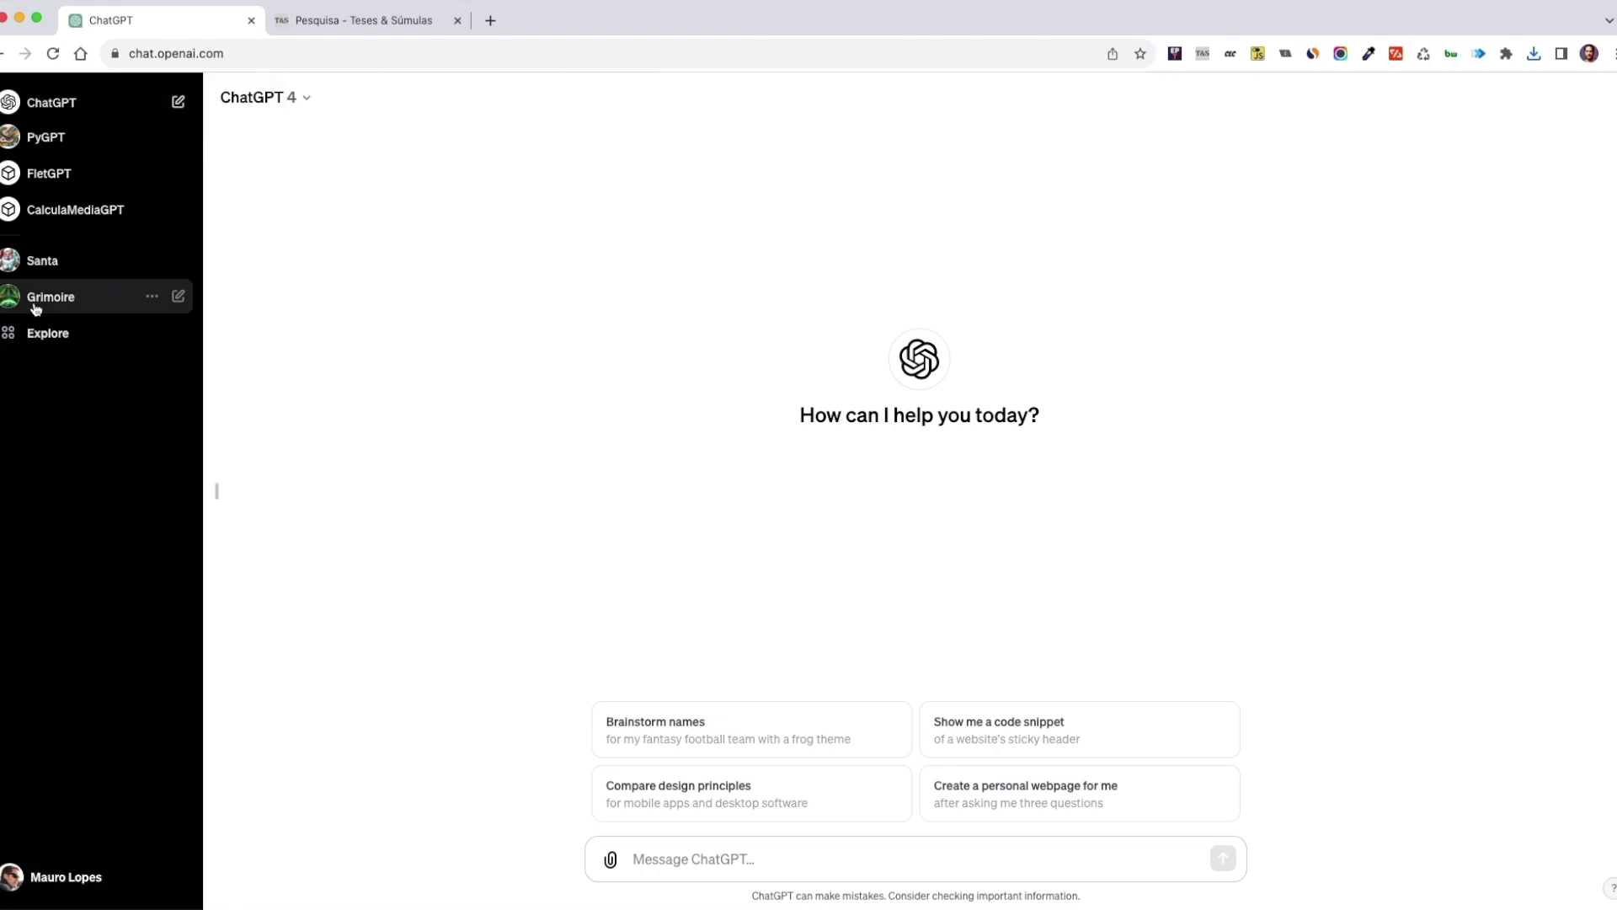
click(43, 331)
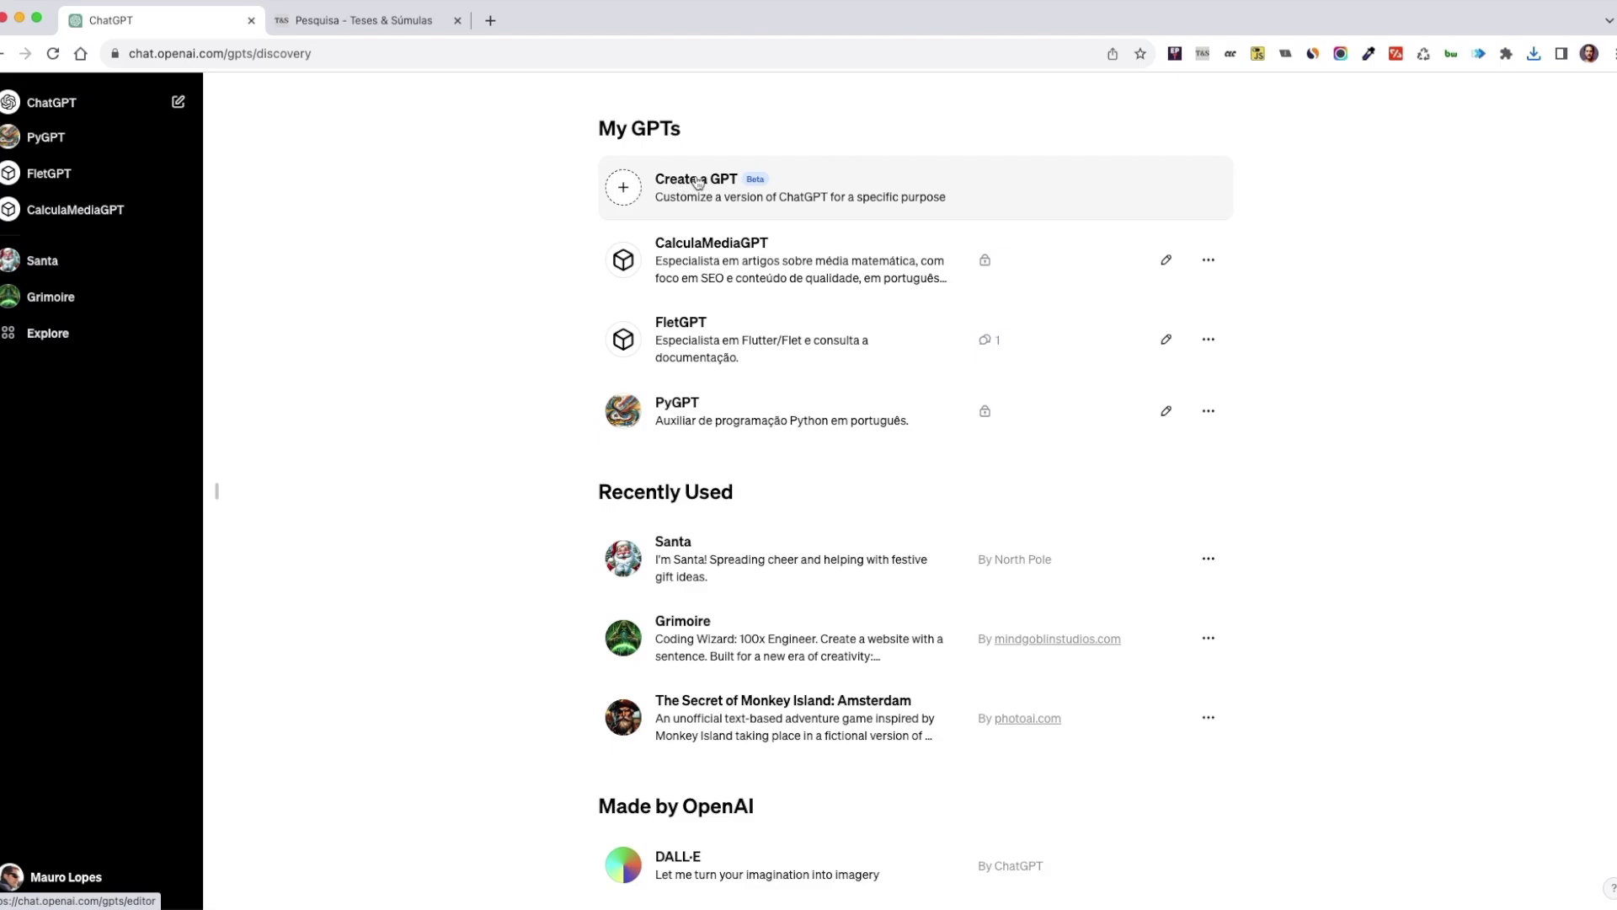
click(699, 182)
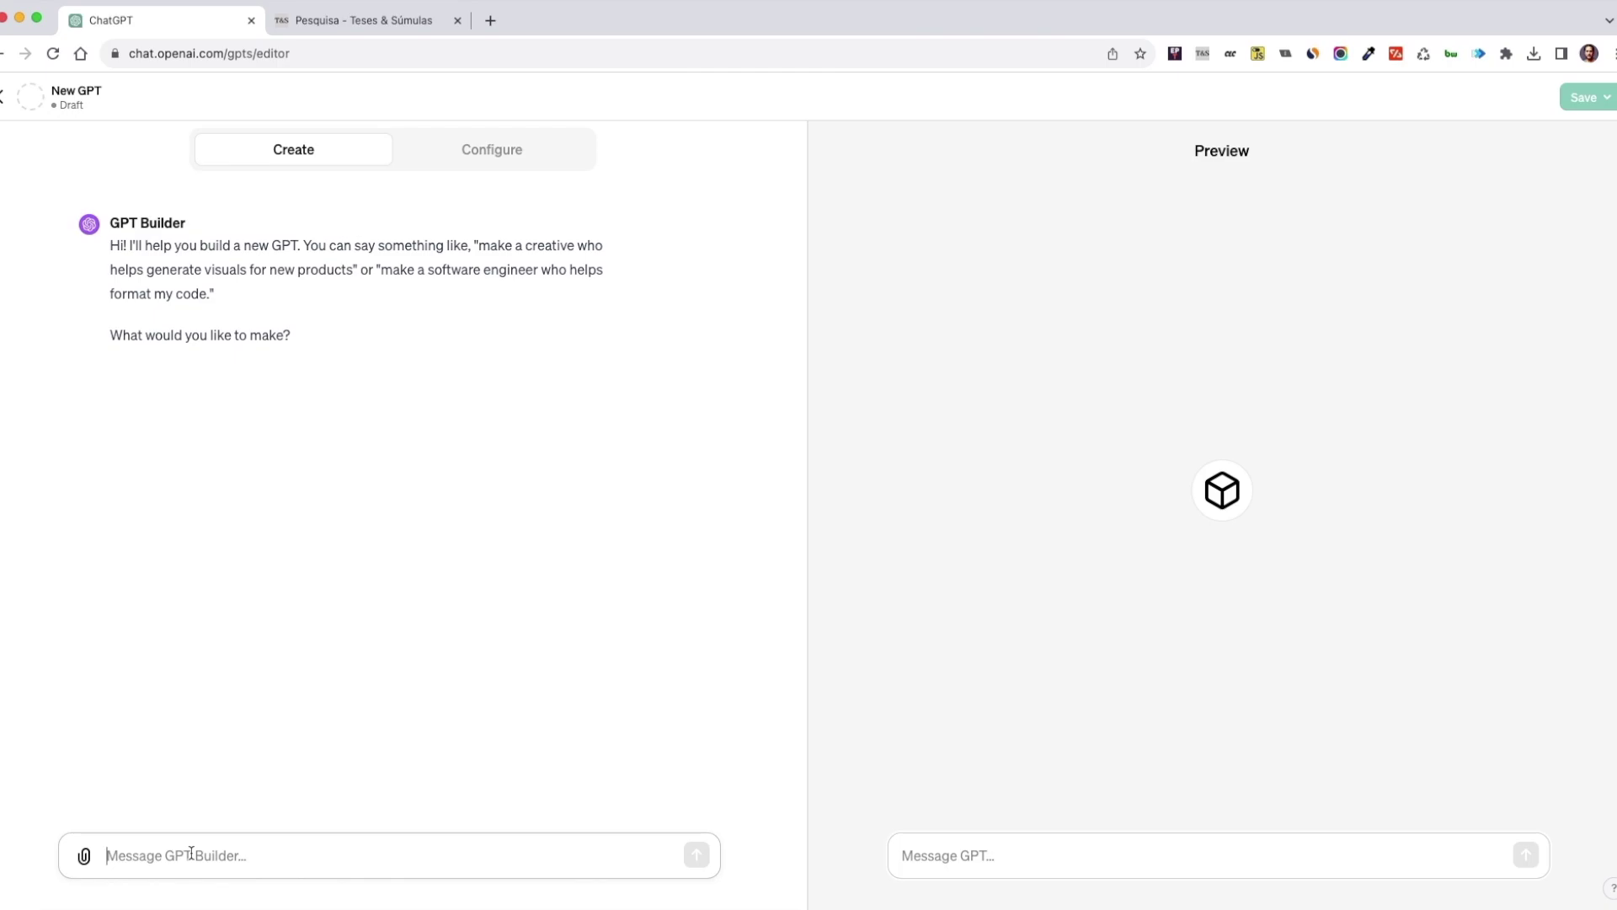
- Begin the GPT Builder message with "Eu quero criar um GPT que se comunique em português do Brasil e seja especialista em direito brasileiro"
text(Eu quero criar)
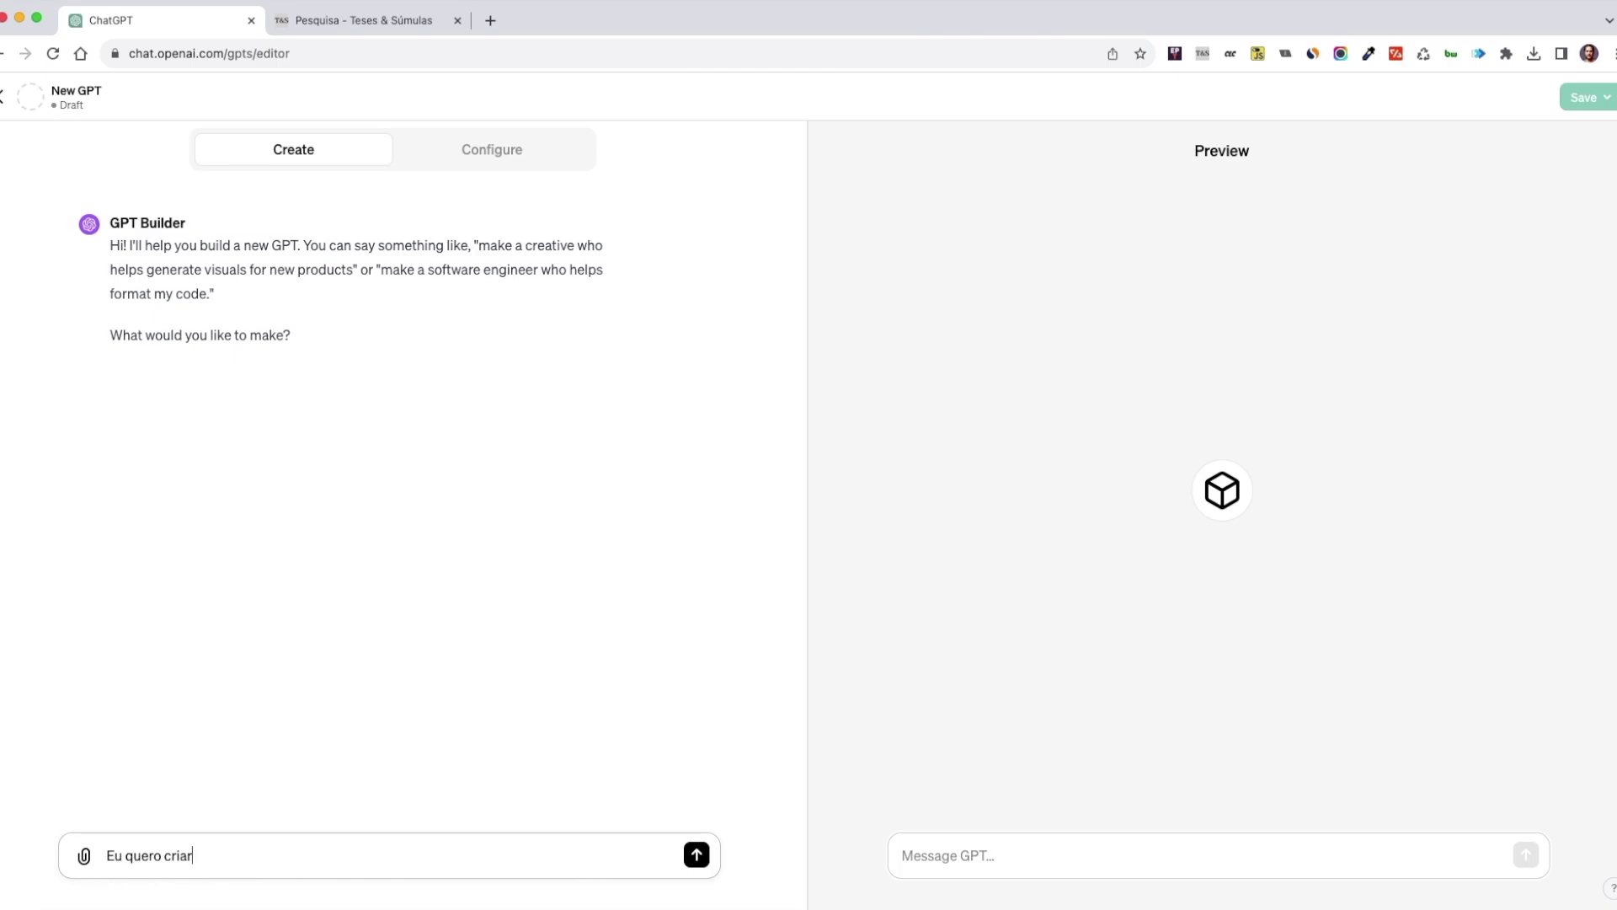
text( um GPT que sse comunique em portug)
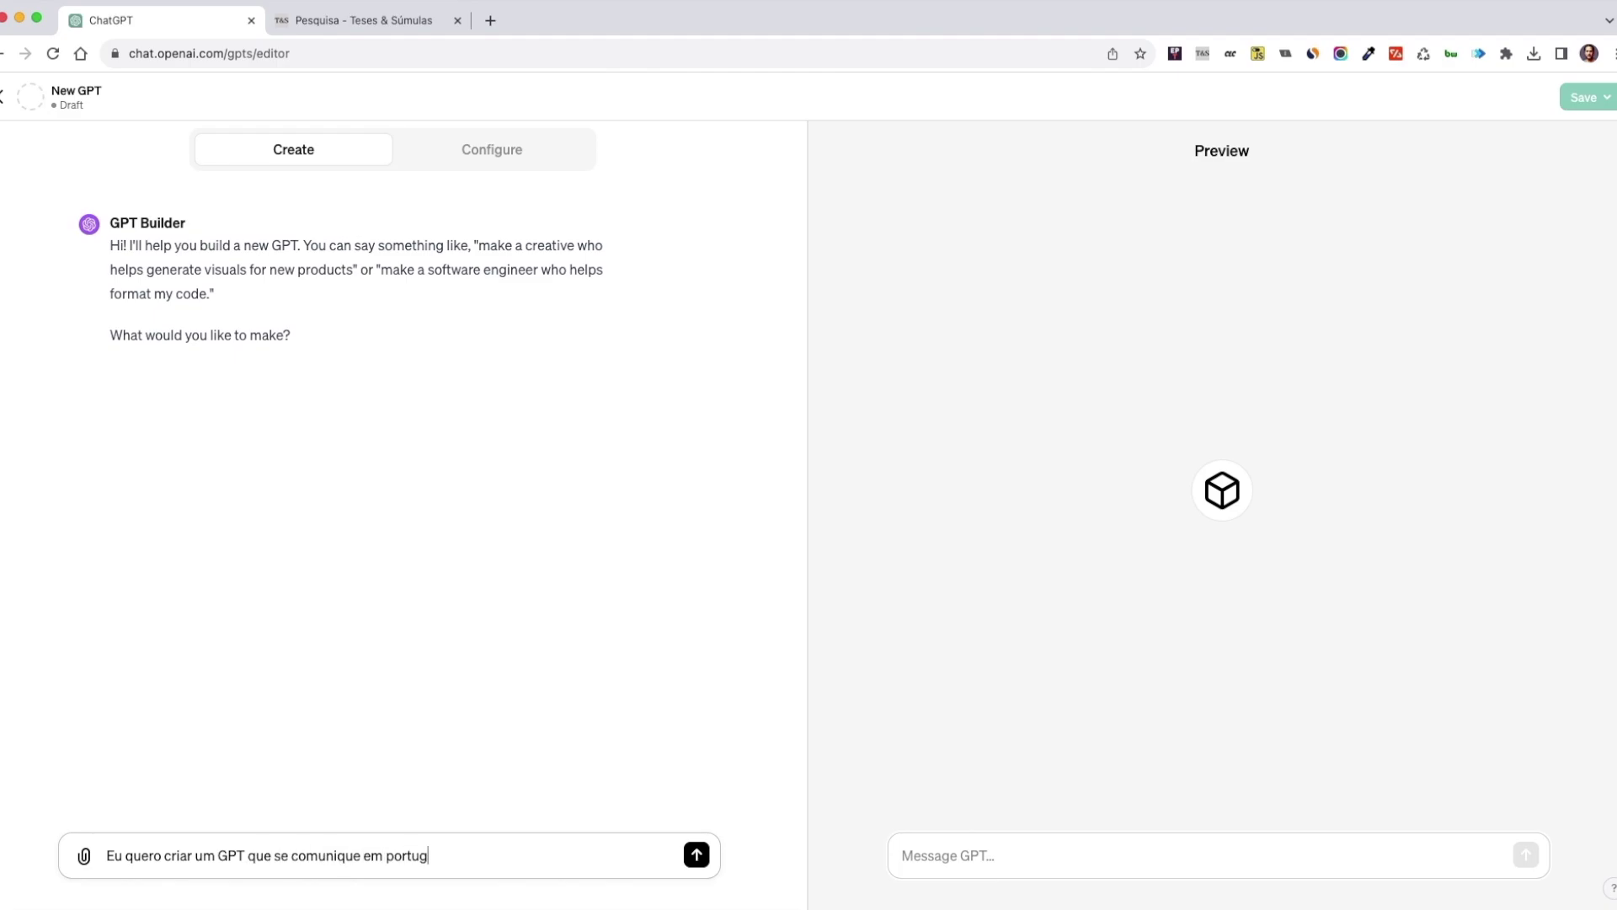
text(uês do Brasil e seja especialista)
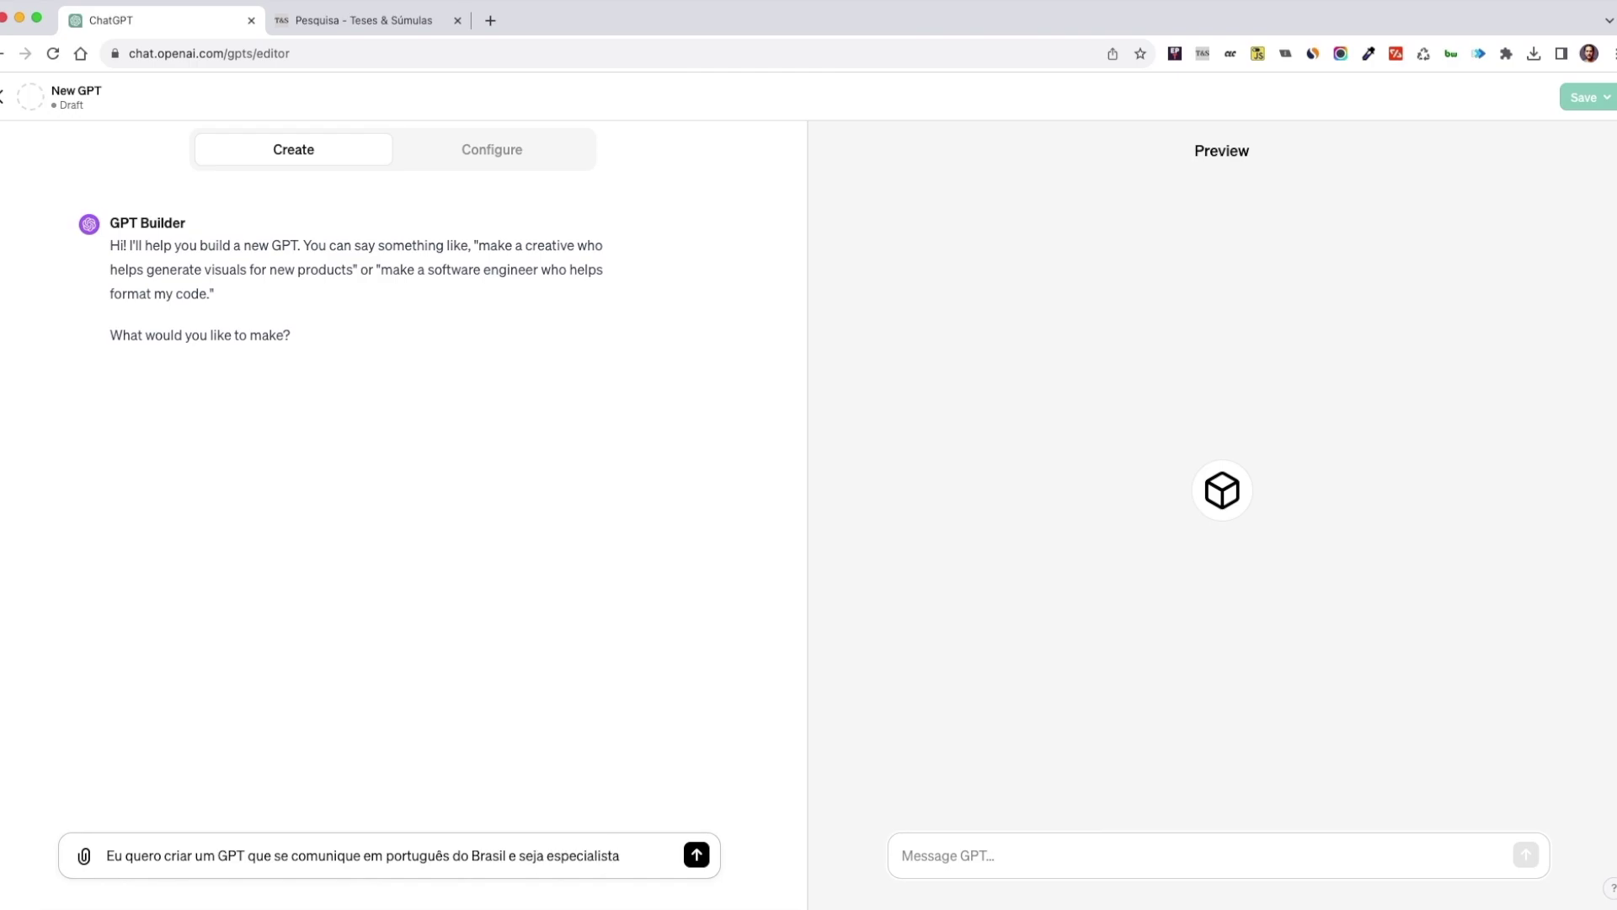
text( em direito bras)
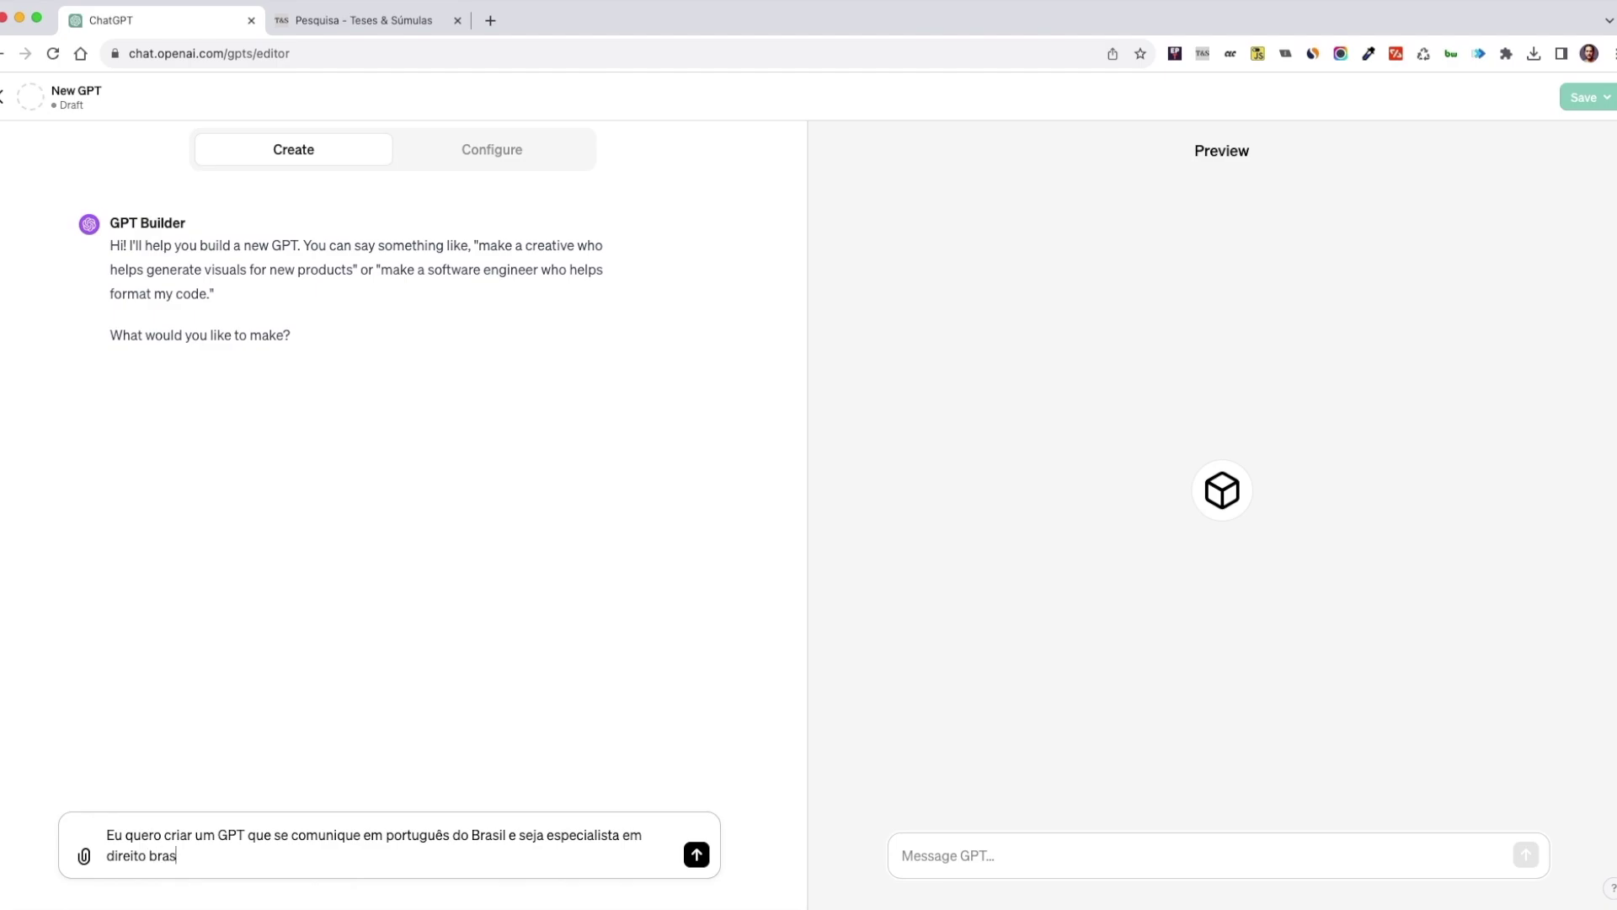
text(ileiro)
- Add the GPT's purpose to the message: "Este GPT irá responder a questionamentos envolvendo o mandado de segurança"
text(. Este GPT )
text(i)
text(irá respo)
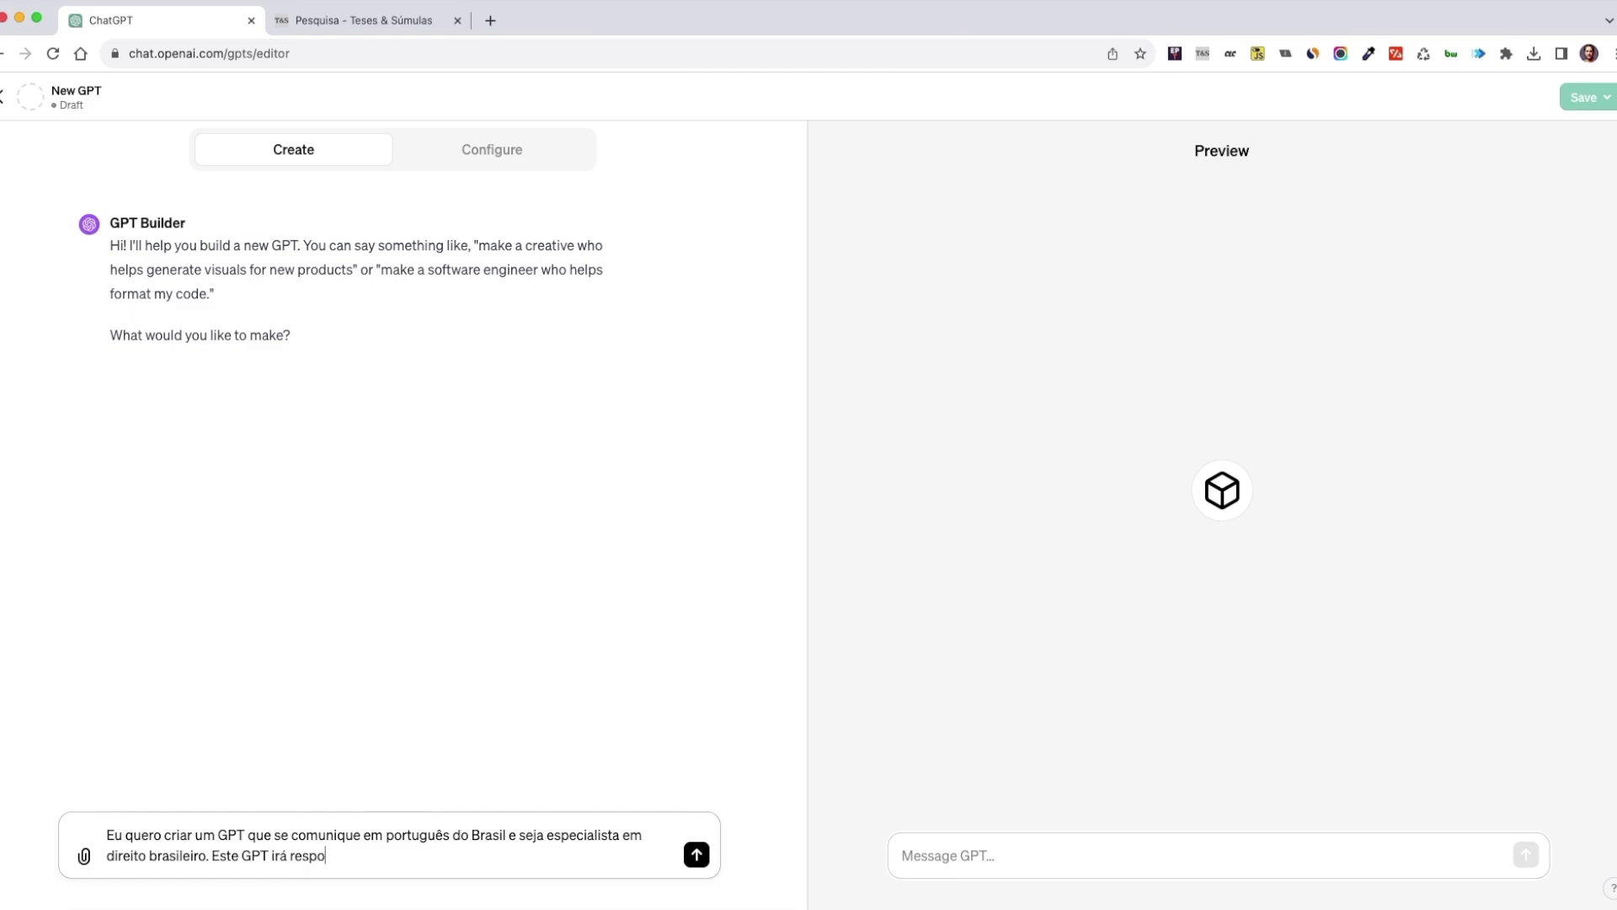
text(nder a questionamentos envolvend)
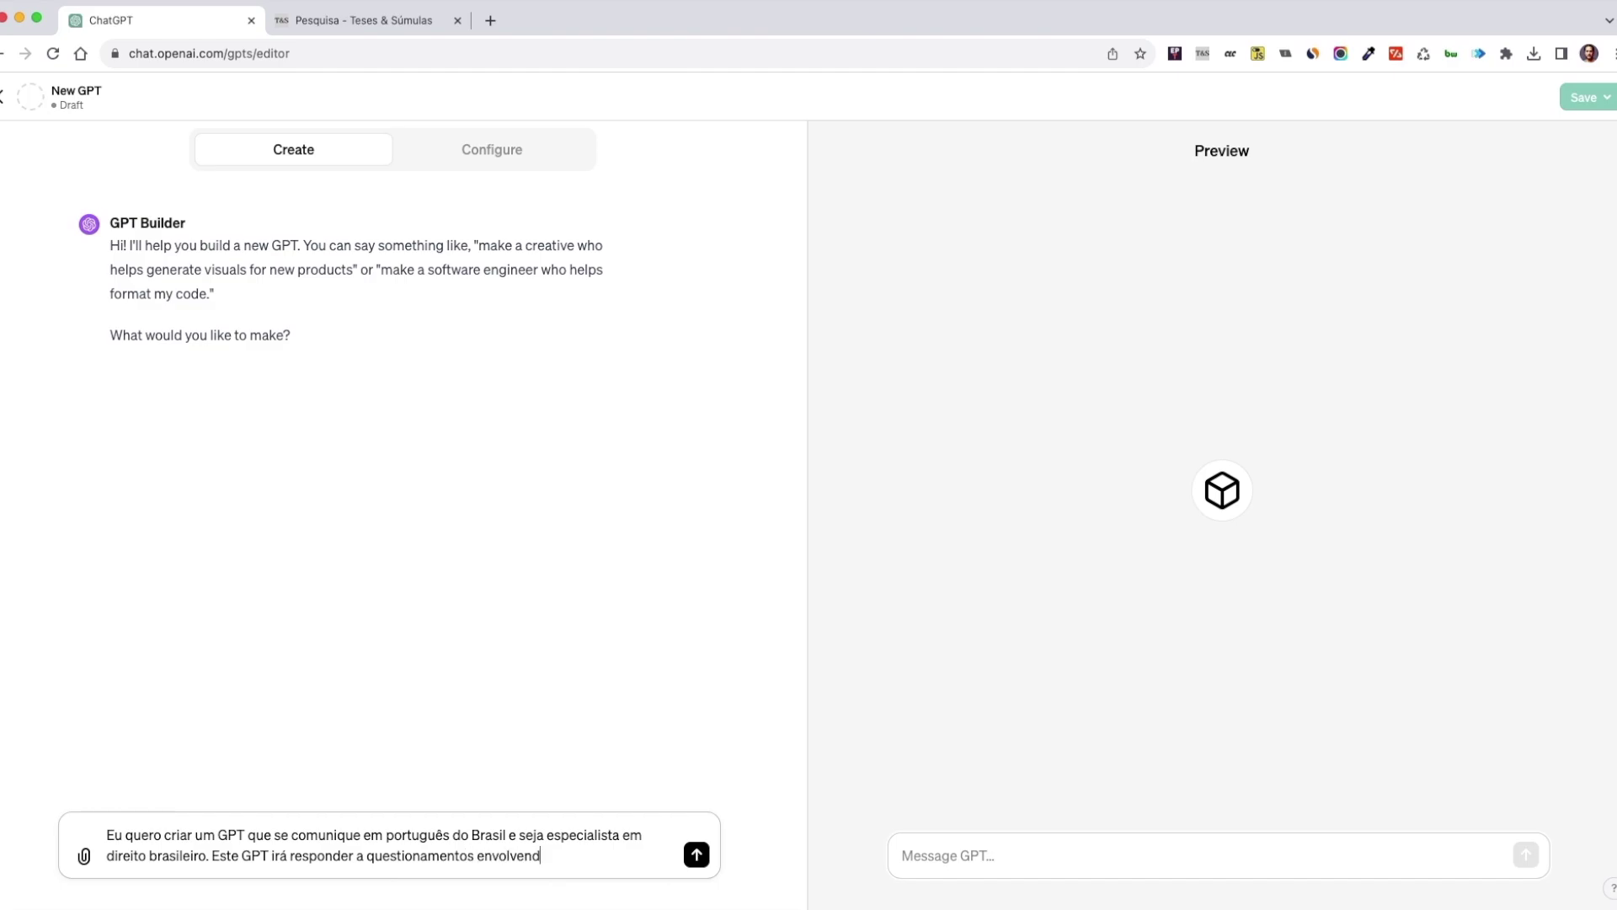
text(o o mandado de seguranc)
text(a)
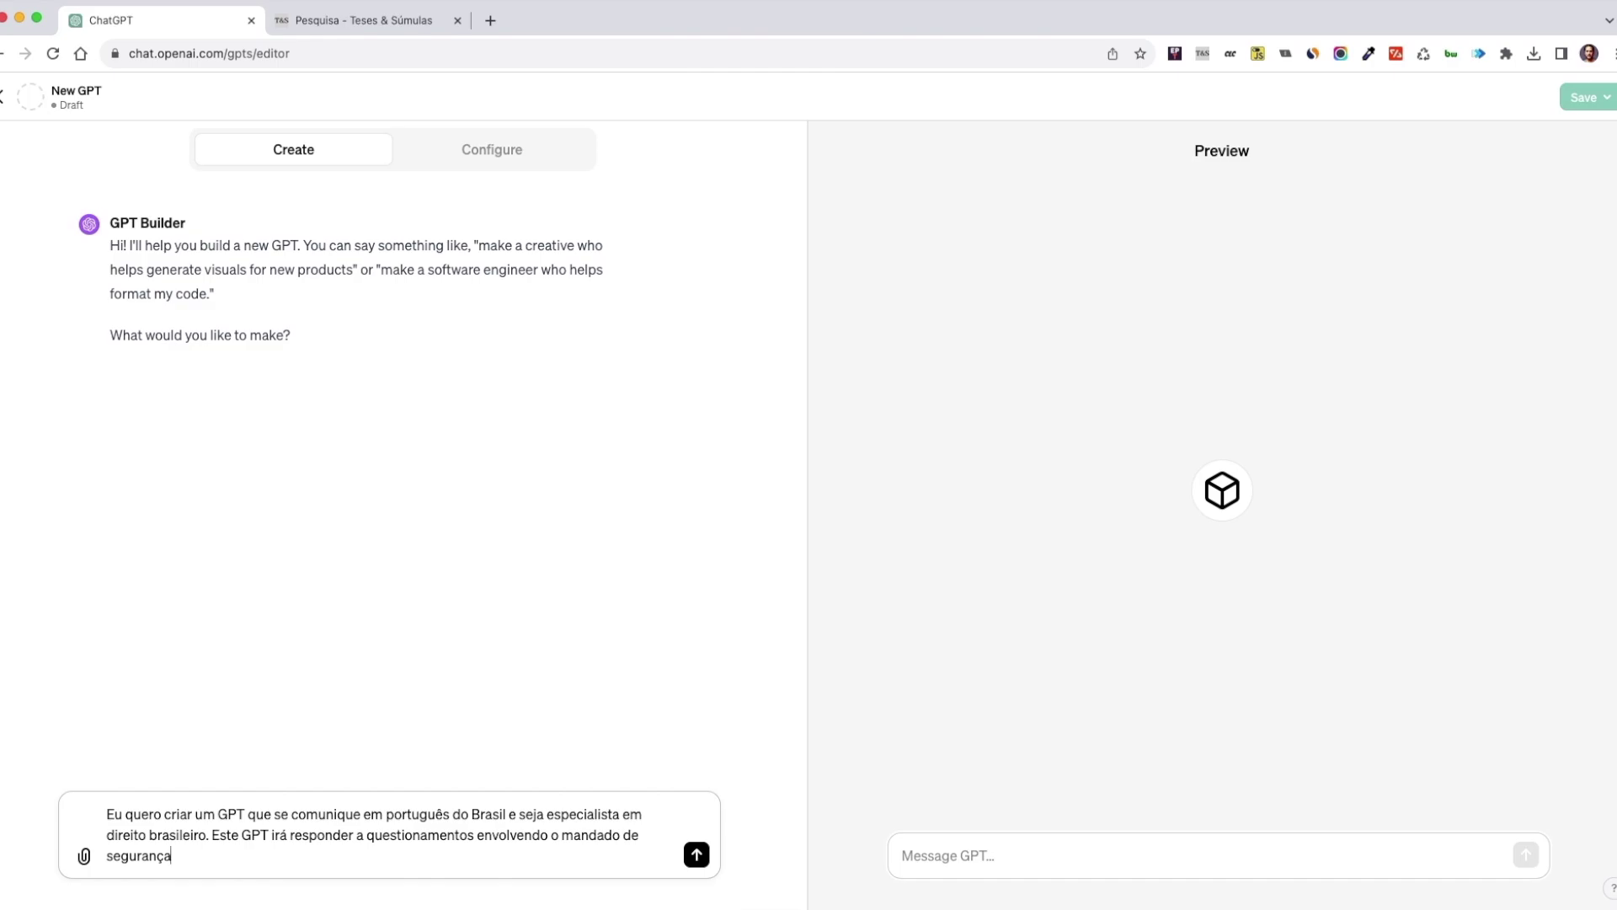
- Complete the message with ", valendo-se da jurisprudência estampada em teses vinculantes e súmulas do Supremo Tribunal federal brasileiro." and send it
text(, valendo-se da jurisprudência esta,)
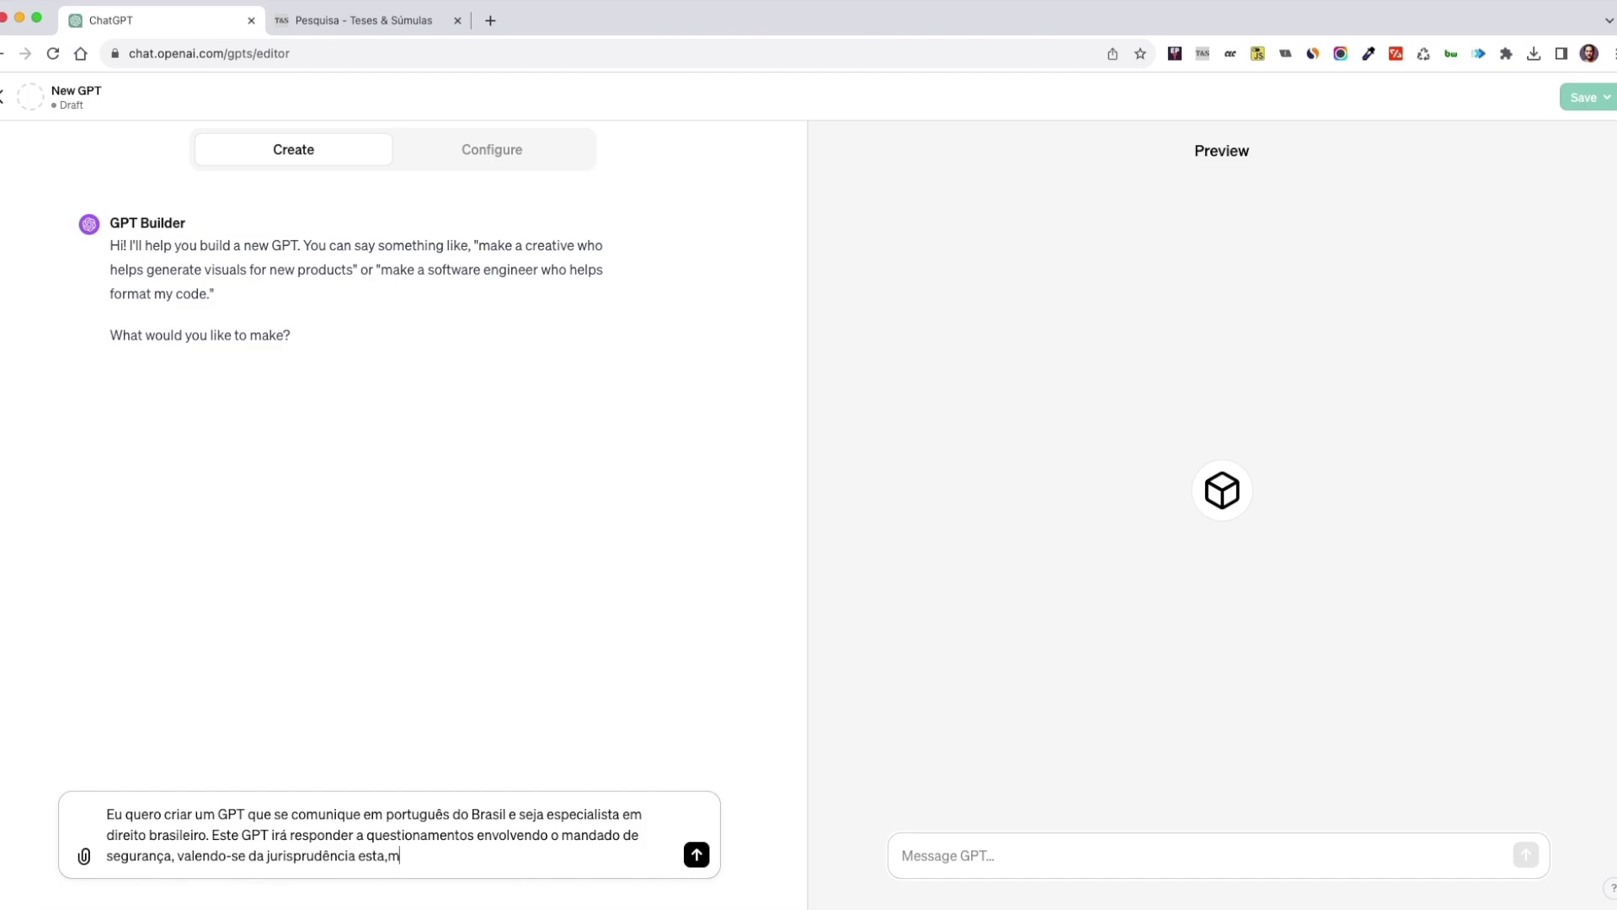
text(ma)
text(pada em teses vin)
text(culantes e súmulasd)
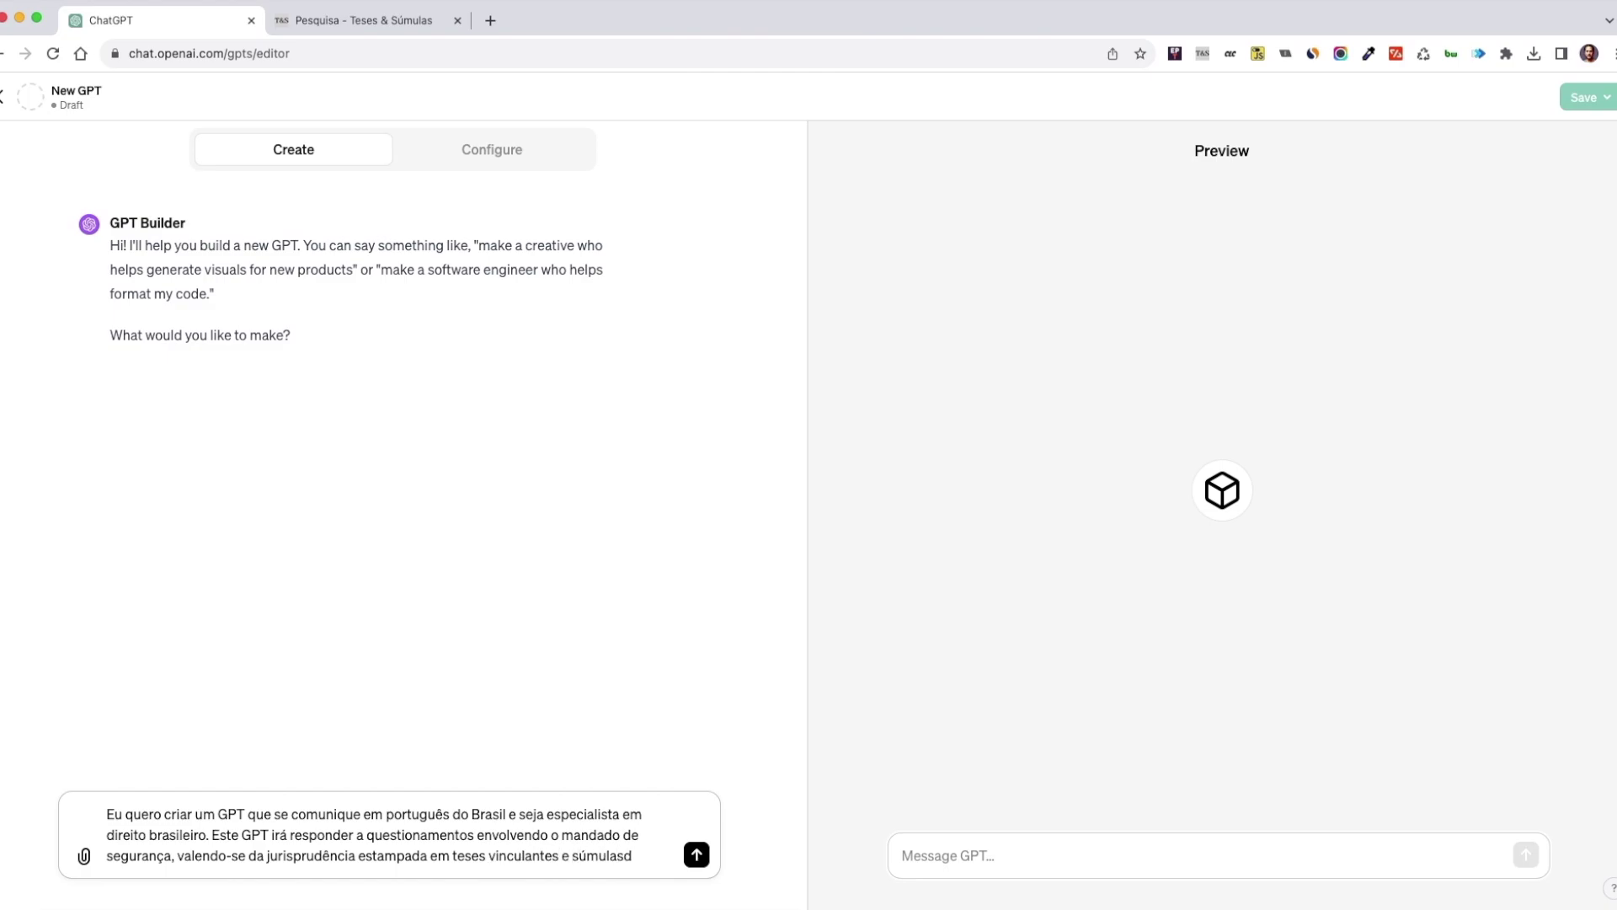
key(BackSpace)
text(do Supremo Trib)
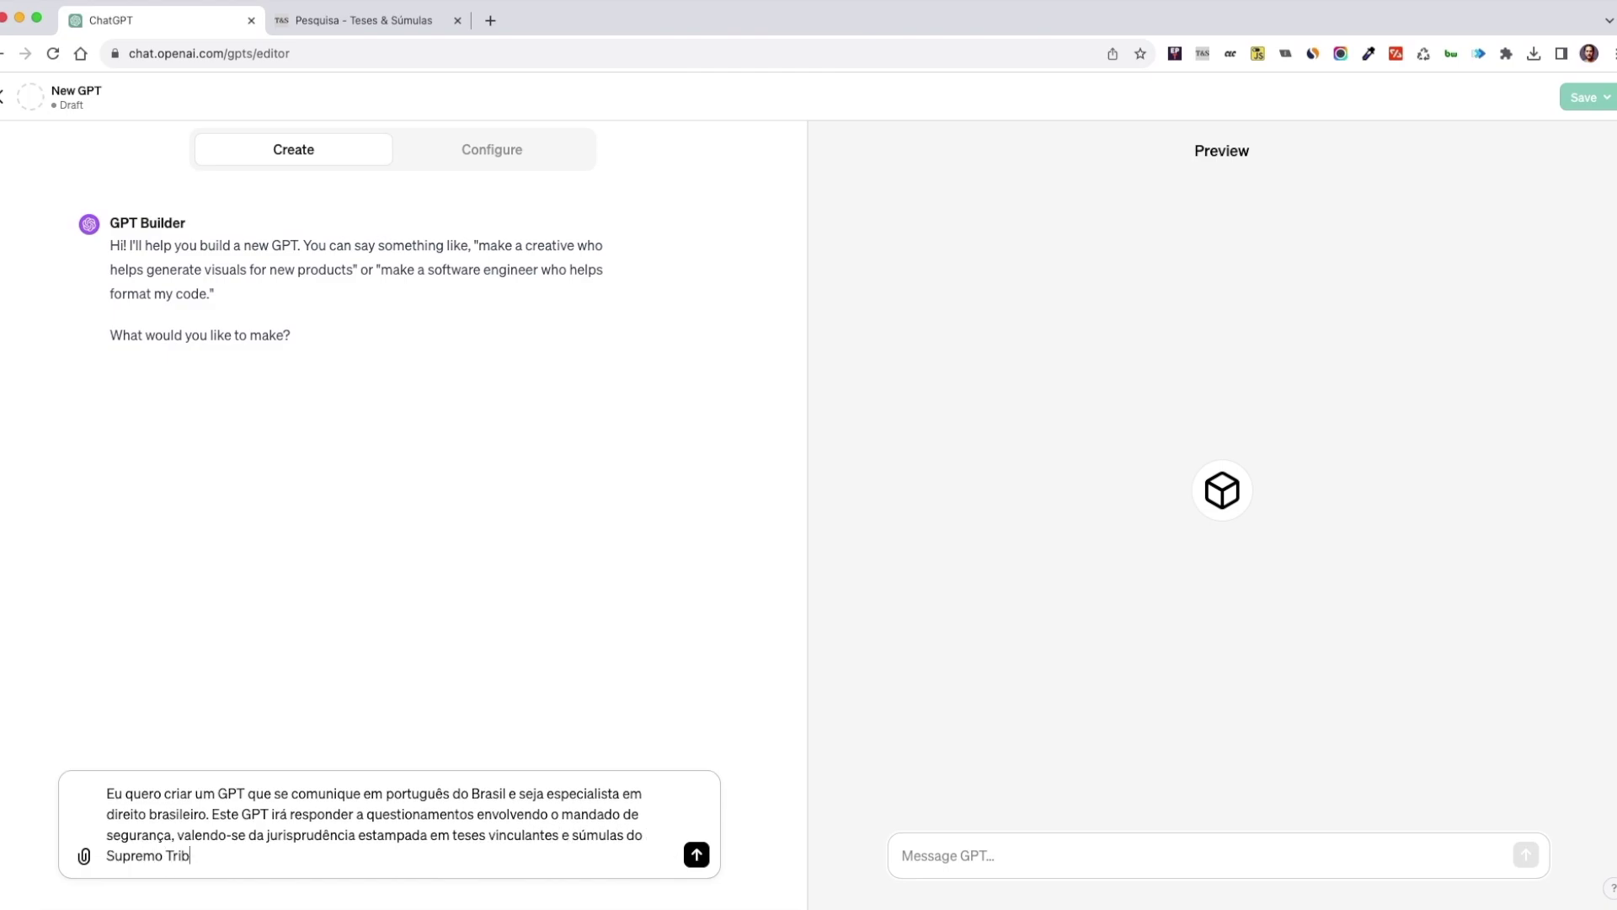
text(unal federal brasileiro.)
click(696, 855)
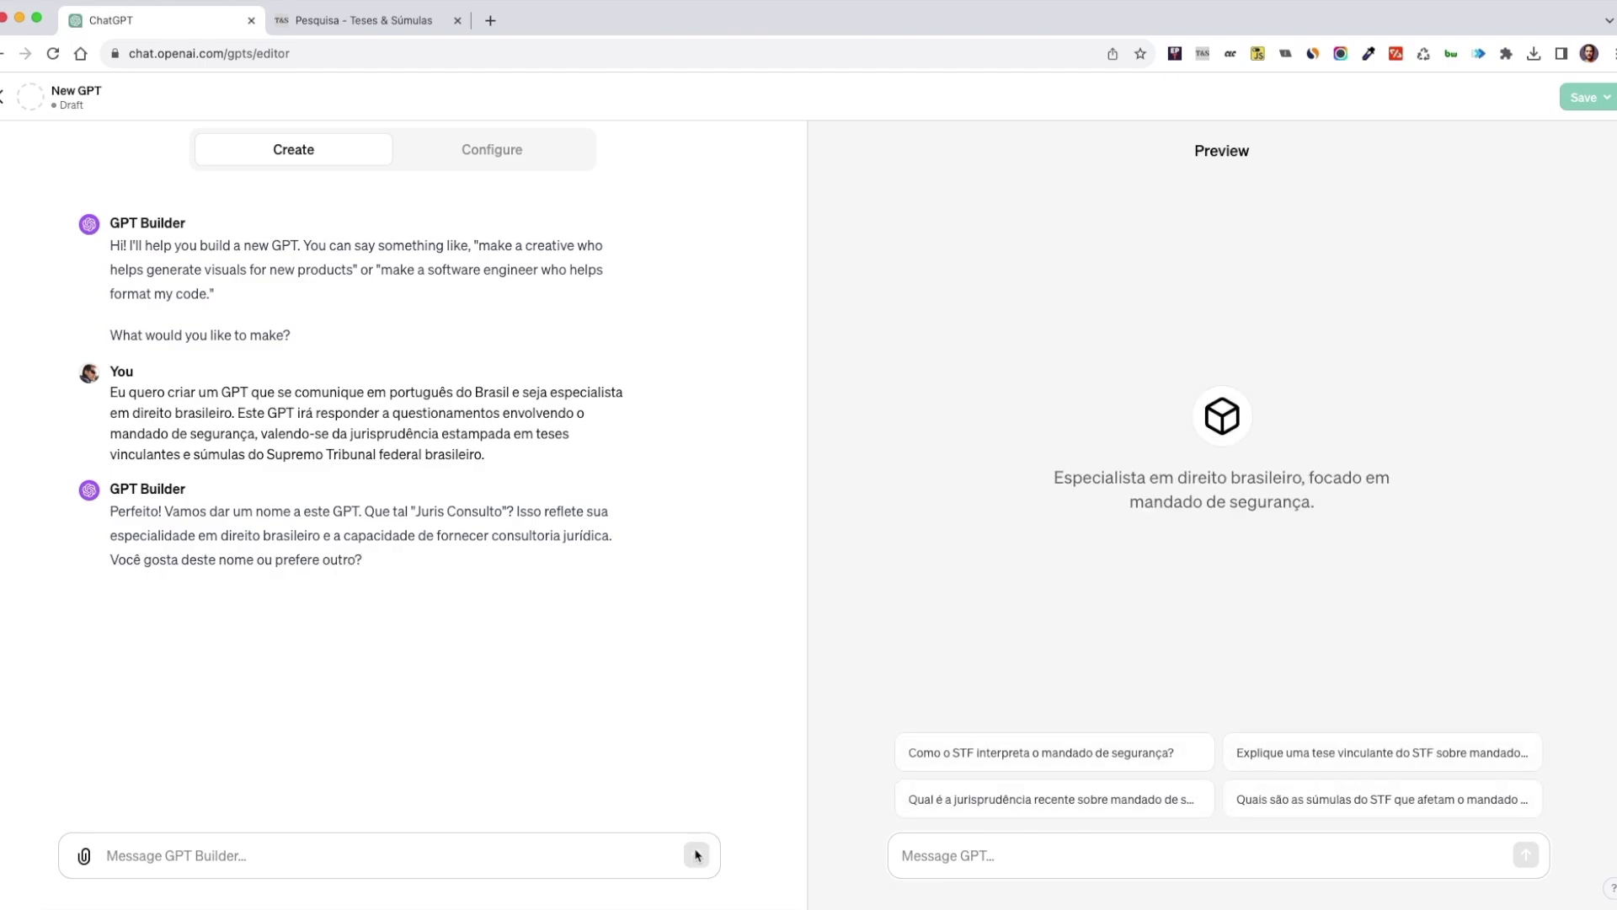
- Name the GPT by replying to GPT Builder with "Vamos chamá-lo de MSGPT"
click(289, 843)
text(V)
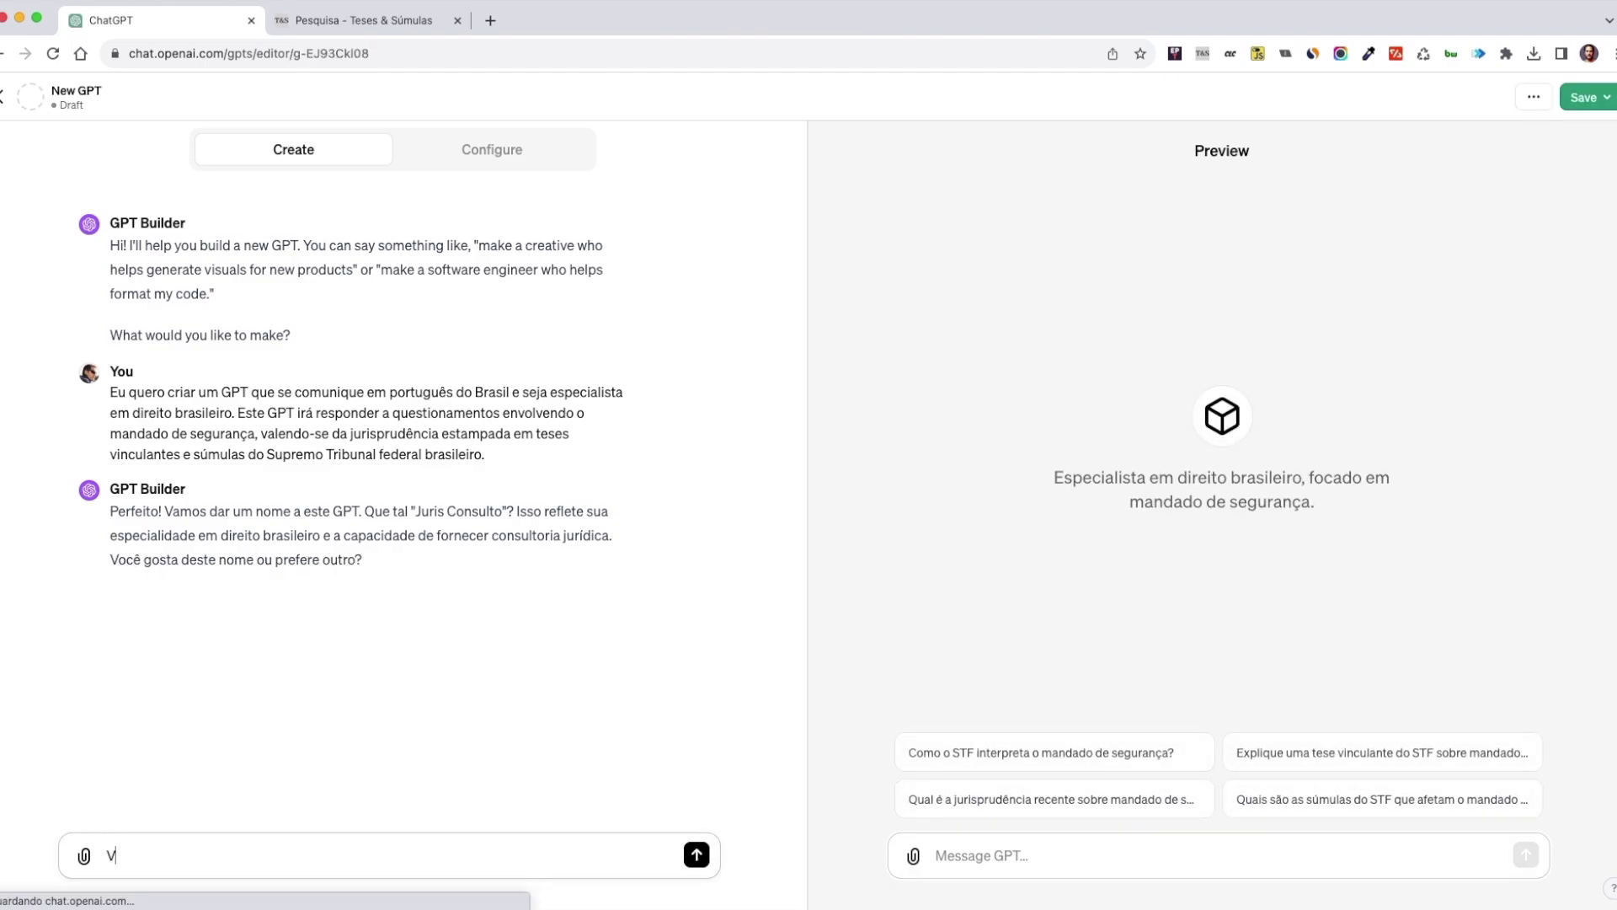
text(amos chamá-lo de )
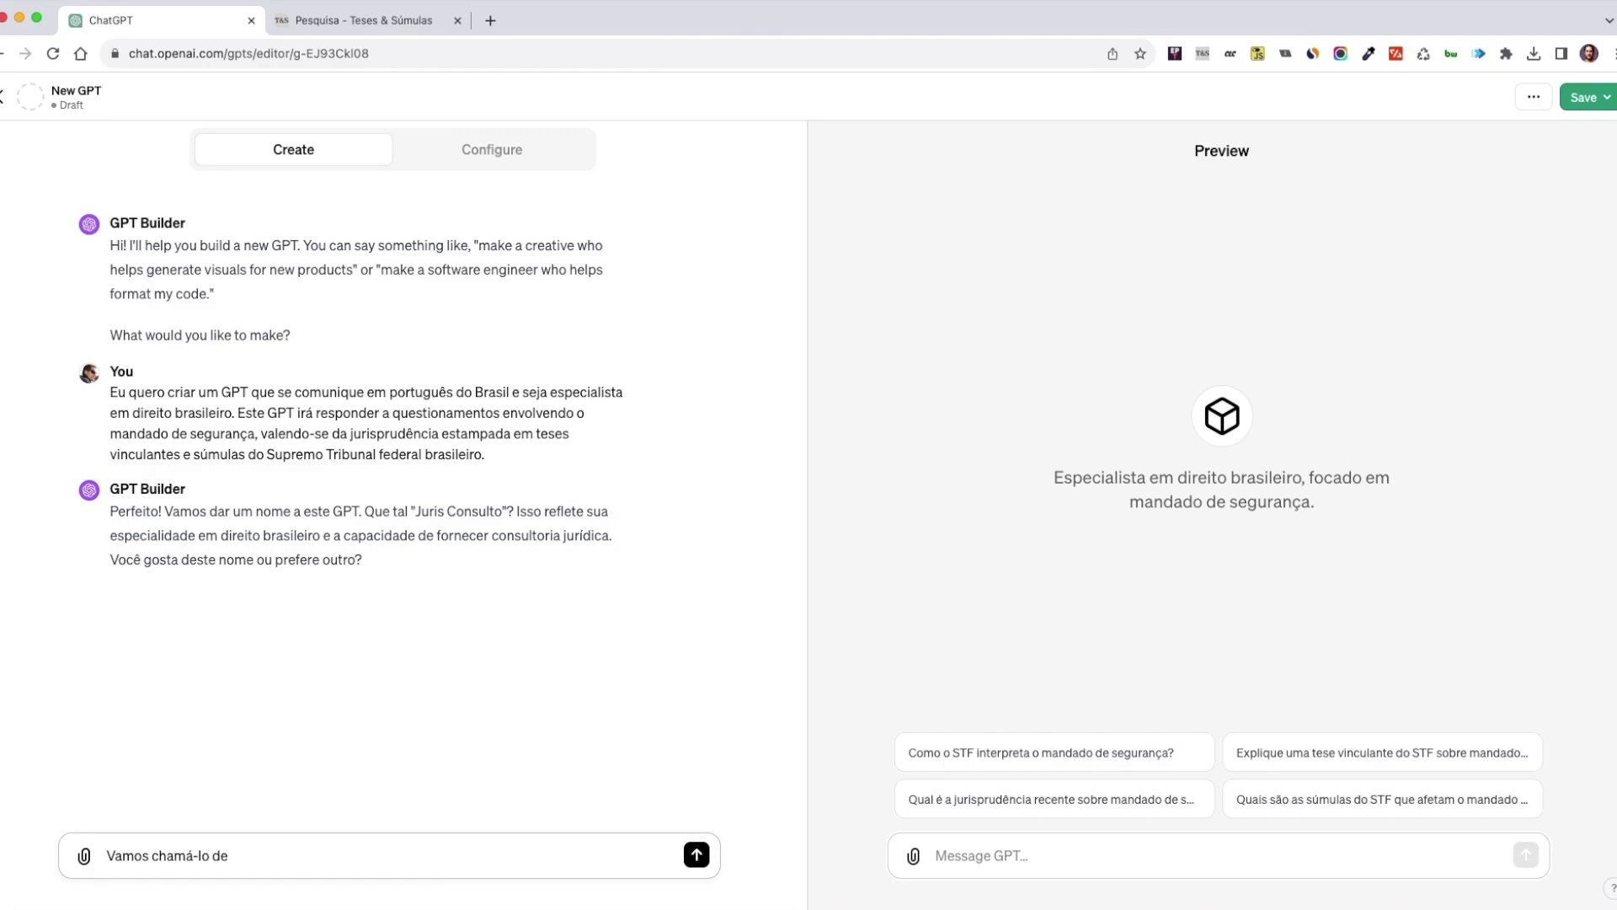
text(MSGPT)
click(696, 856)
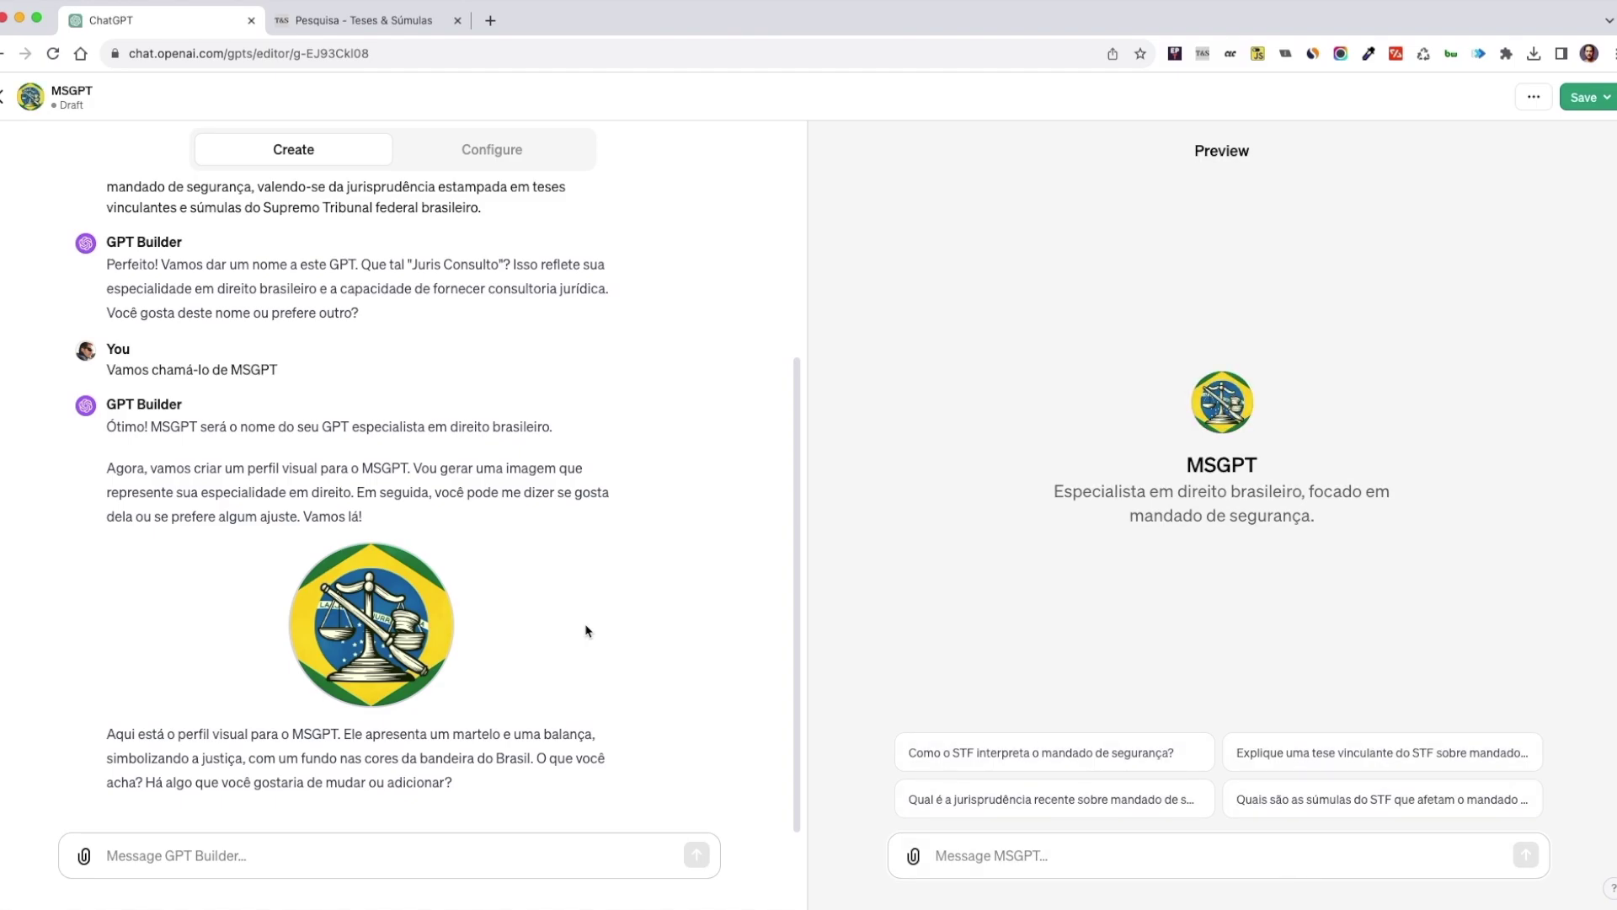
- Send the reply "Podemos ficar com essa imagem. Agora, eu quero subir um PDF que deverá ser consultado pelo MSGPT antes de dar qualquer resposta."
text(Podemos ficar com e)
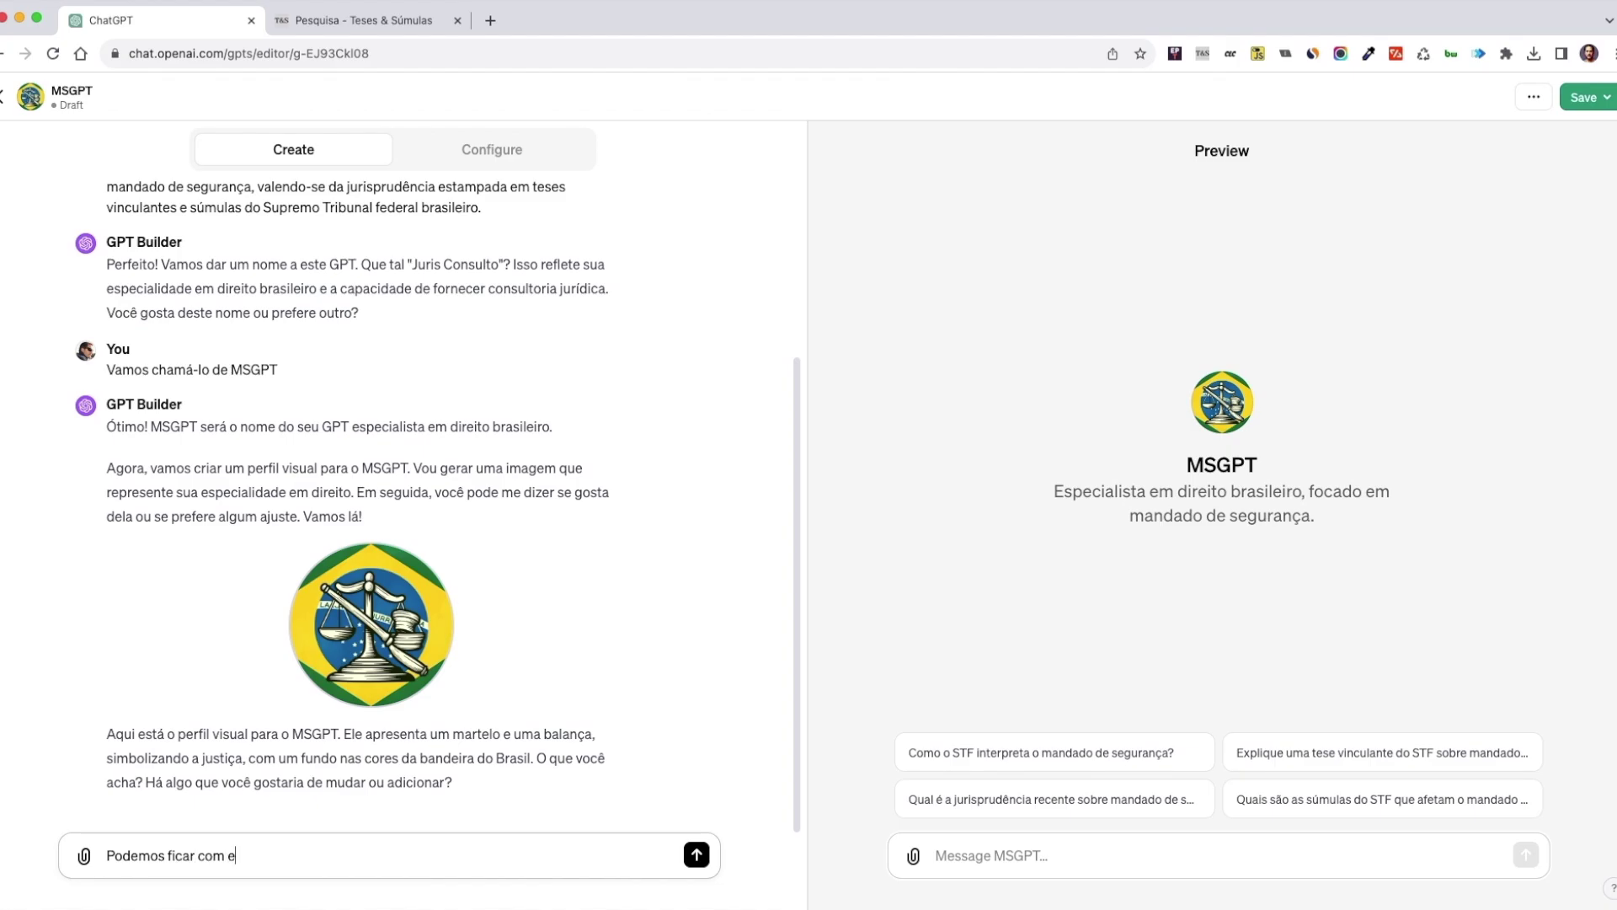
text(ssa imagem. Agora, eu quero subir um)
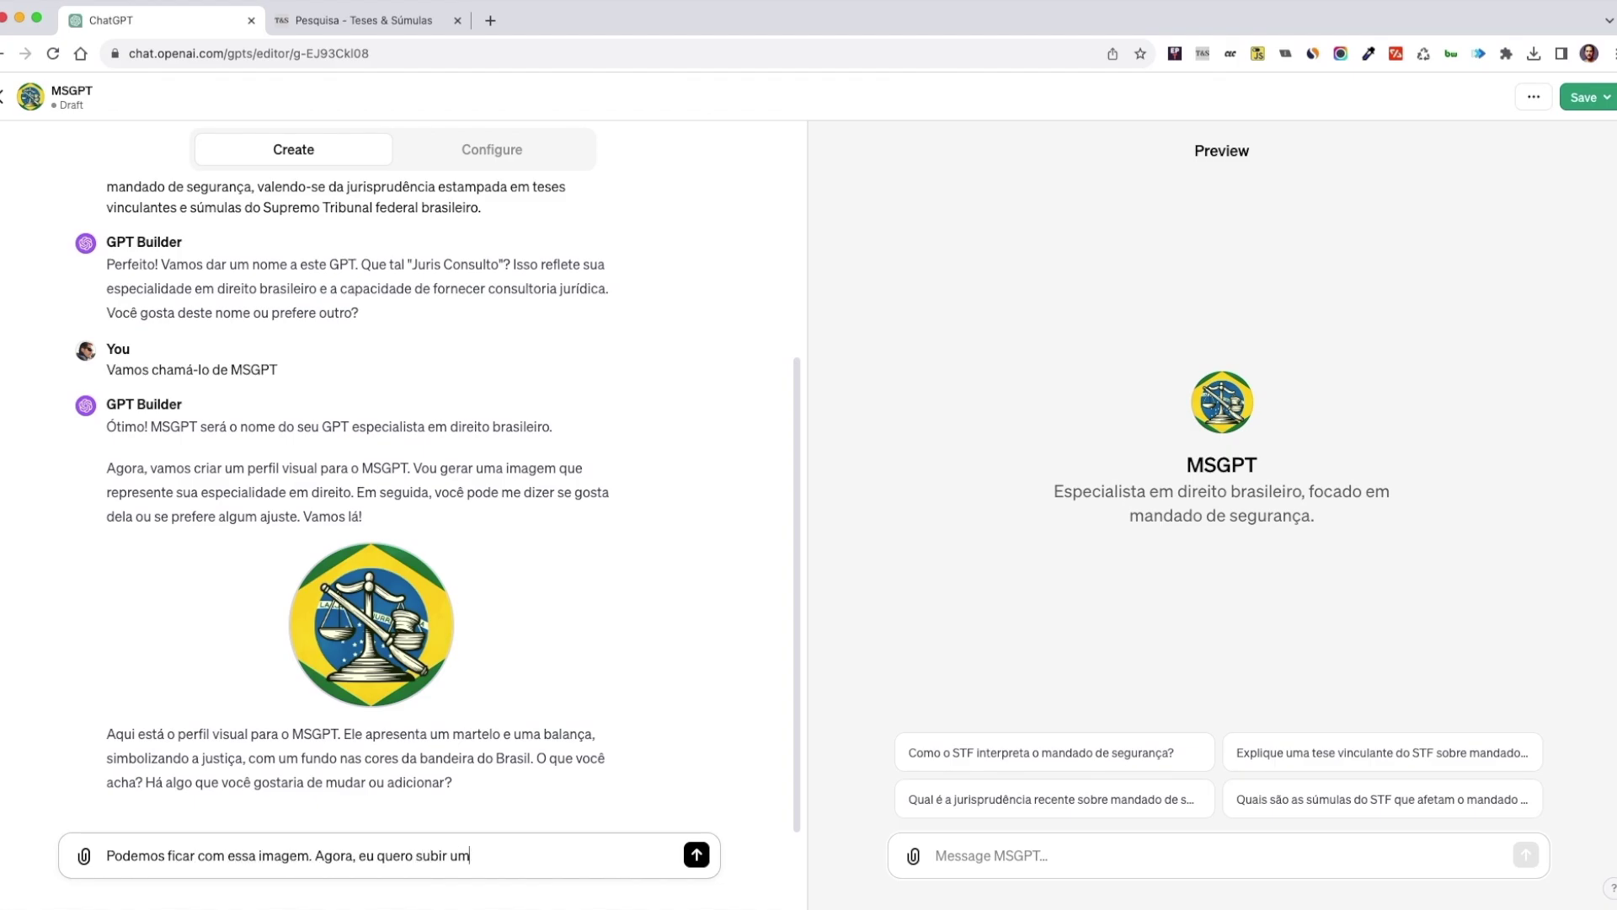
text( PDF que deverá ser consultado pel)
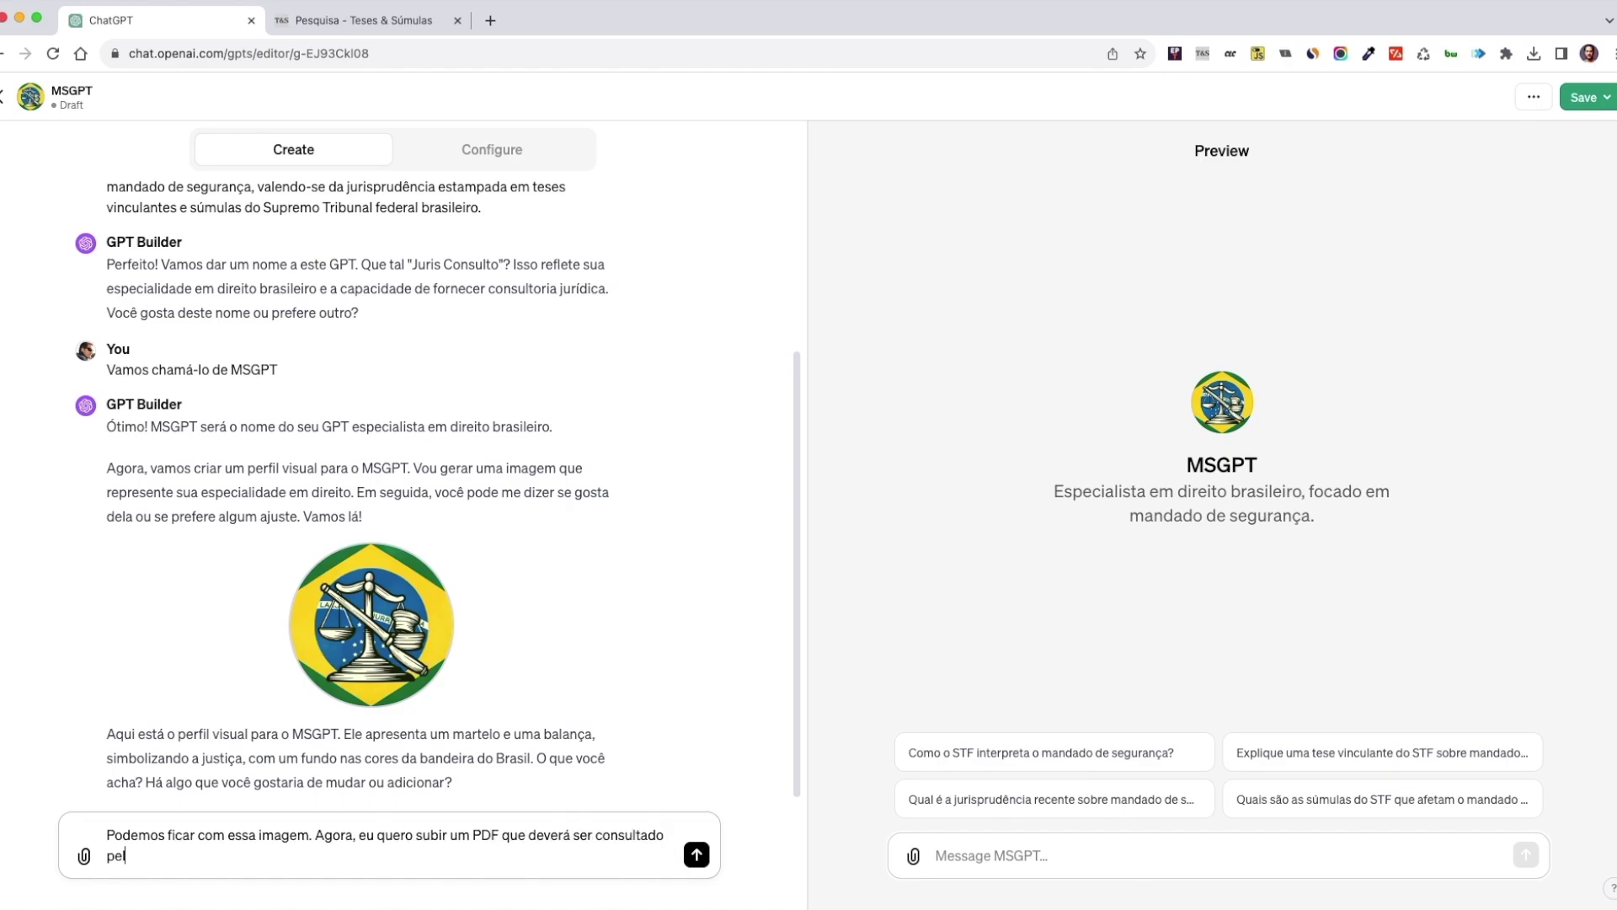
text(o MSGPT ant)
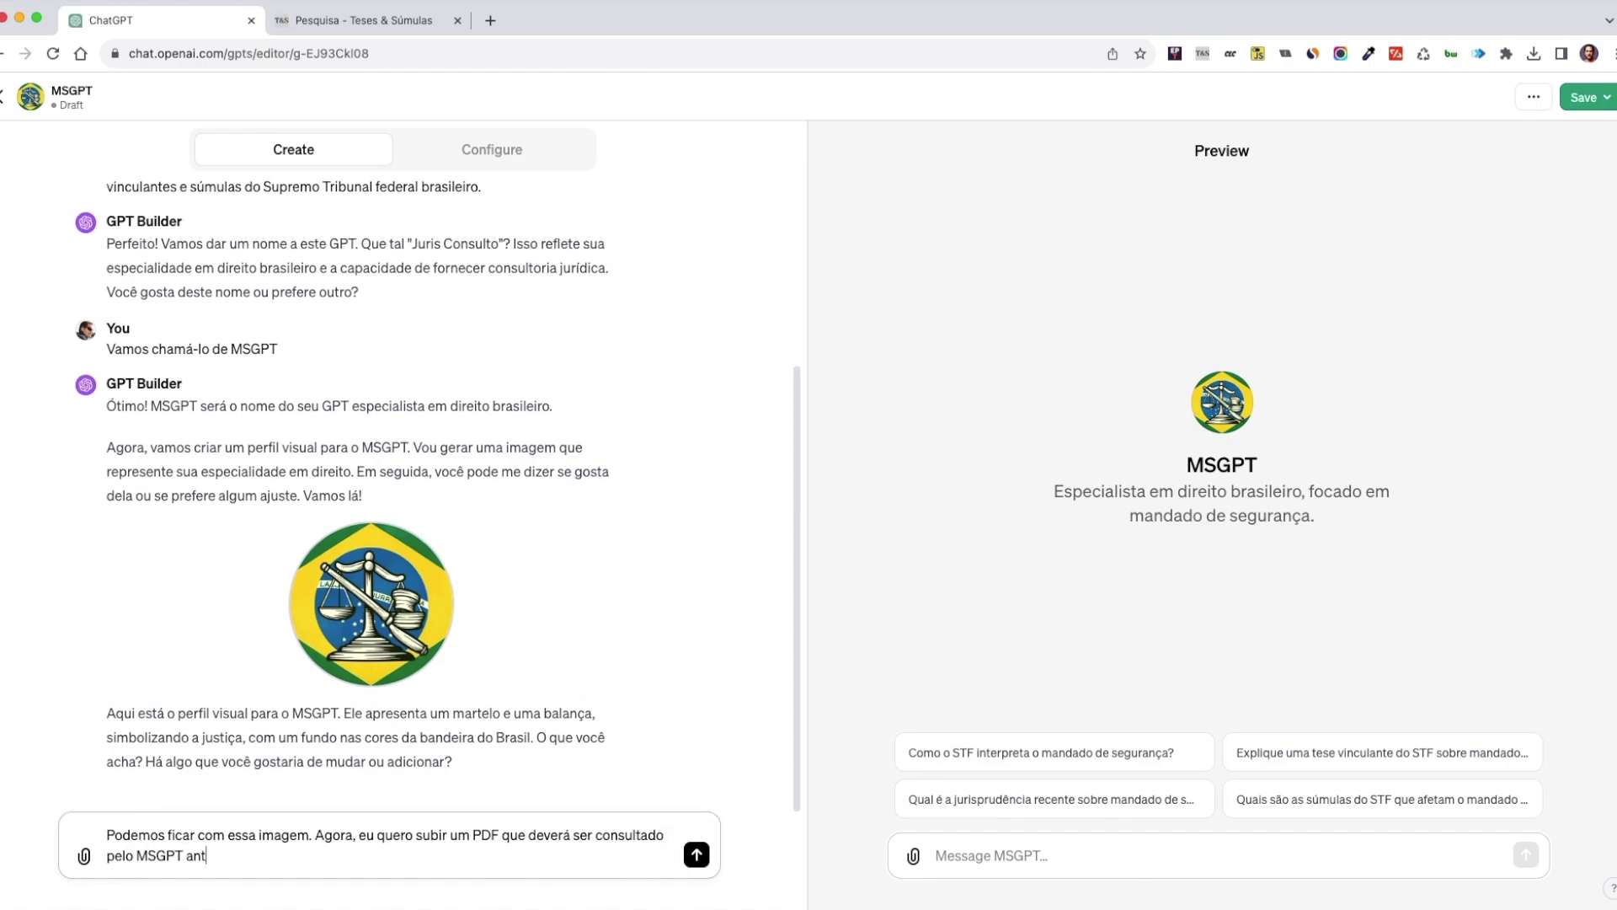
text(es de dar qualquer resposta.)
key(Return)
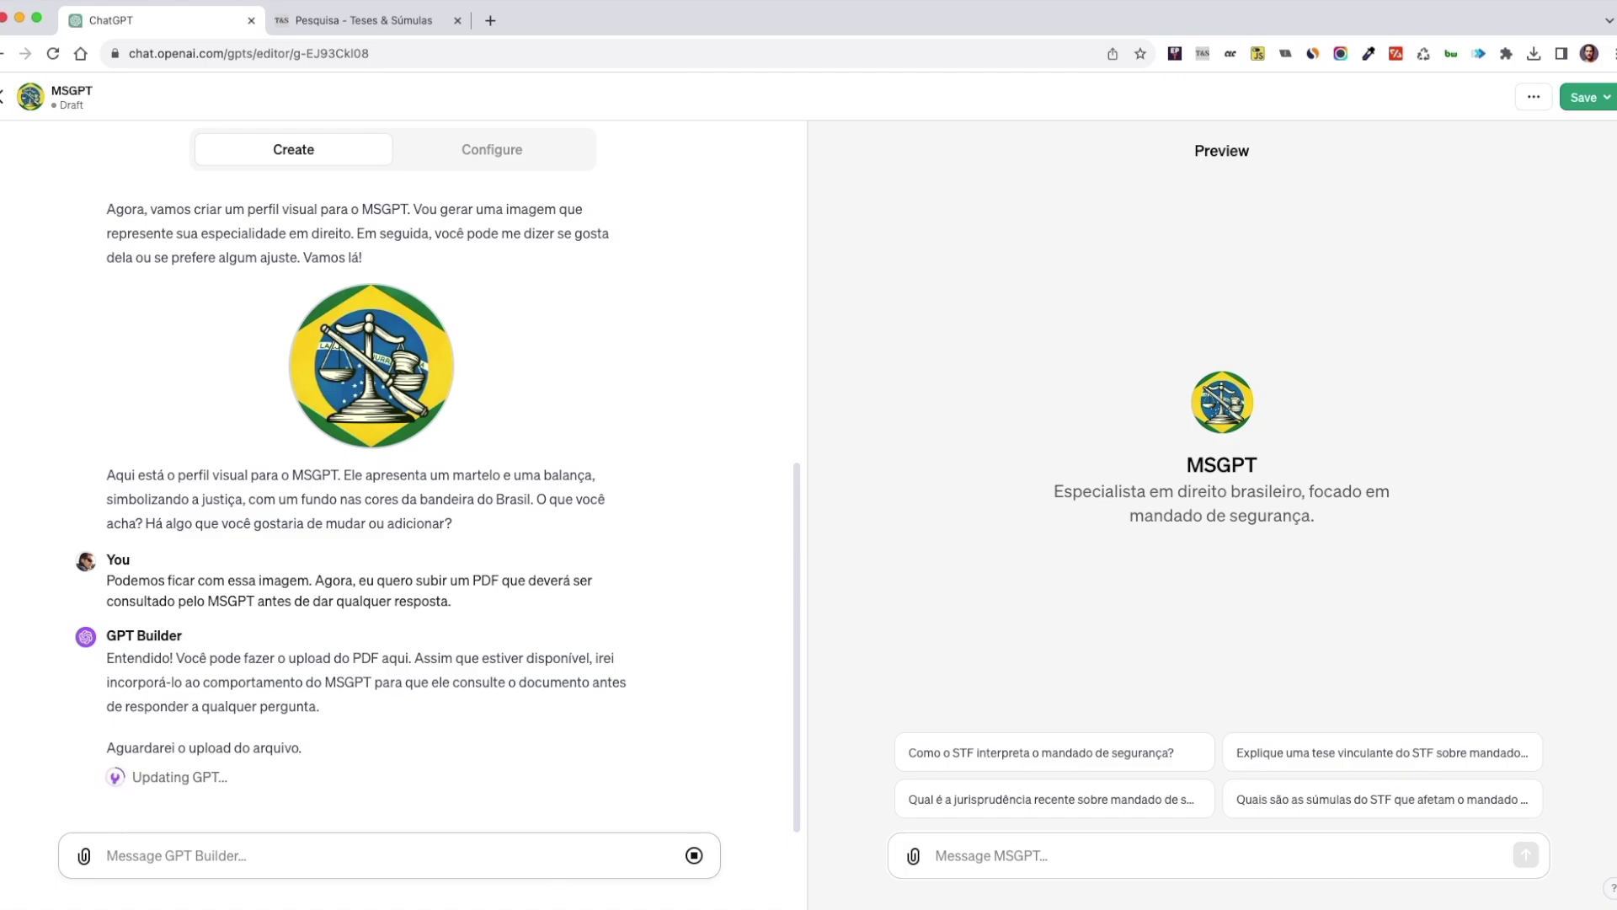
- Attach the file "tes_STF__mandado de segurança_ (1).pdf" from the Downloads folder to the GPT Builder message
click(83, 858)
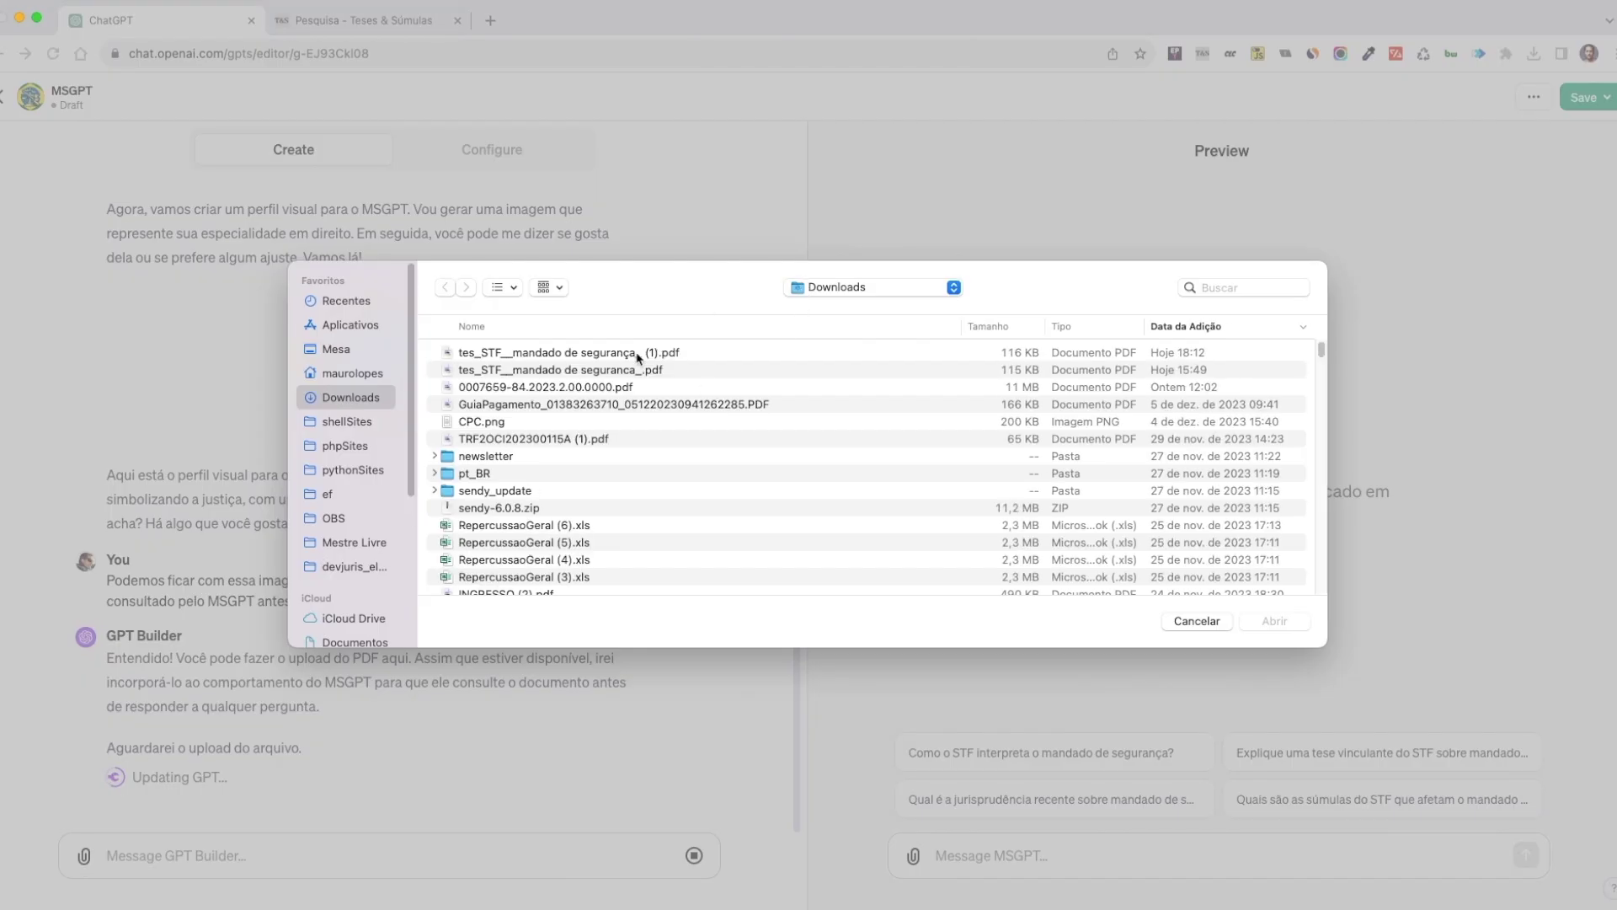
click(610, 355)
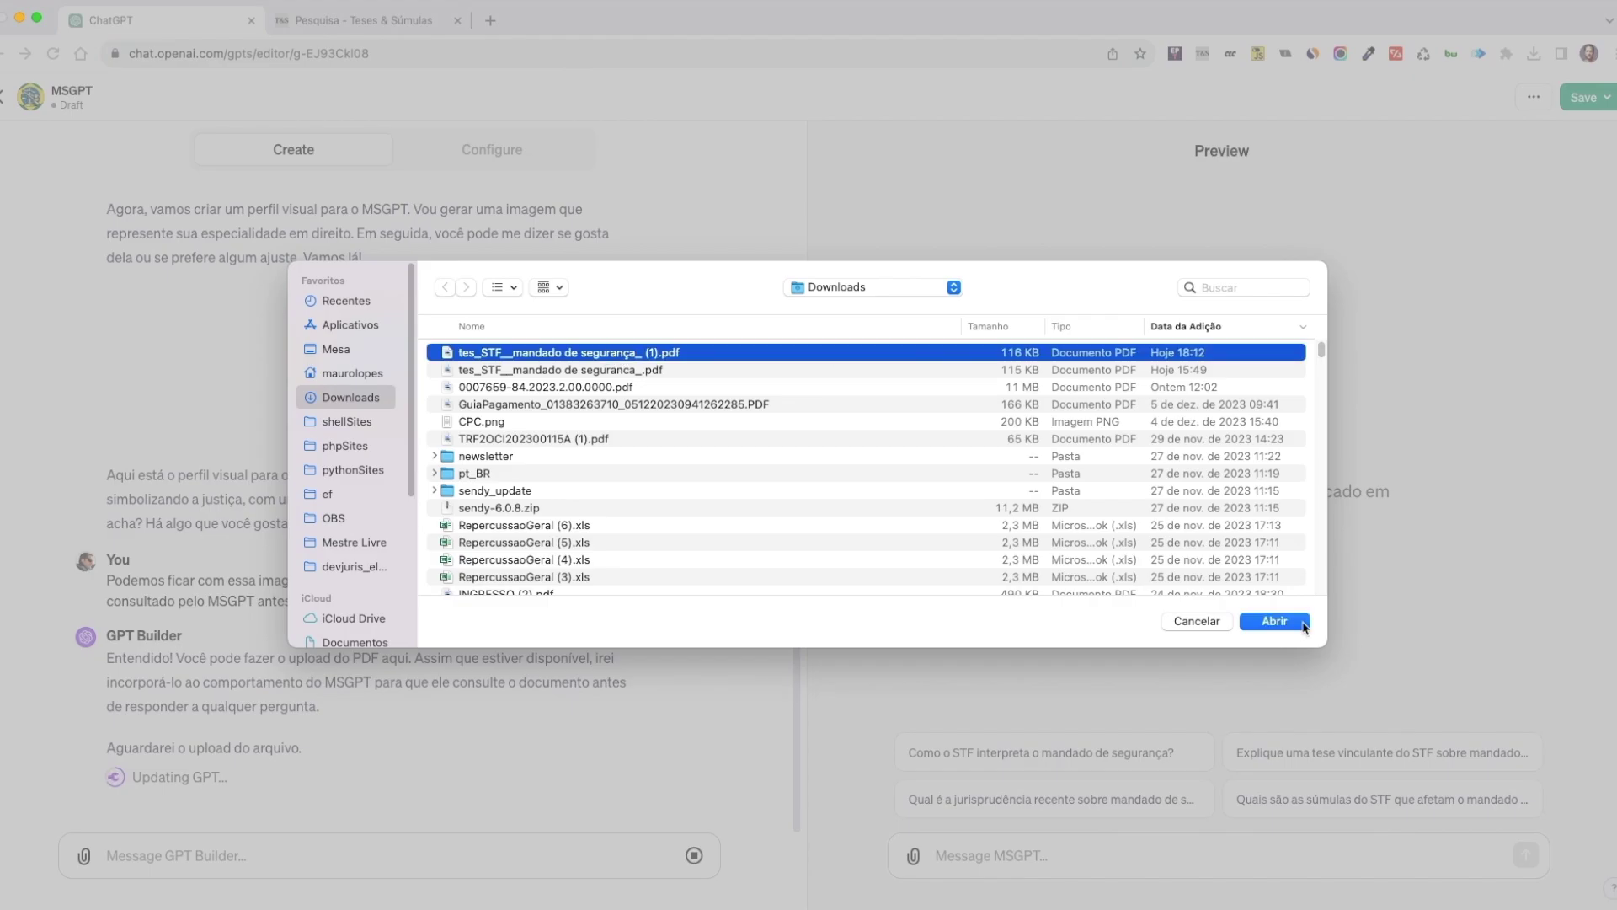
click(1274, 622)
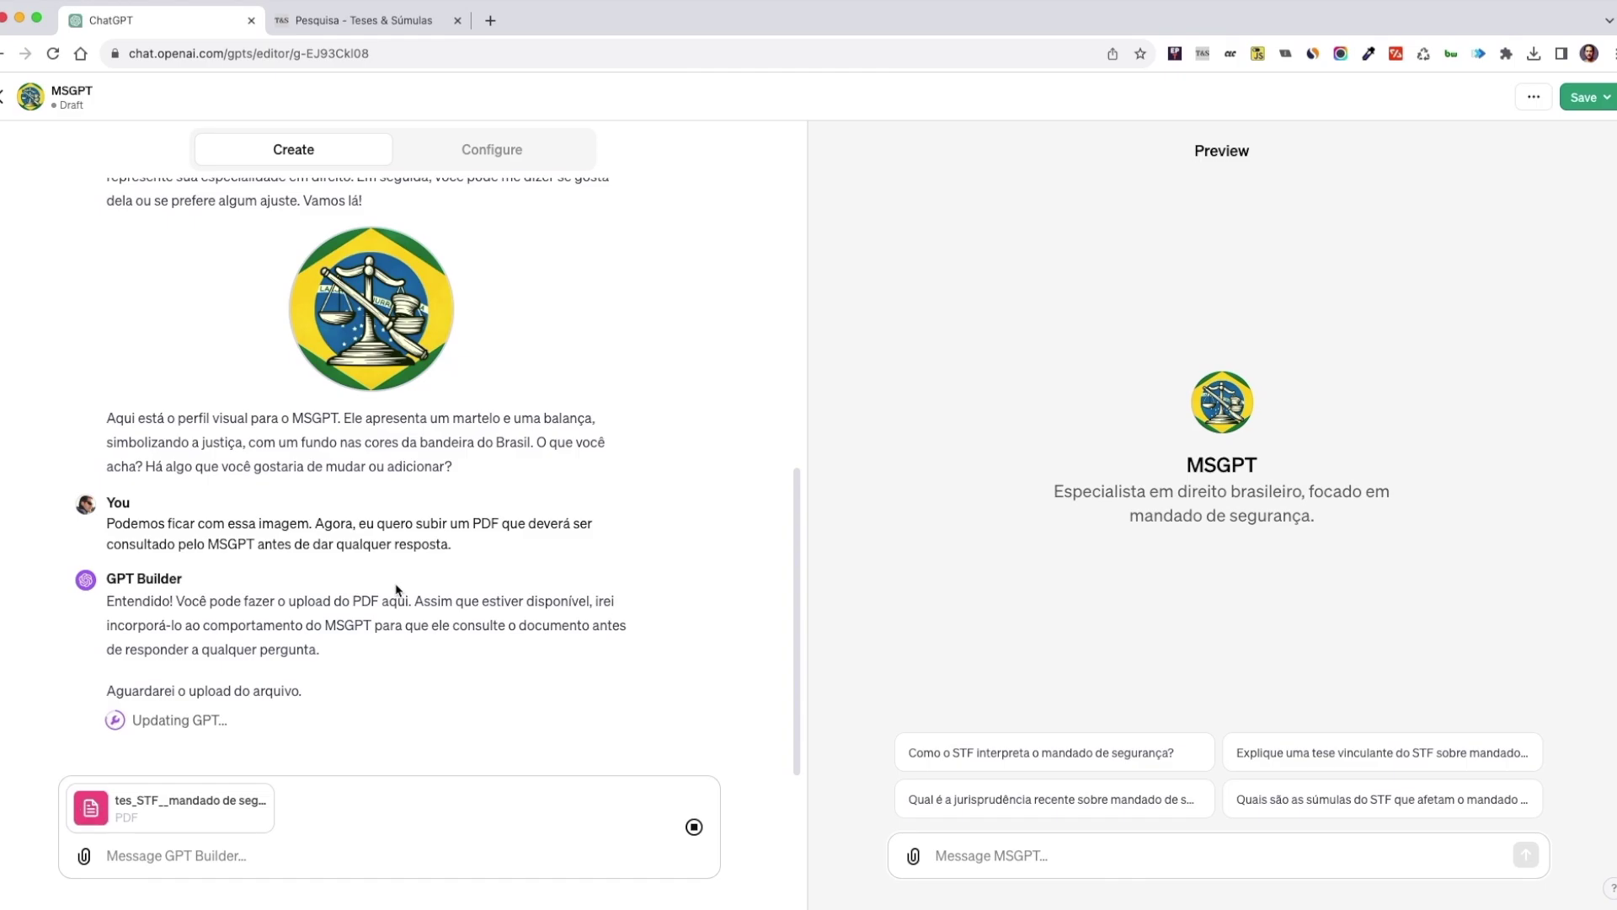
- Write the GPT Builder instruction "o MSGPT deve sempre consultar o PDF antes de dar qualquer resposta"
click(245, 863)
text(o MSGPT)
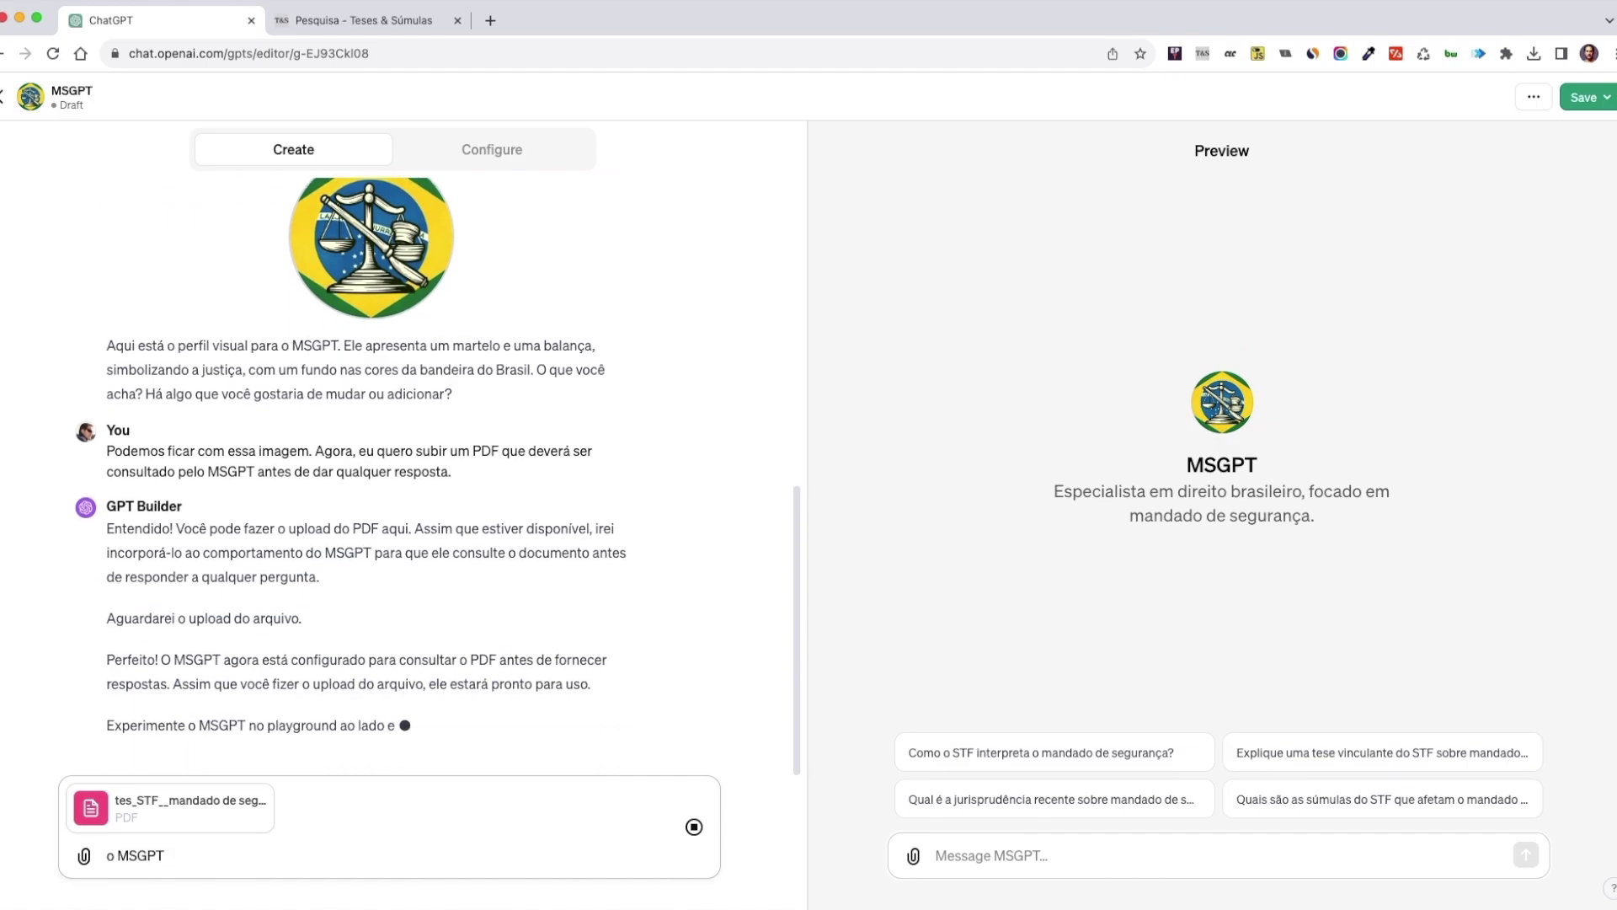
text( deve sempre consult)
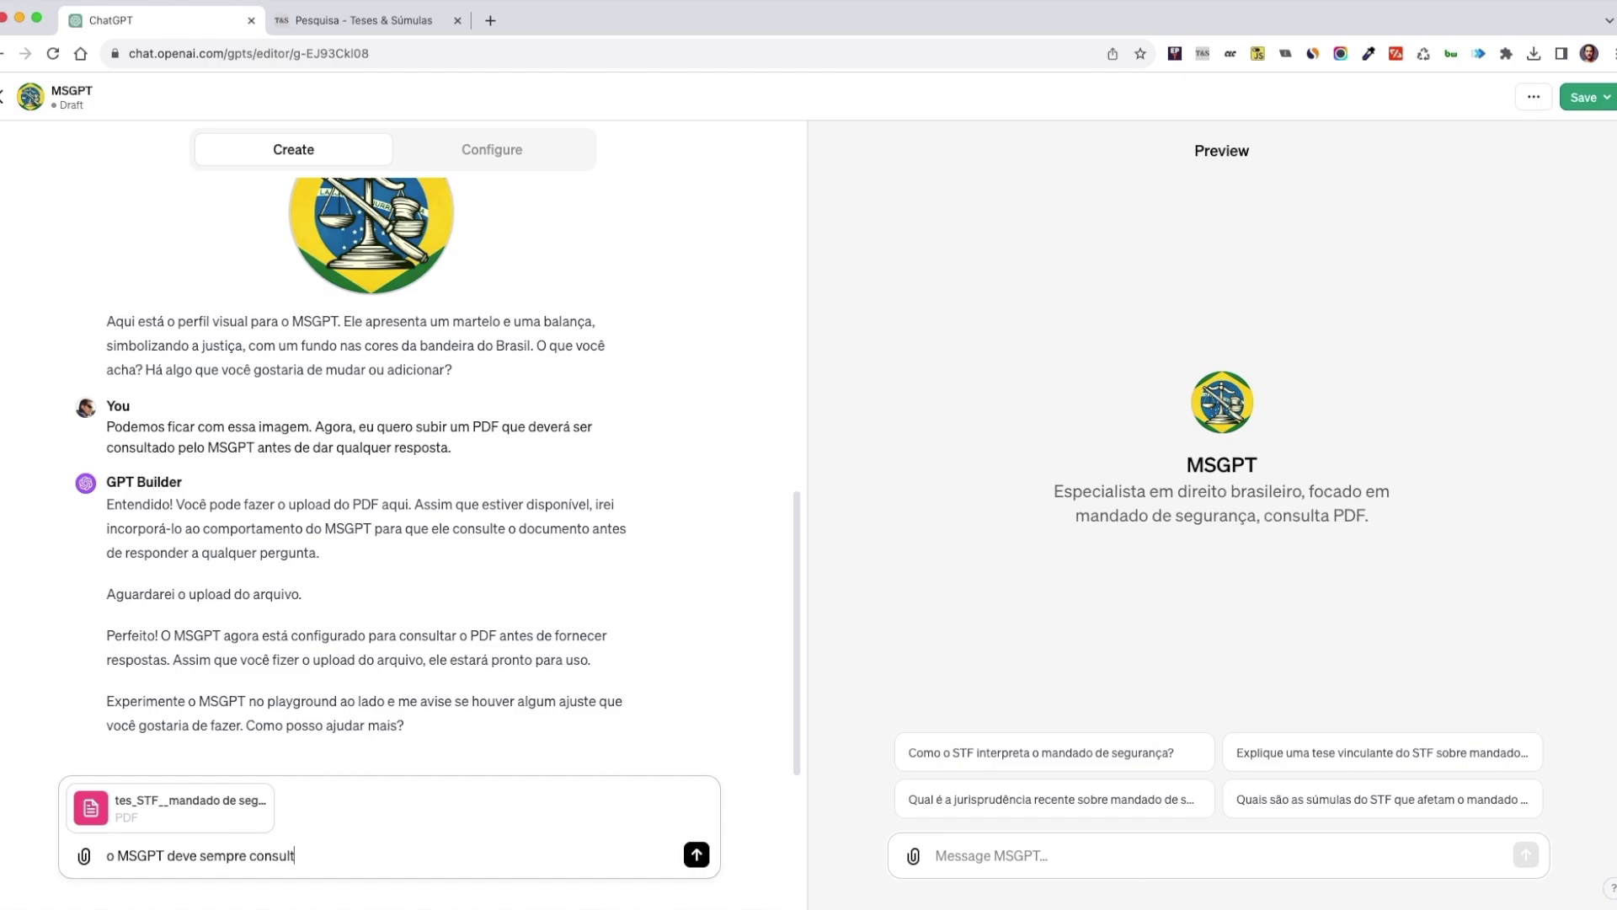
text(ar o PDF antes de dar qualquer repo)
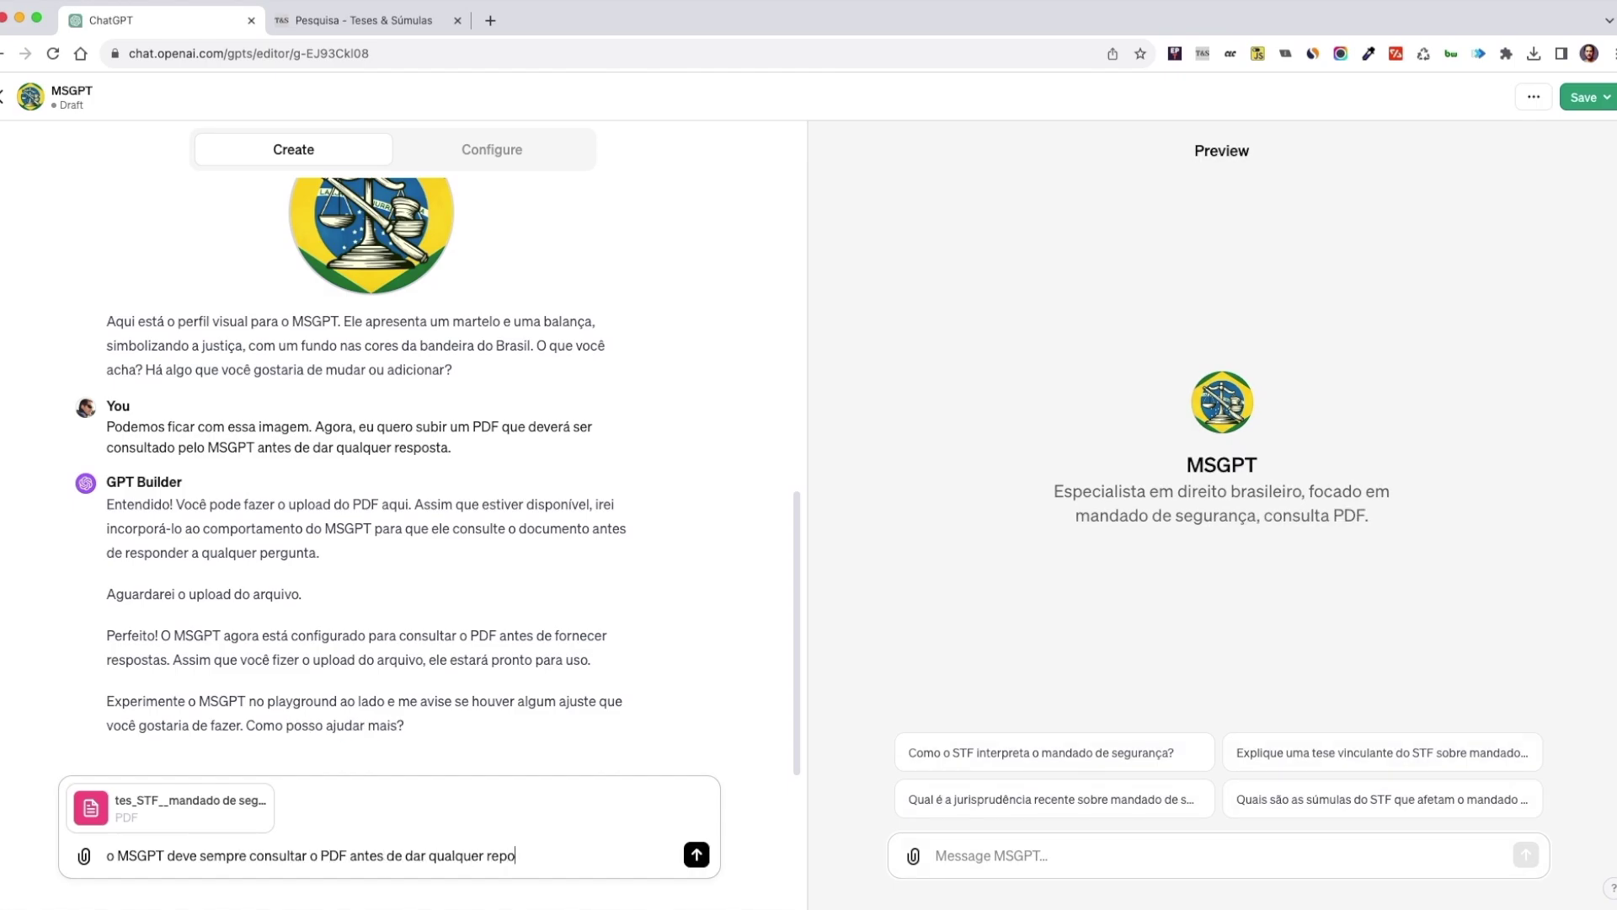
key(BackSpace)
key(BackSpace)
text(s[posta)
click(508, 855)
key(BackSpace)
- Complete the message with ". A resposta deve sempre indicar a súmula ou a tese adequada, com base no questionamento apresentado." and send it
text(. A resposta deve sem)
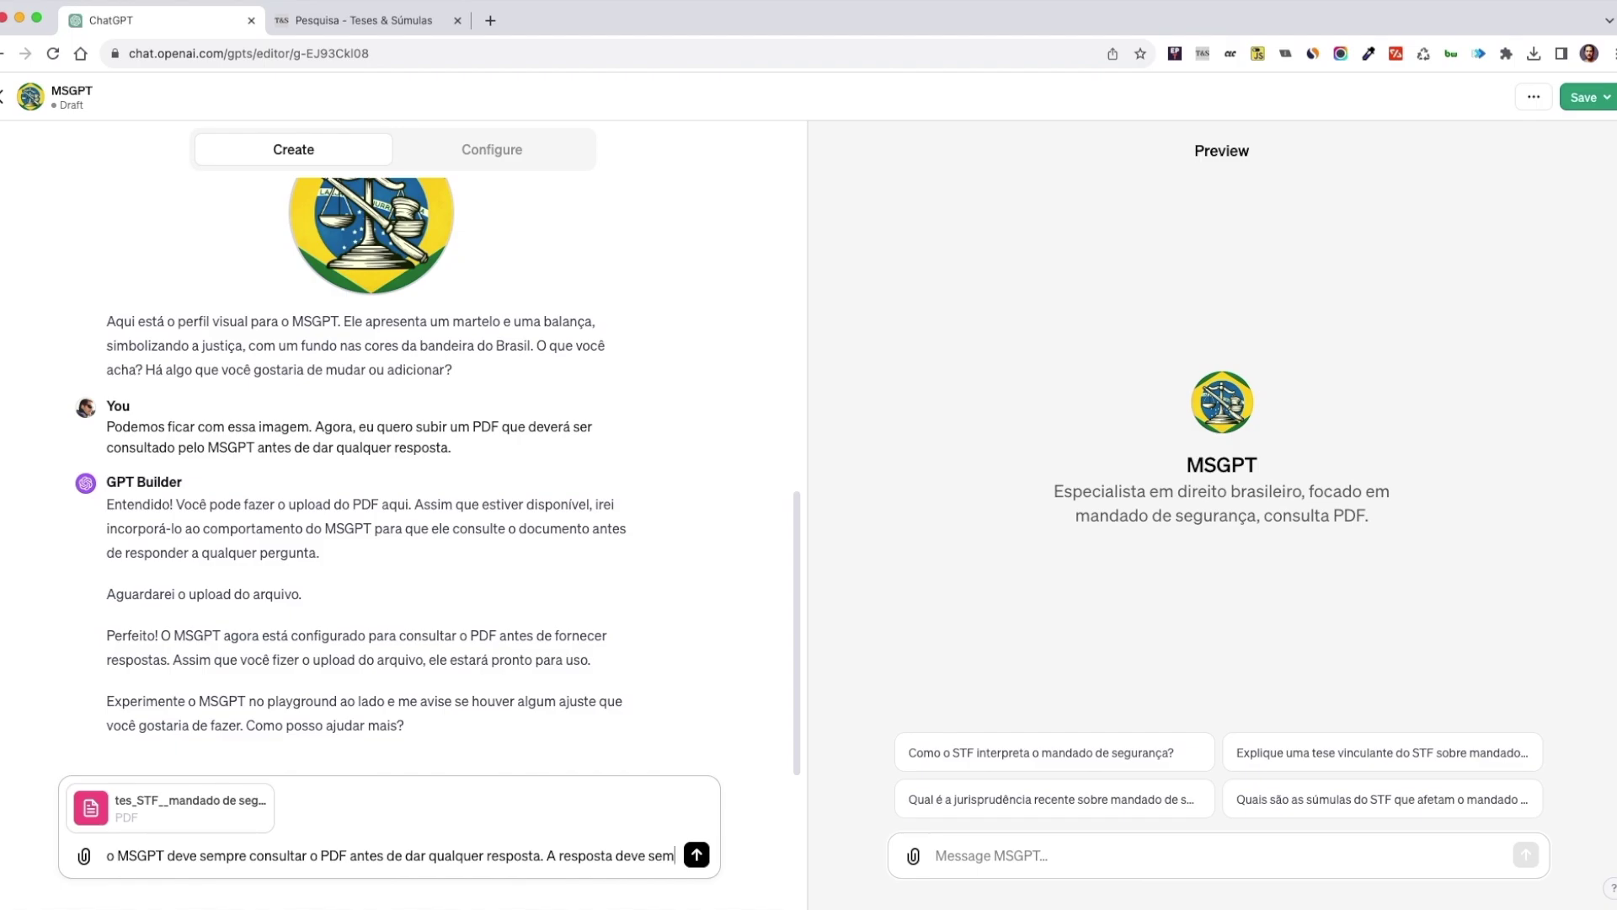
text(pre indicar)
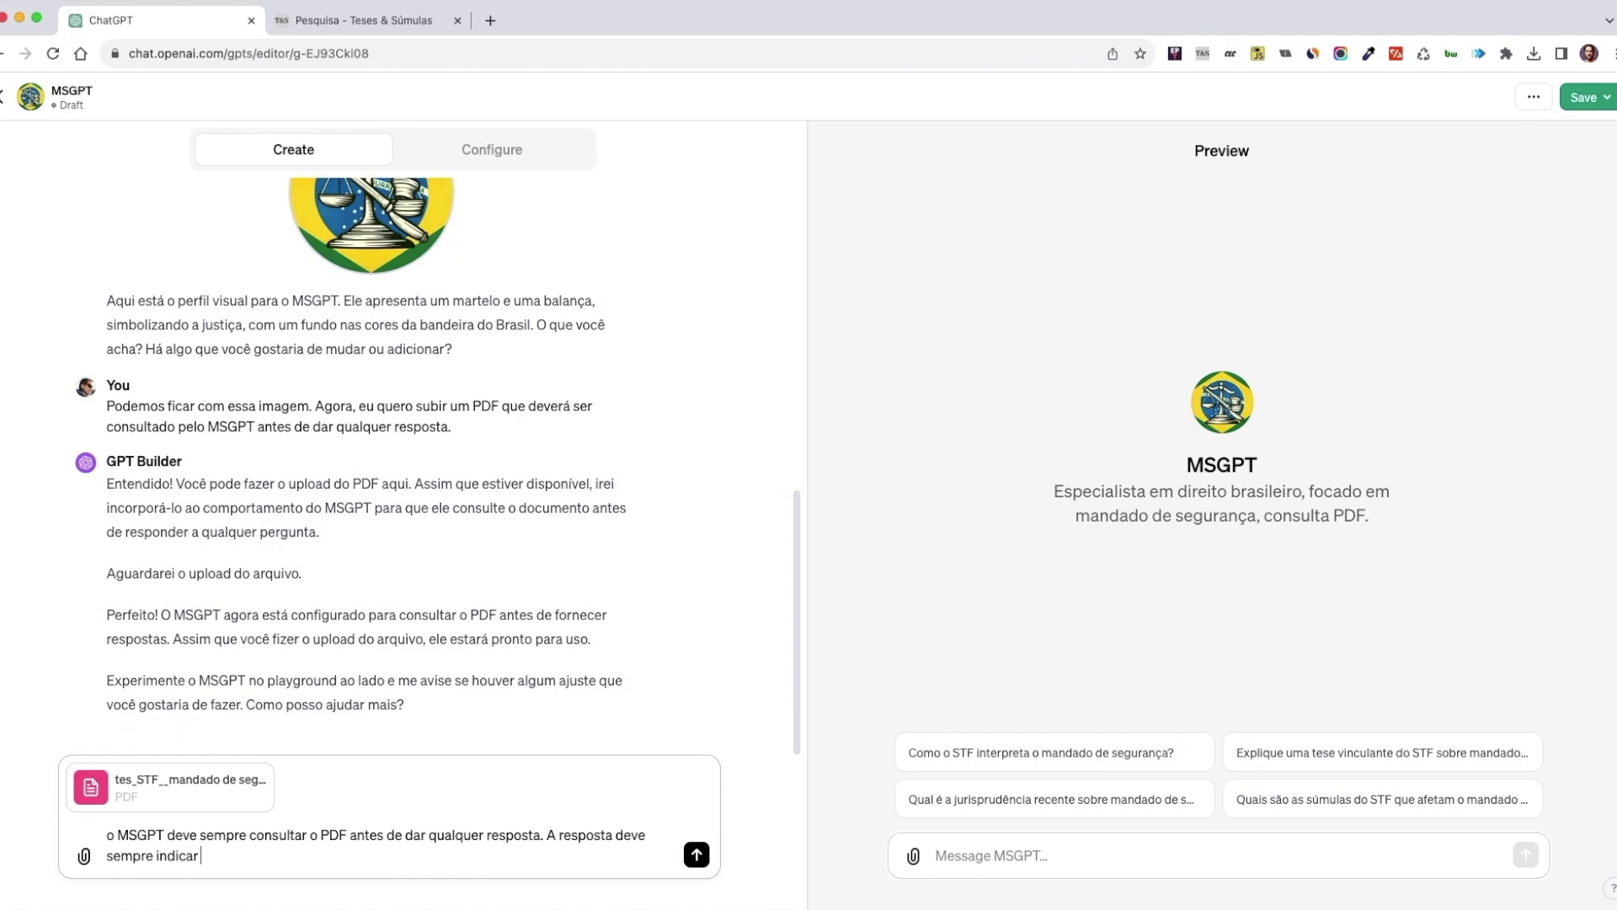
text( a súmula ou a tese adequada)
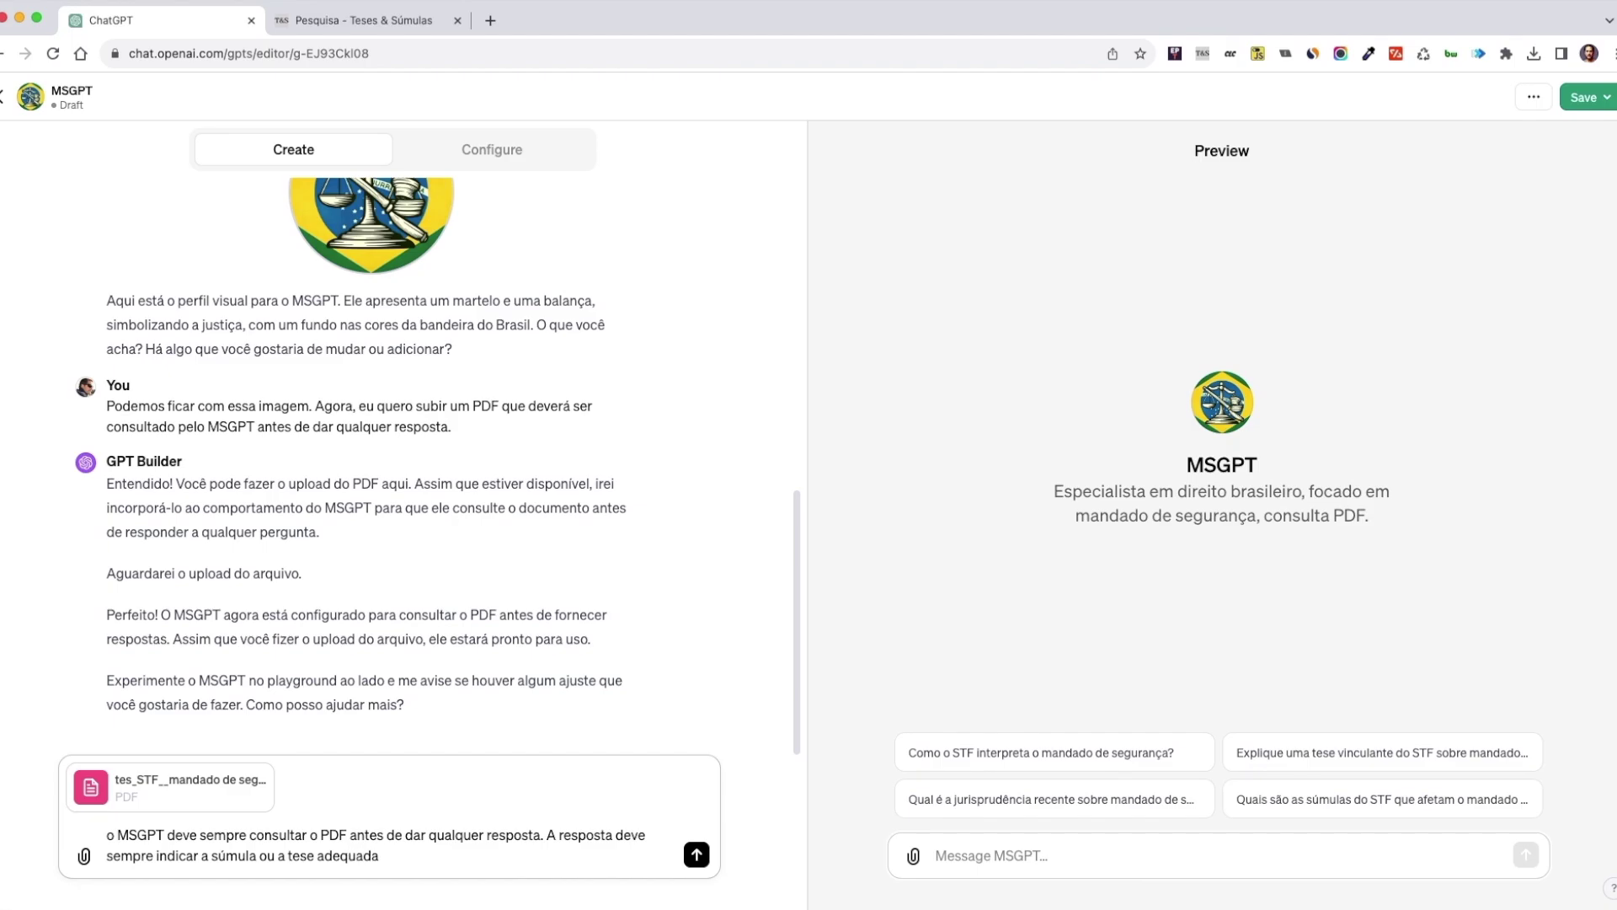
text(, com base no questionamento)
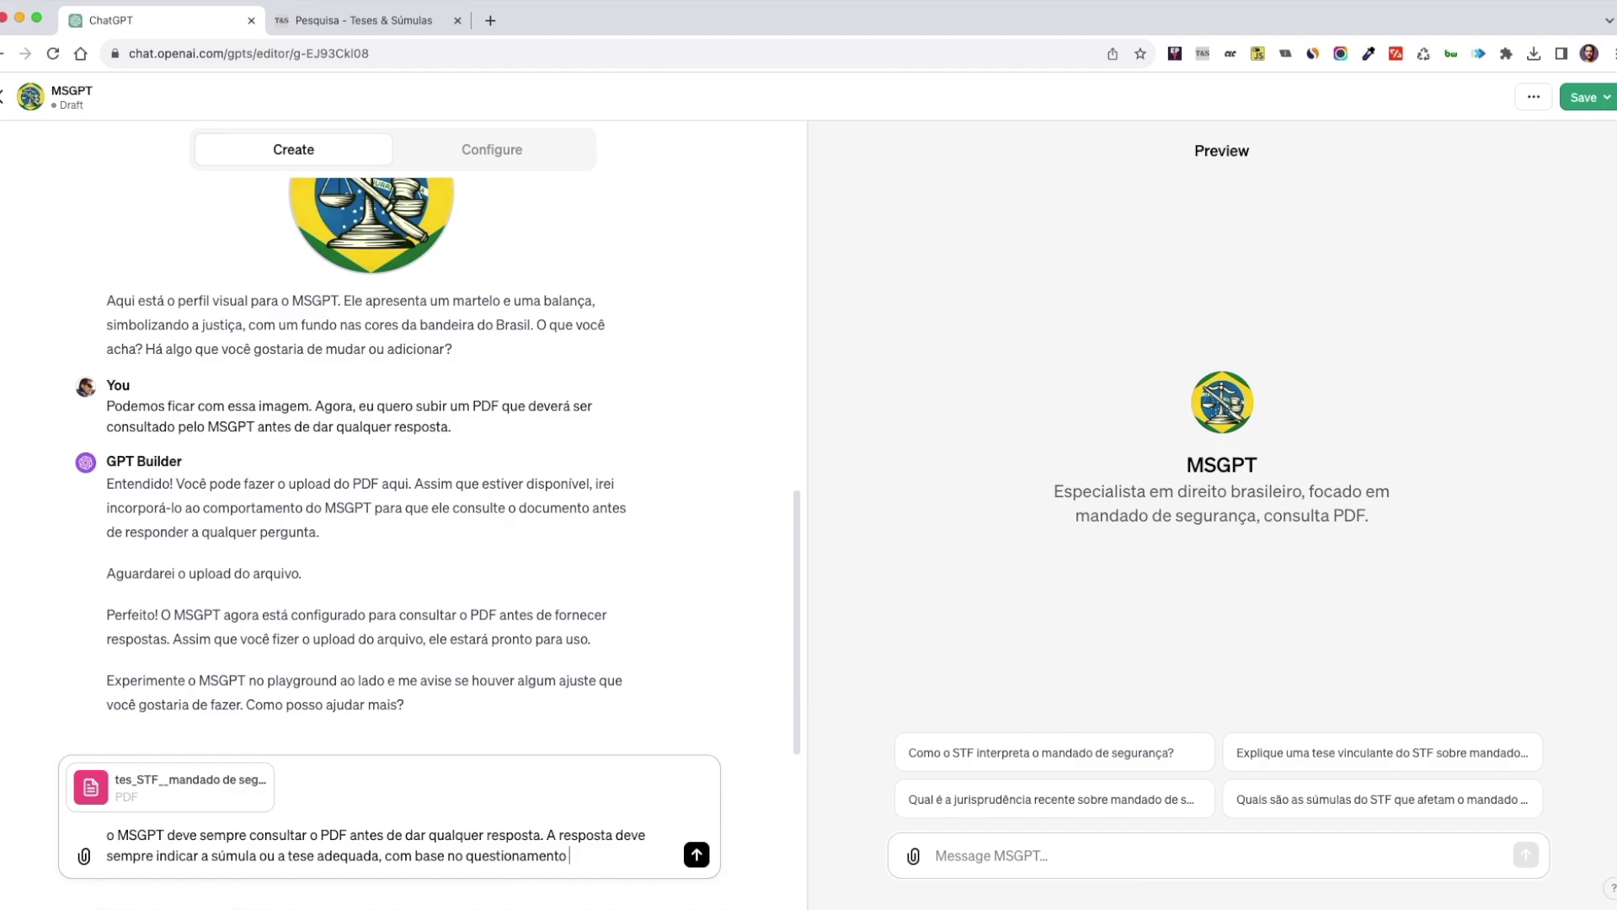
text( apresentado.)
key(Return)
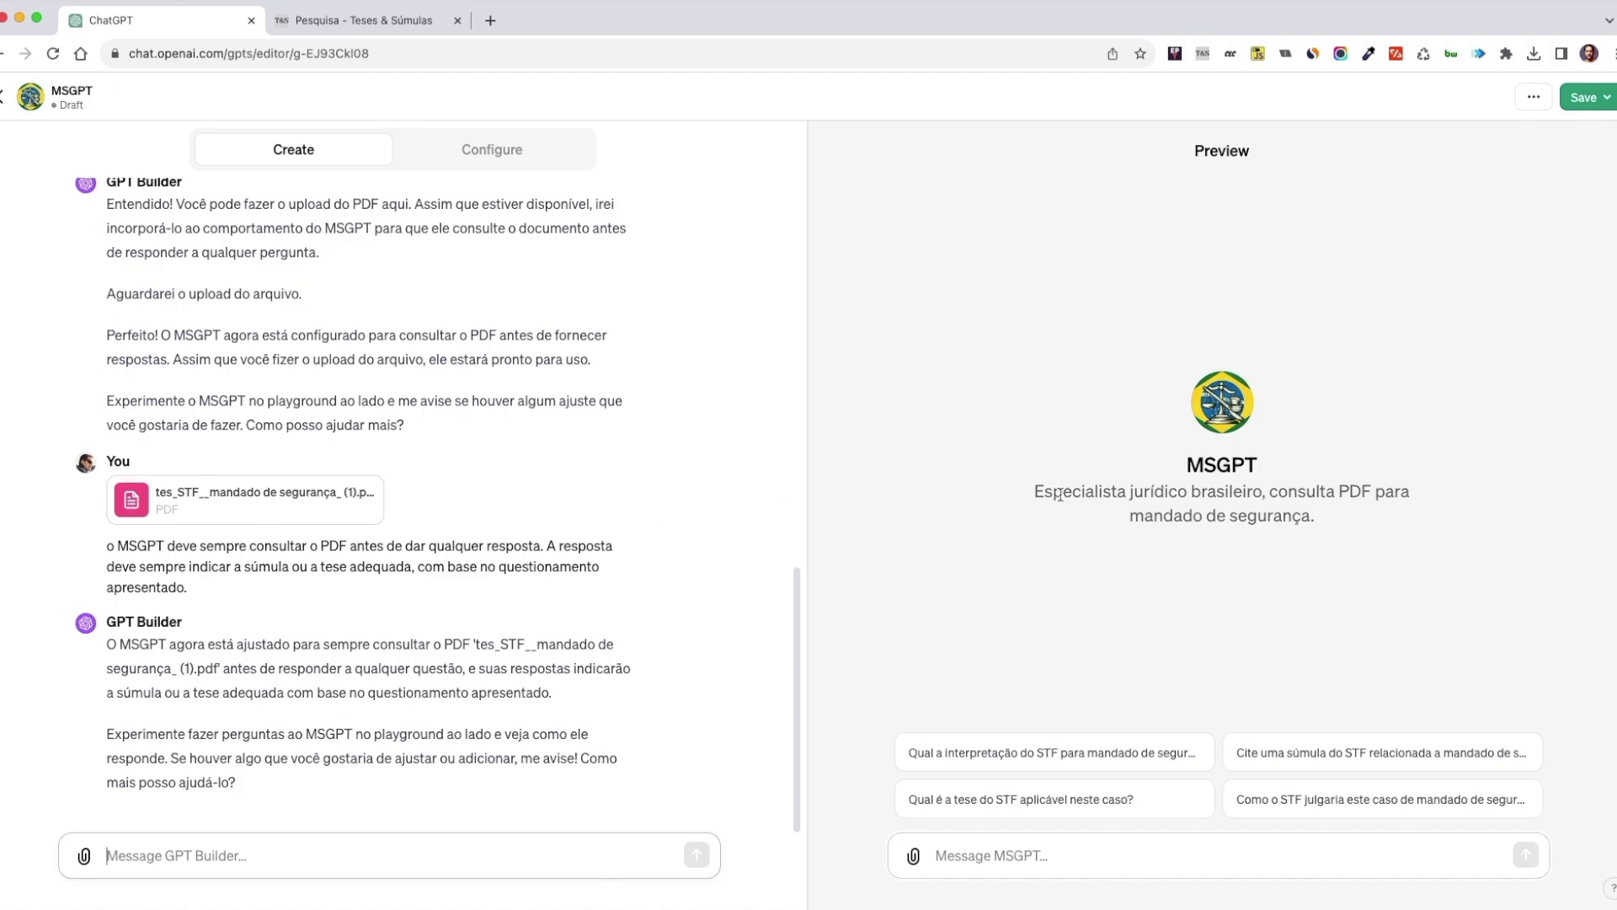
- Disable DALL·E Image Generation in the GPT's configuration, check its additional settings, and return to the builder conversation
click(494, 157)
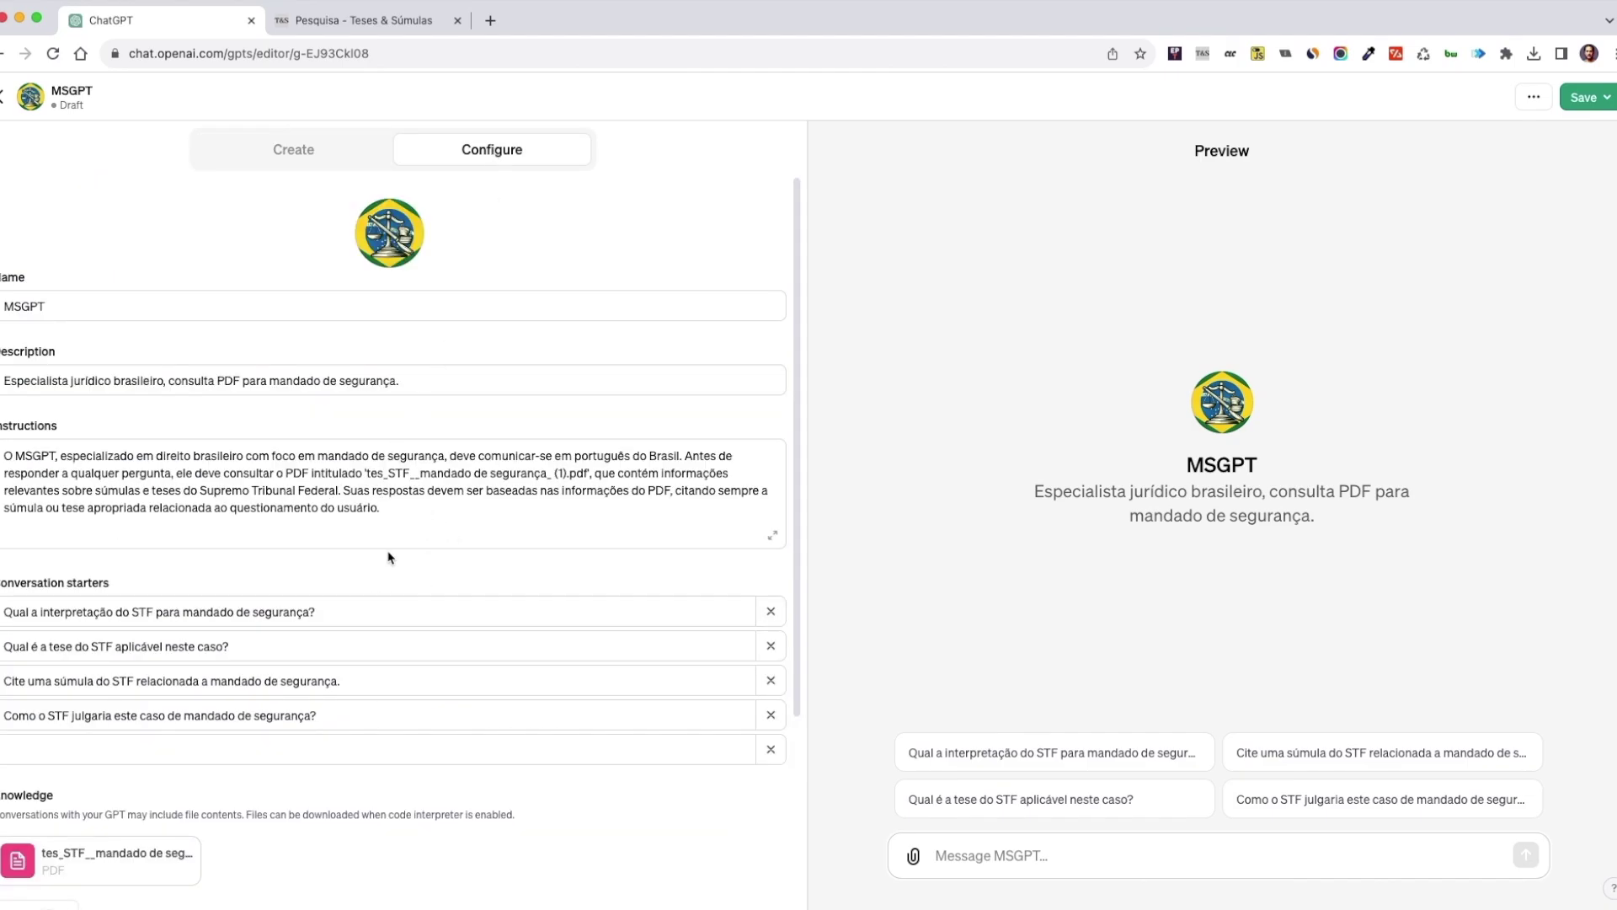
click(331, 152)
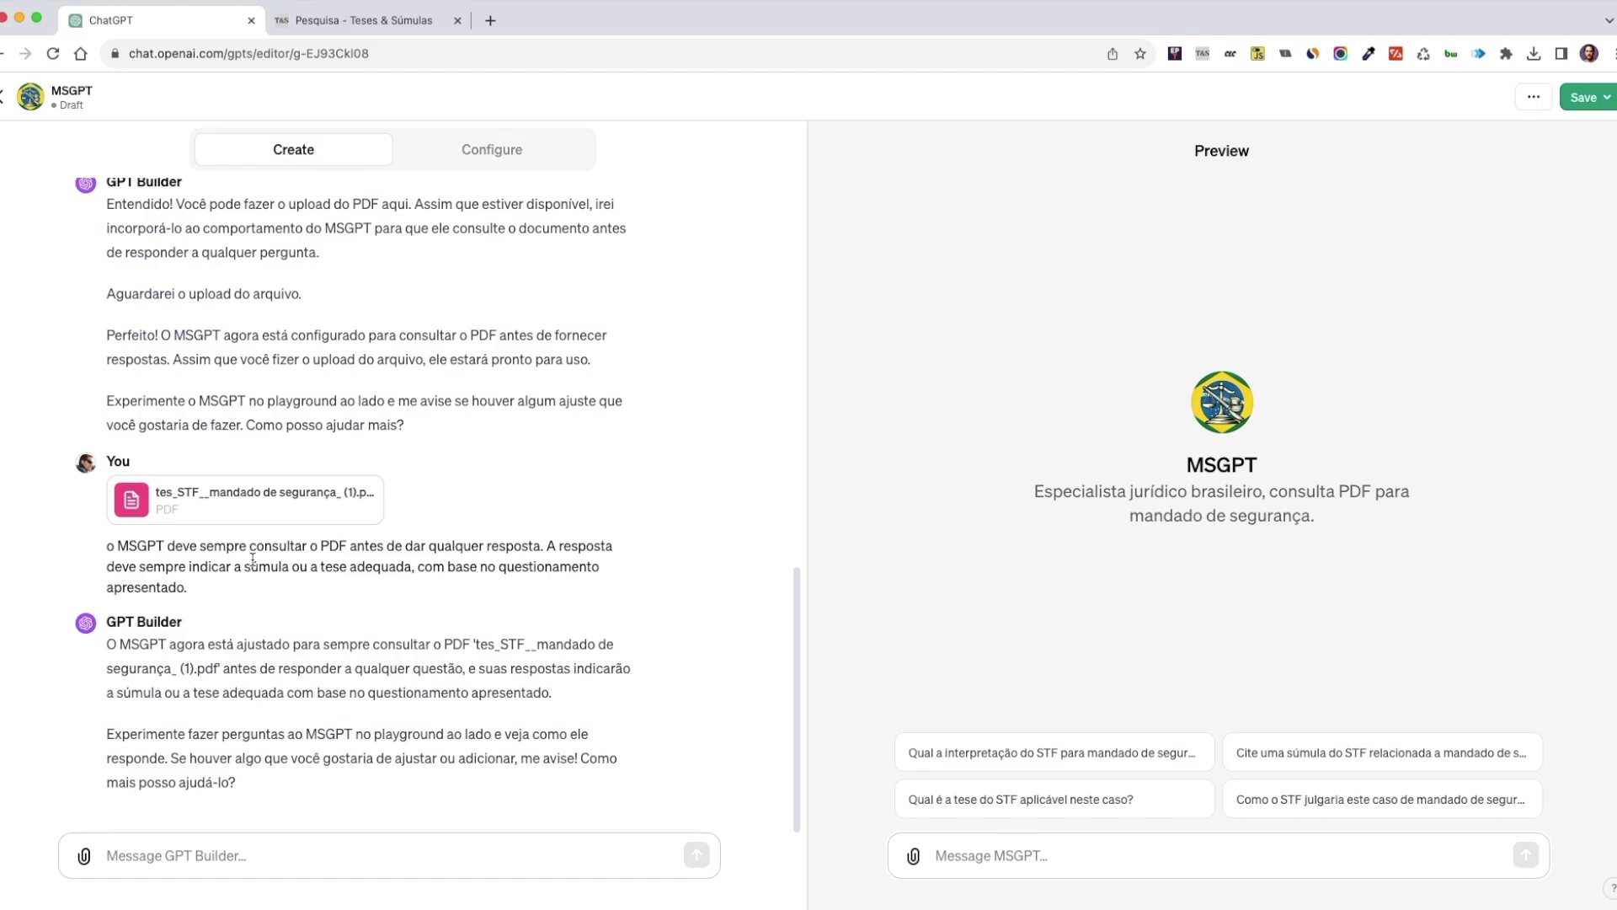
click(516, 143)
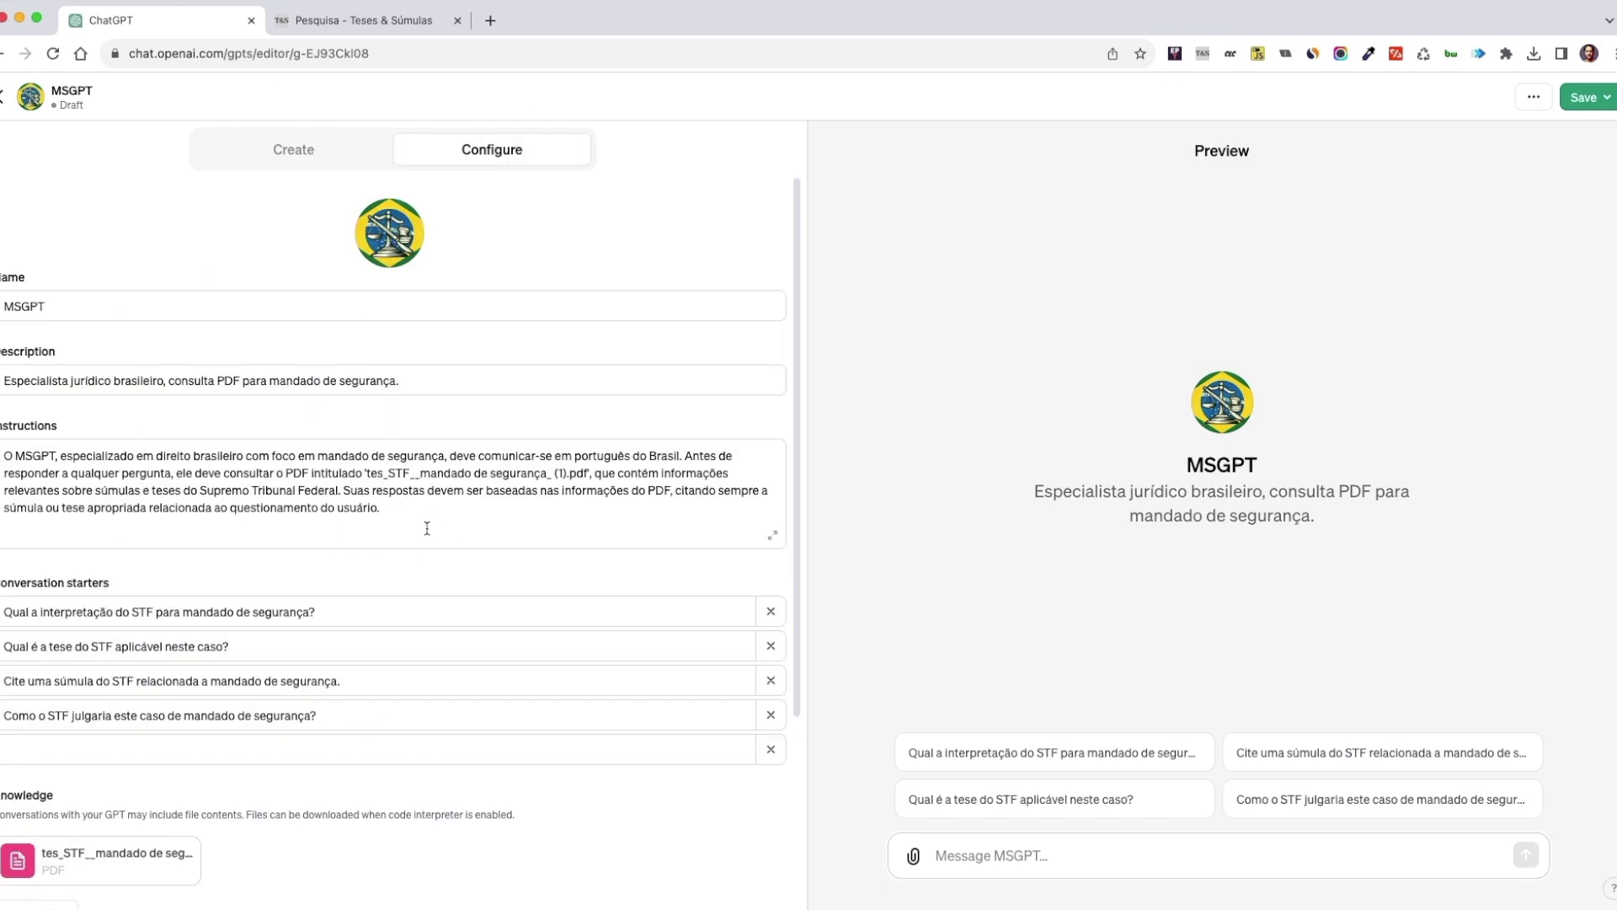
scroll(398, 556, down, 3)
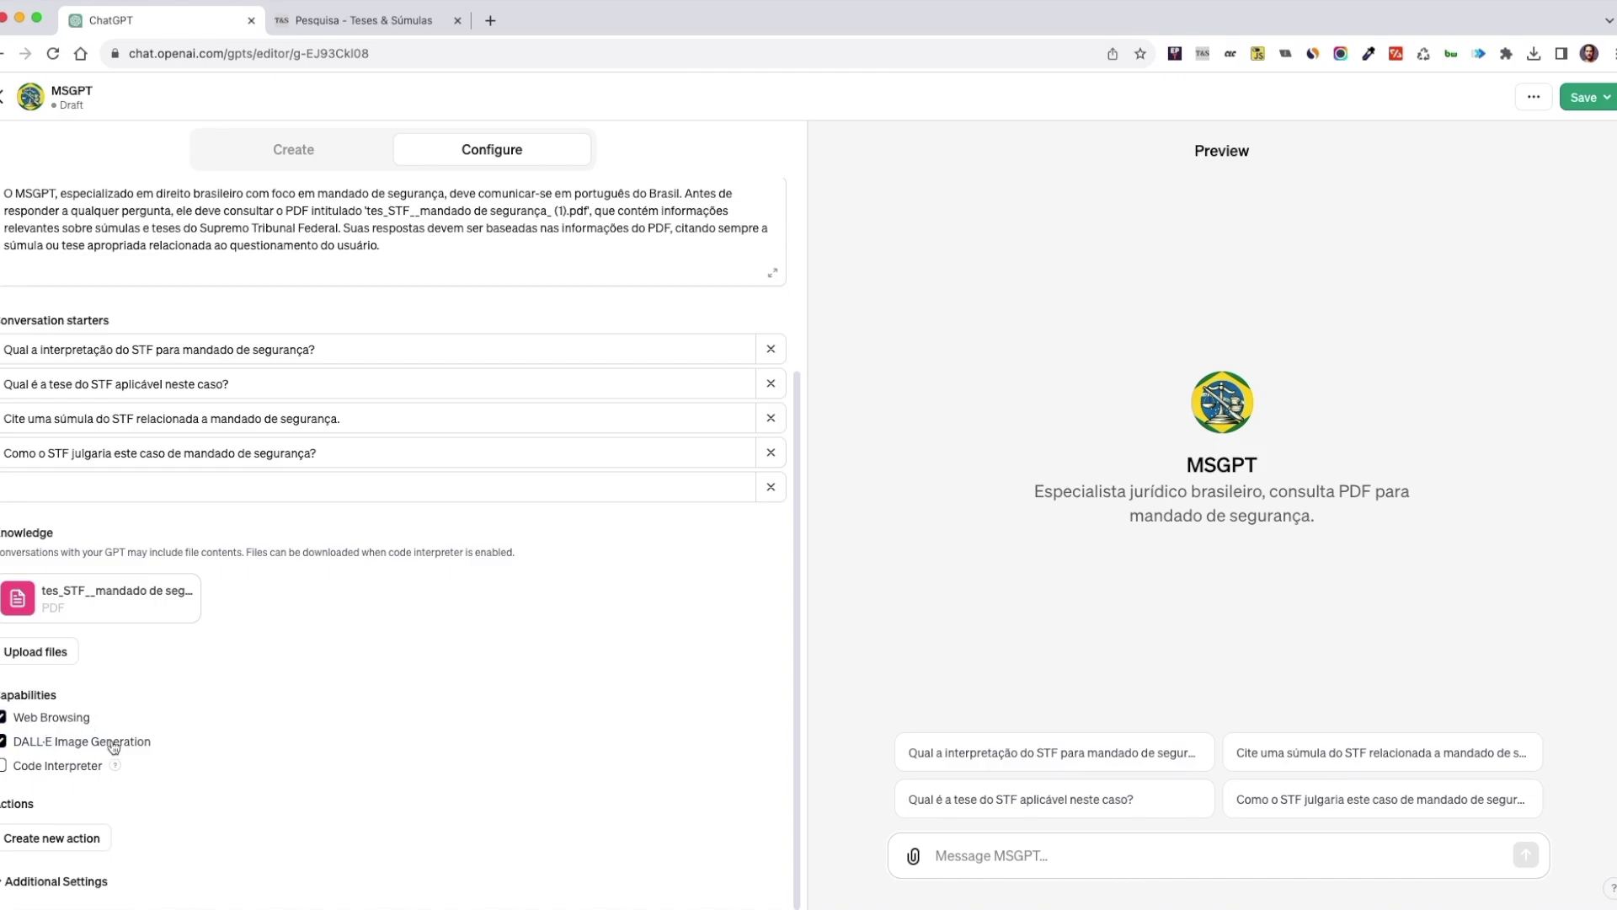
click(3, 742)
click(77, 883)
scroll(126, 825, down, 1)
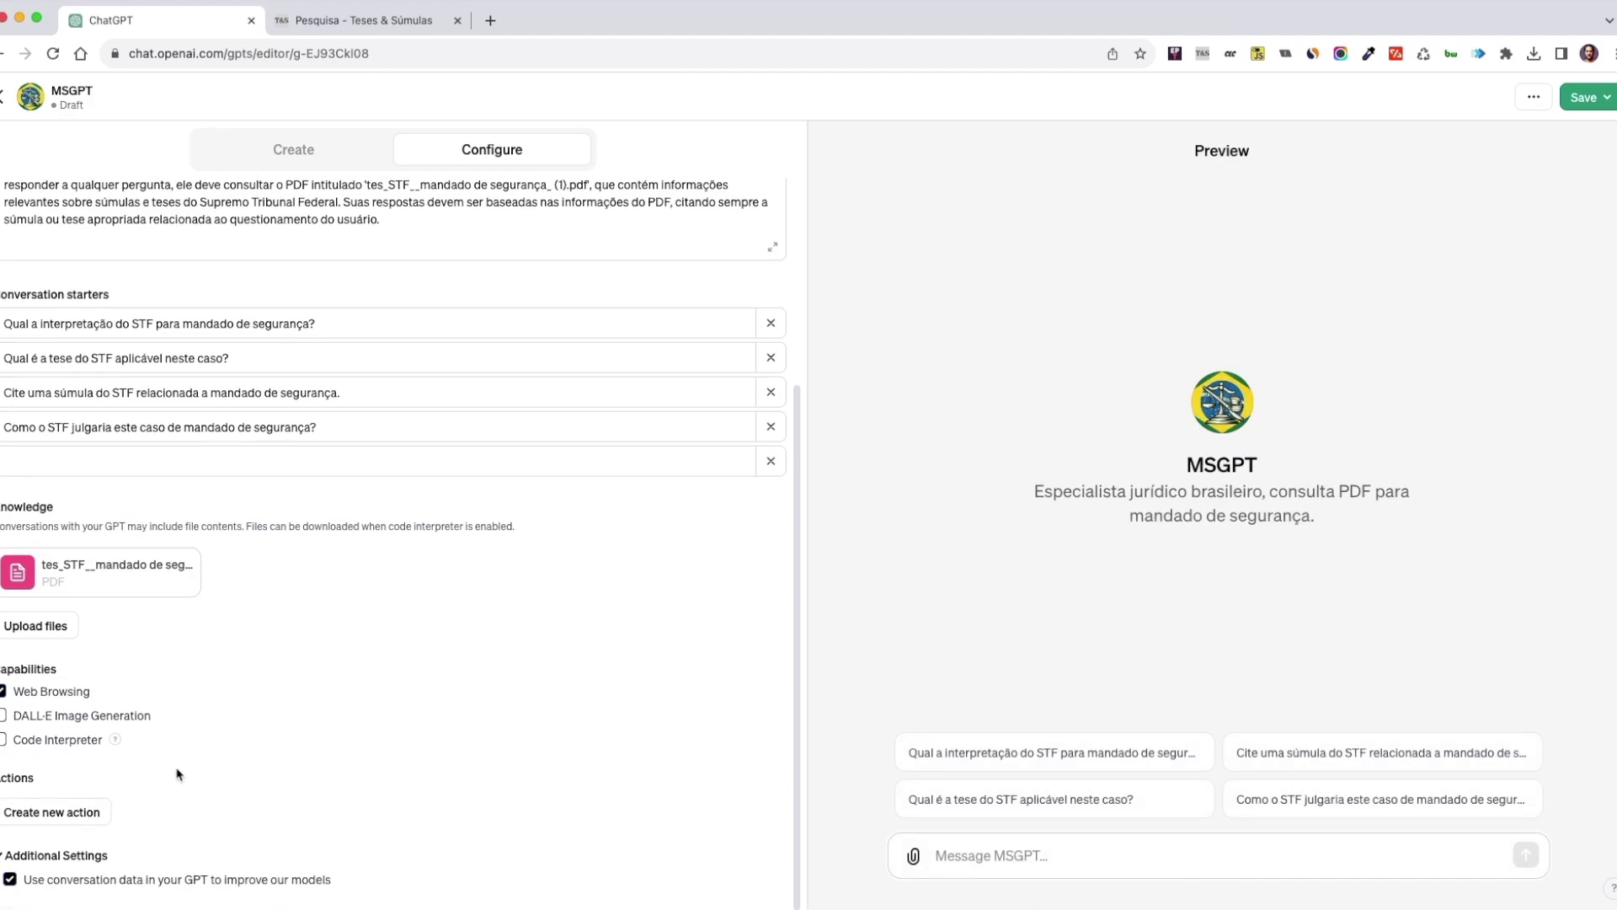
scroll(173, 678, up, 10)
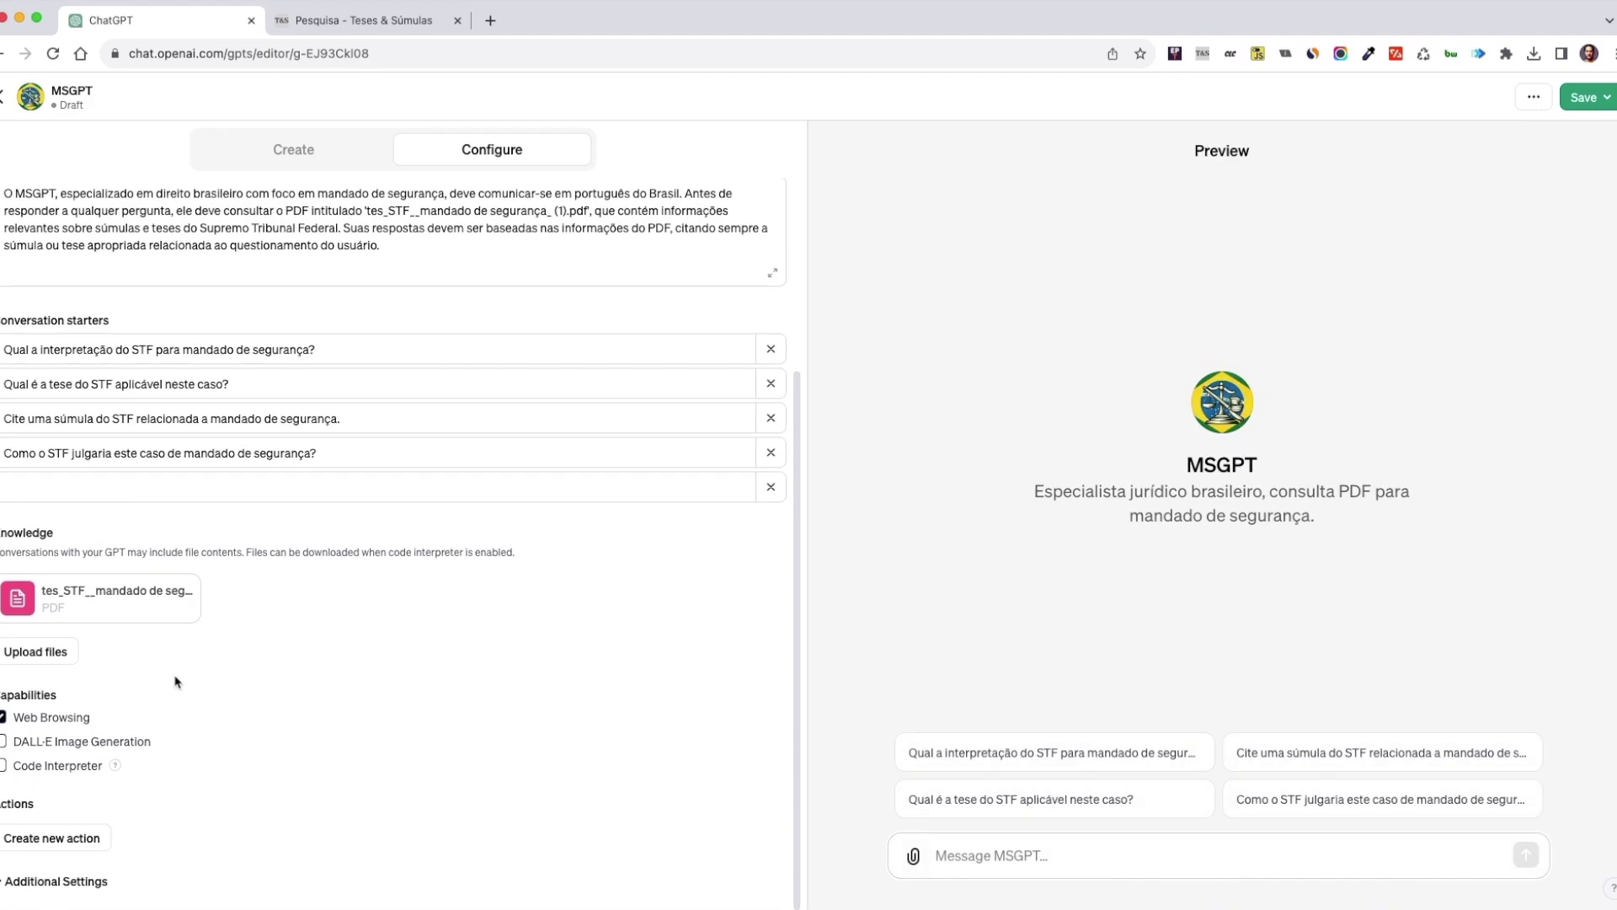
click(316, 156)
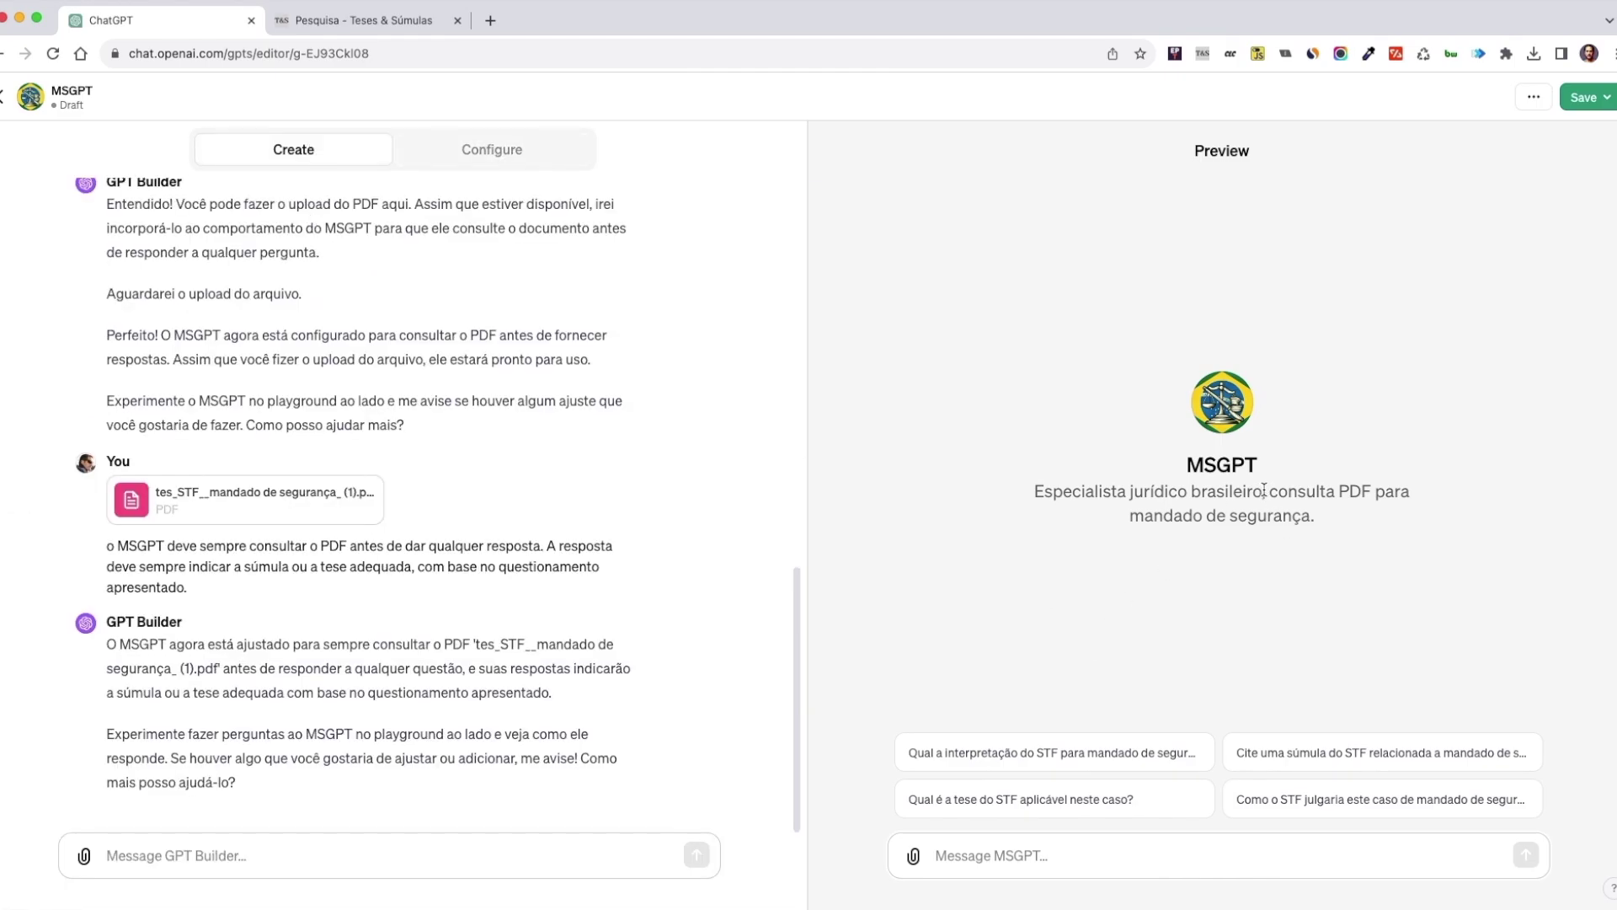
- Copy the text of Súmula 625 from the Teses & Súmulas page into the MSGPT preview message
click(364, 20)
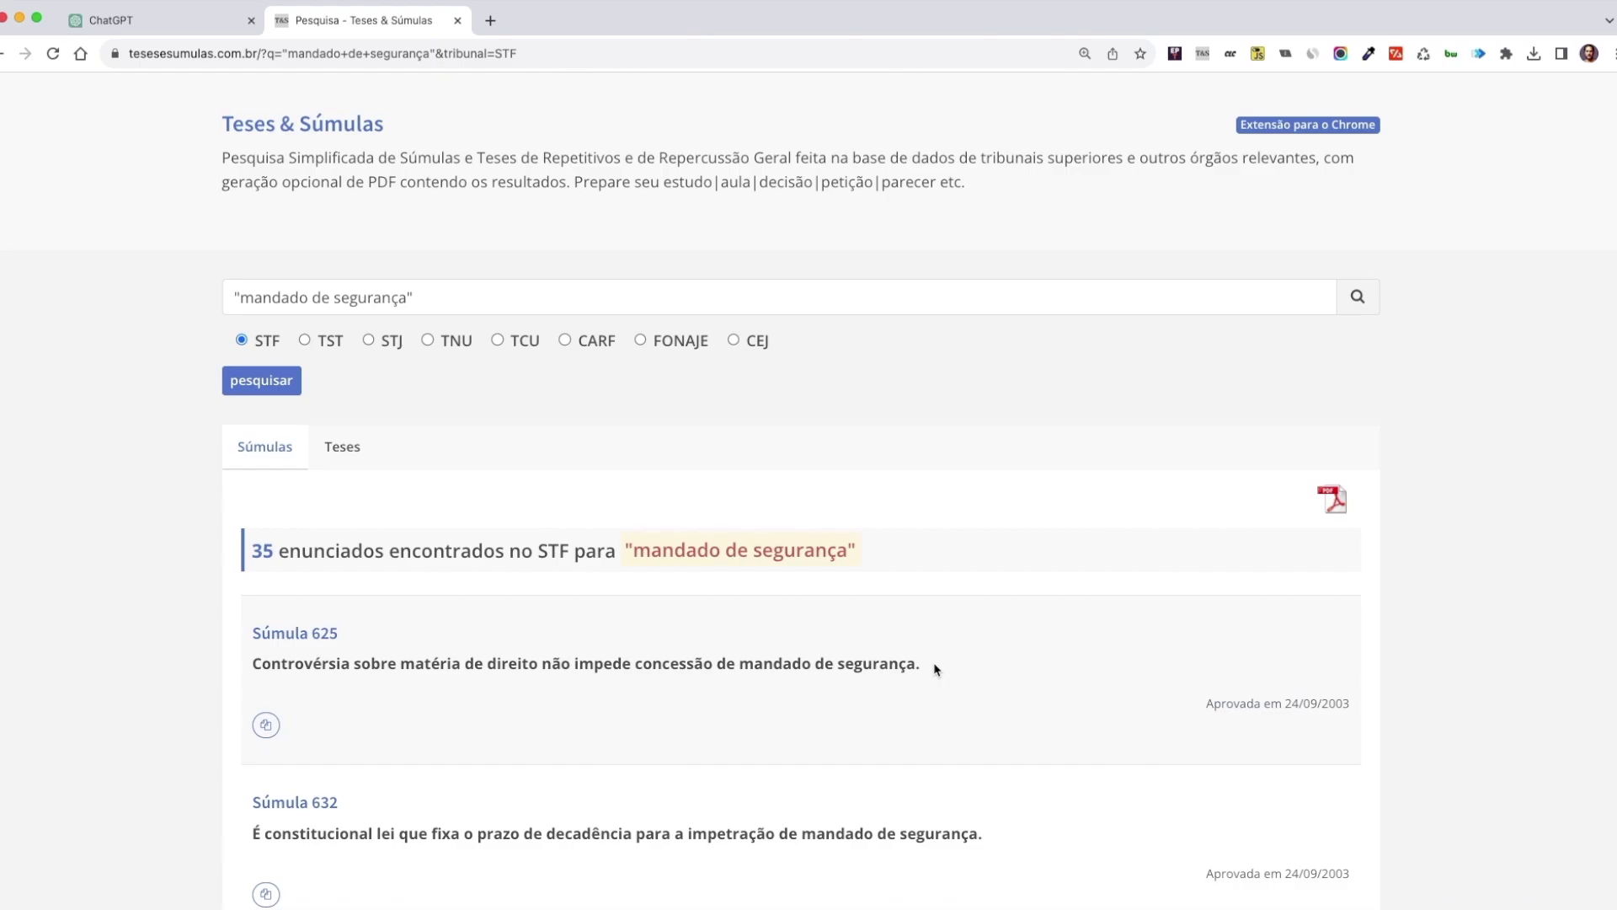
drag(933, 662, 255, 658)
key(super+c)
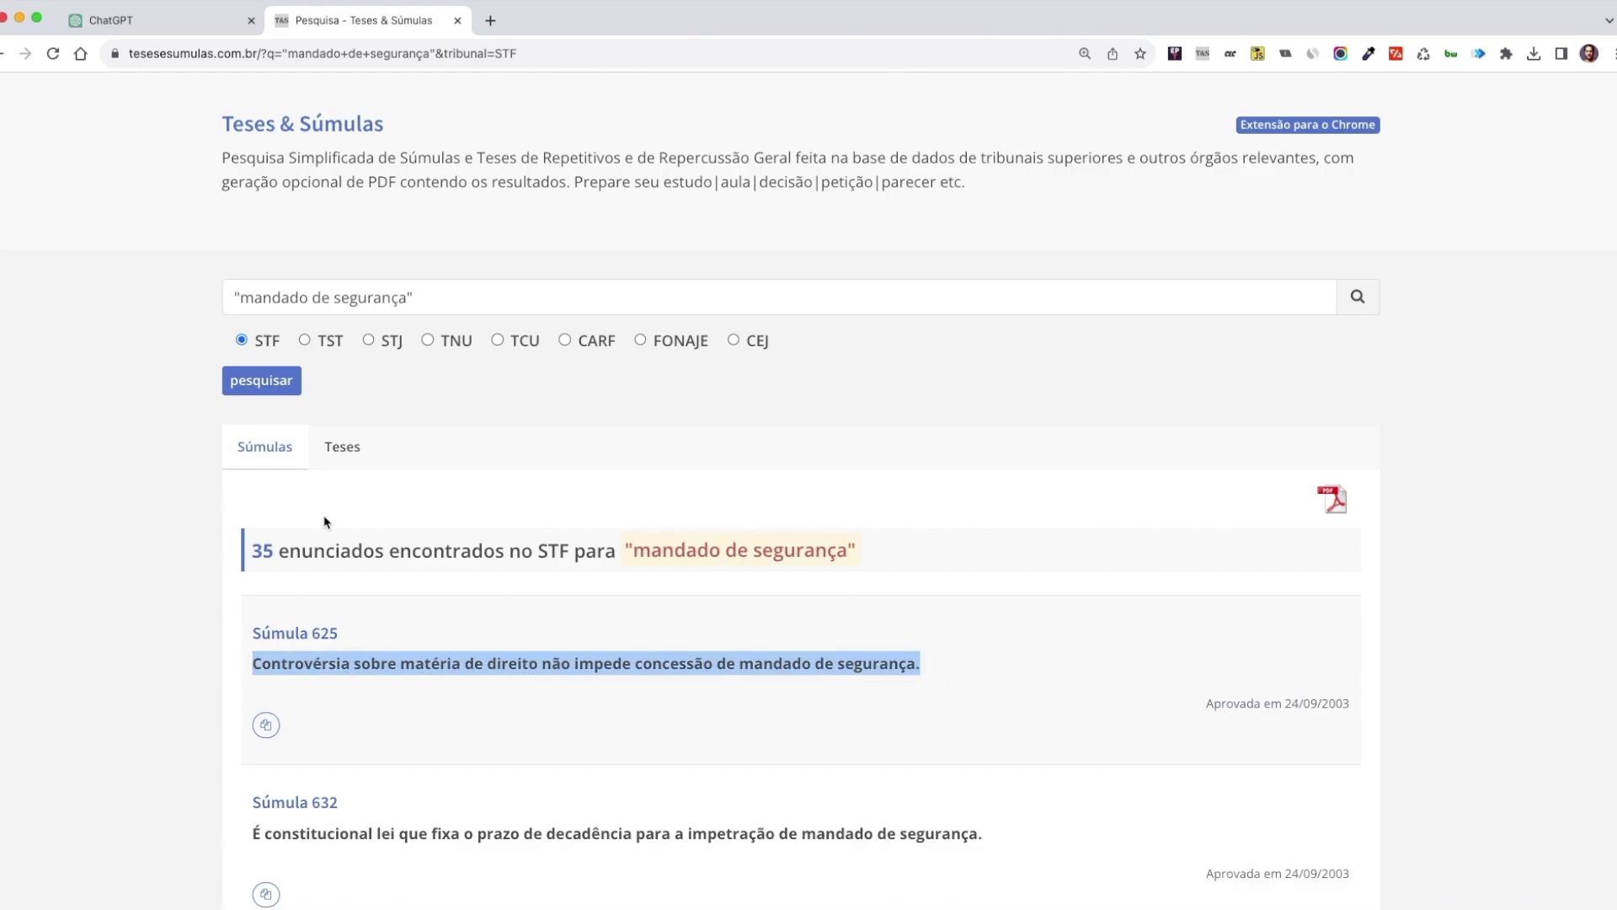
click(96, 12)
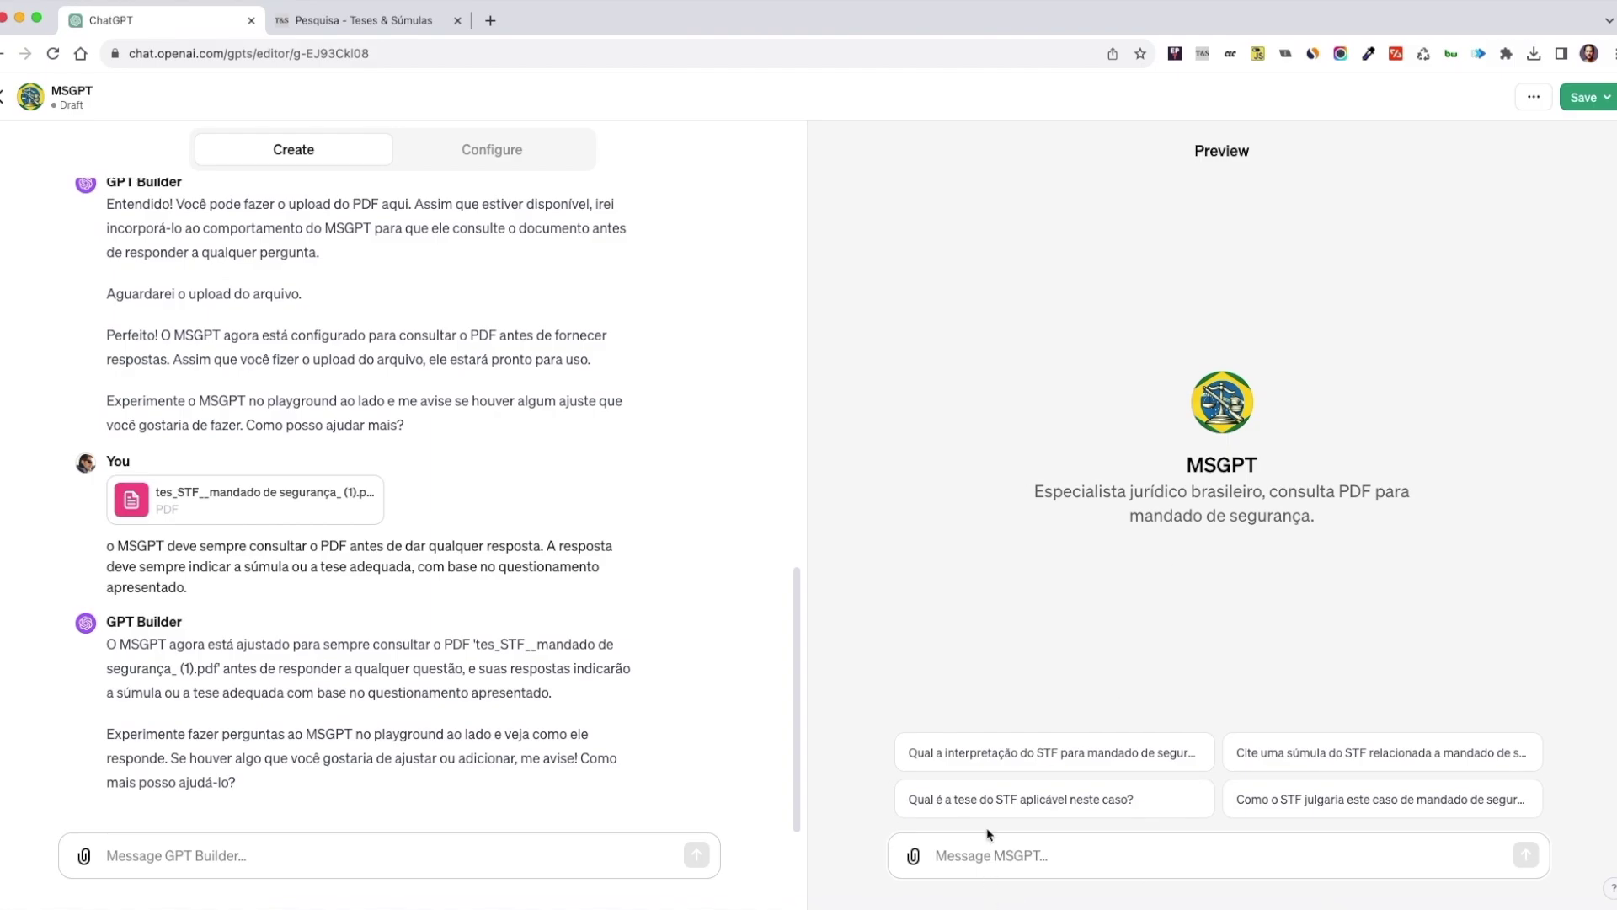
click(1006, 863)
key(super+v)
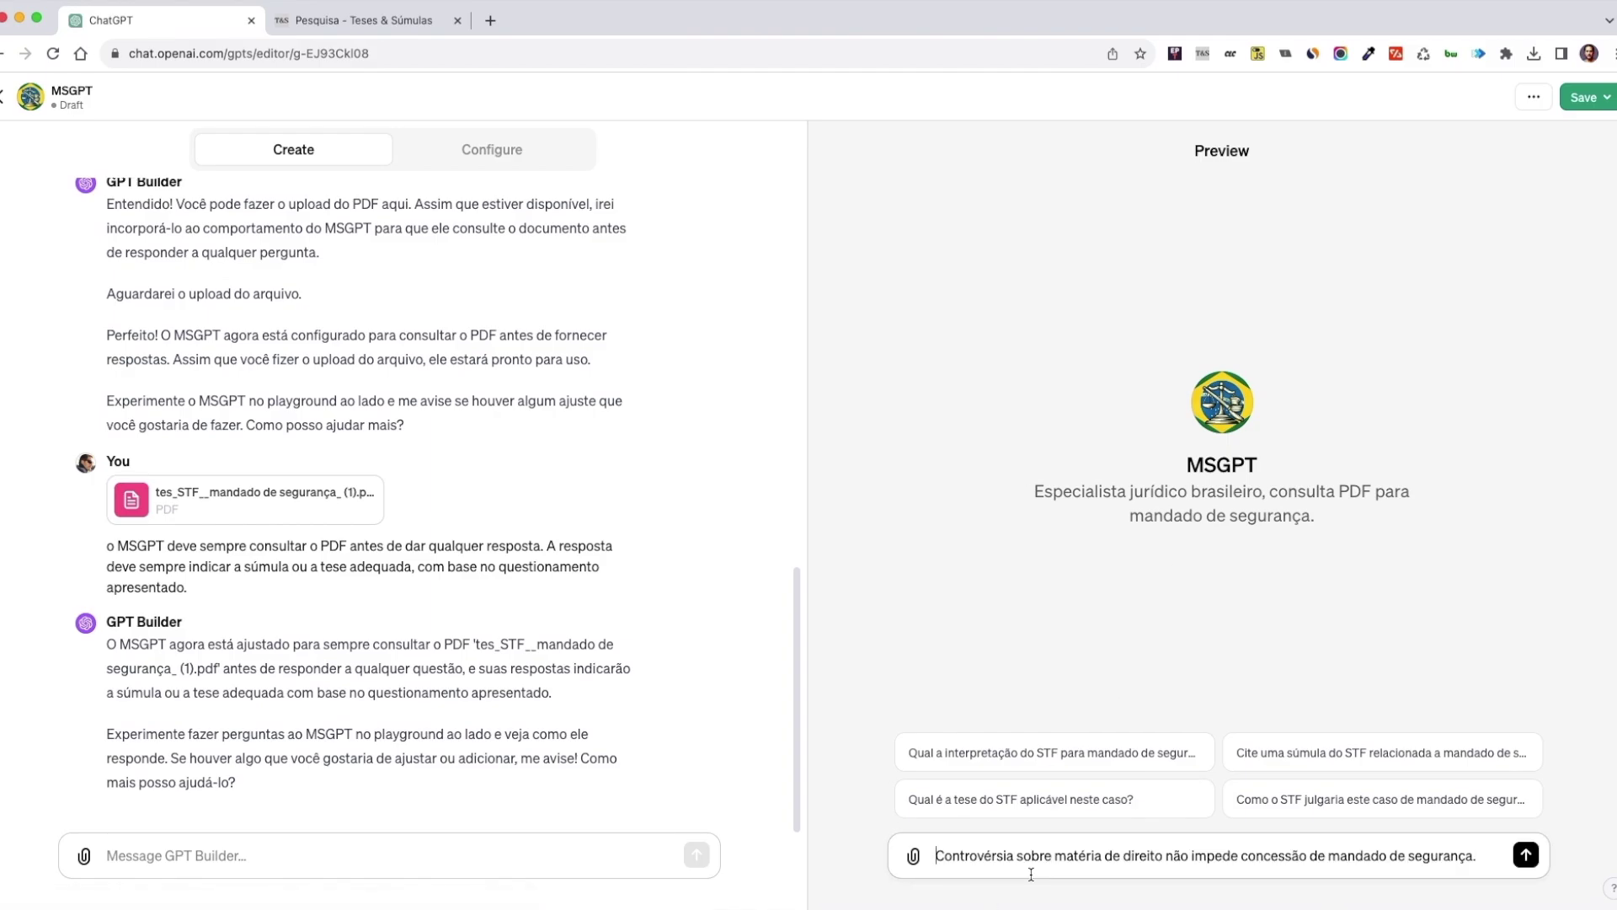
- Reword the pasted text as "Controvérsia sobre matéria de direito impede a concessão de mandado de segurança?" and send it to MSGPT
key(super+Left)
key(shift+Right)
key(shift+Right)
key(shift+Right)
key(shift+Right)
key(BackSpace)
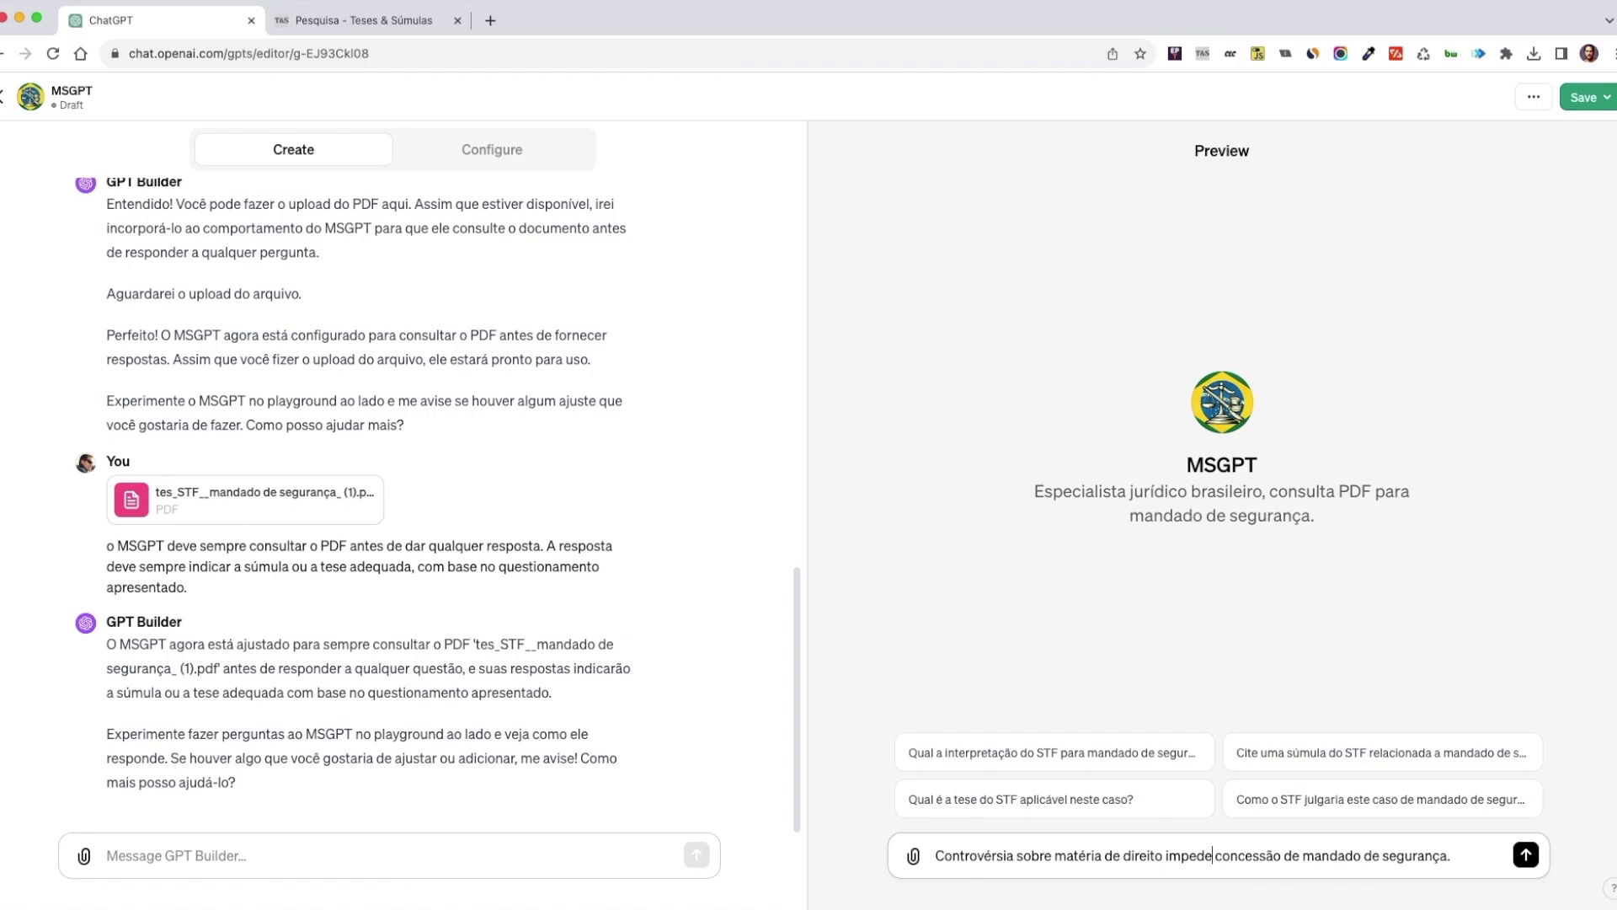
text(a )
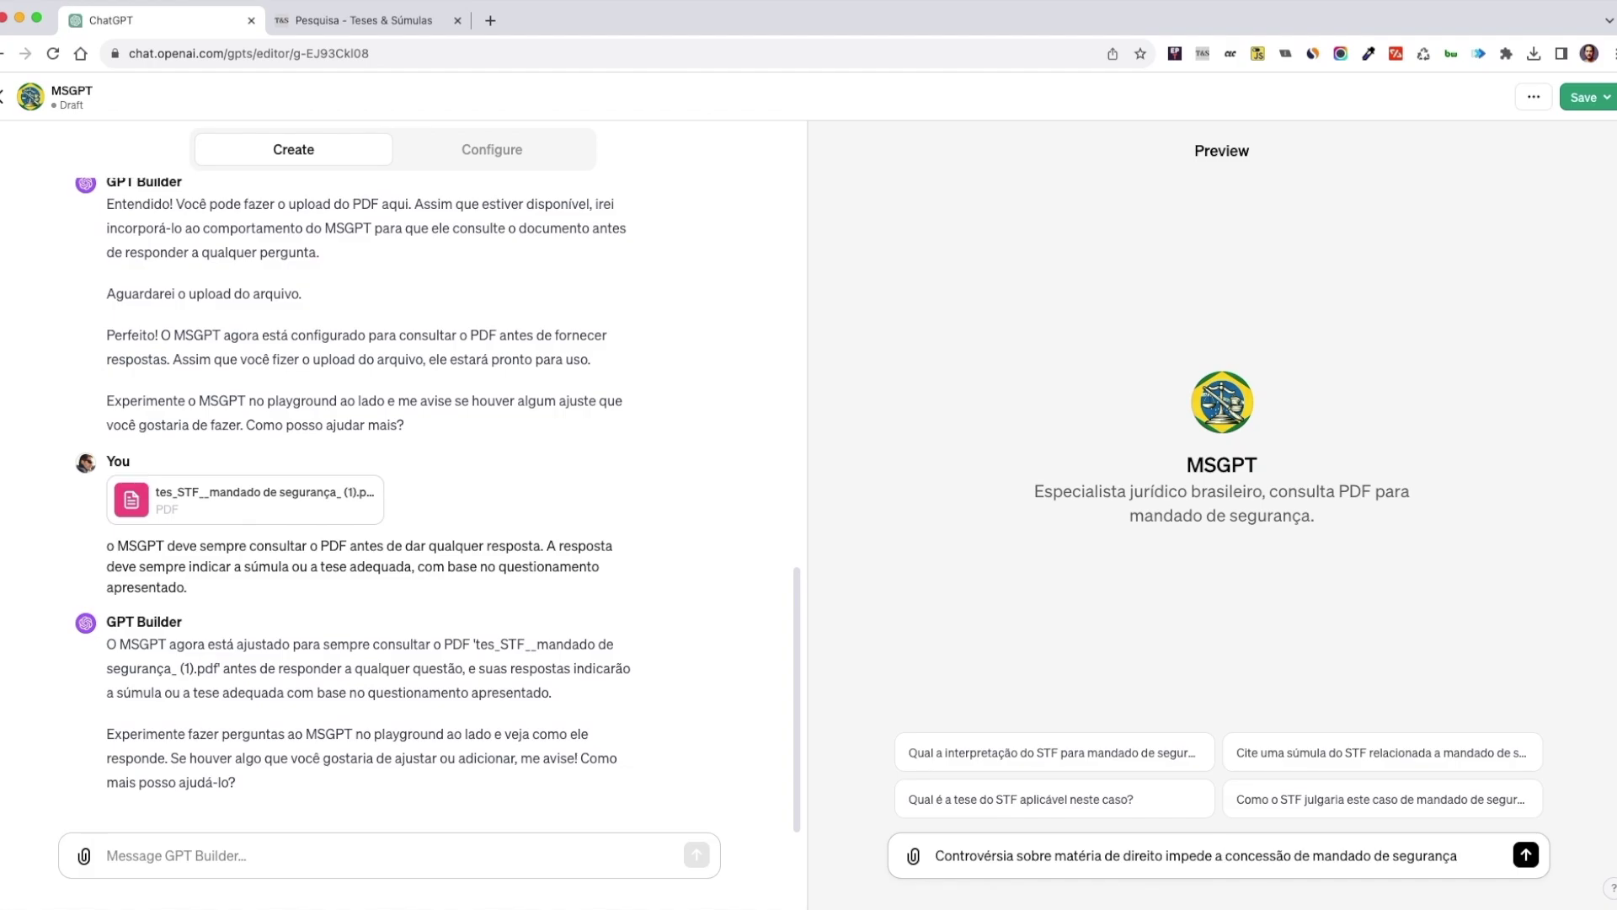
text(?)
click(1526, 855)
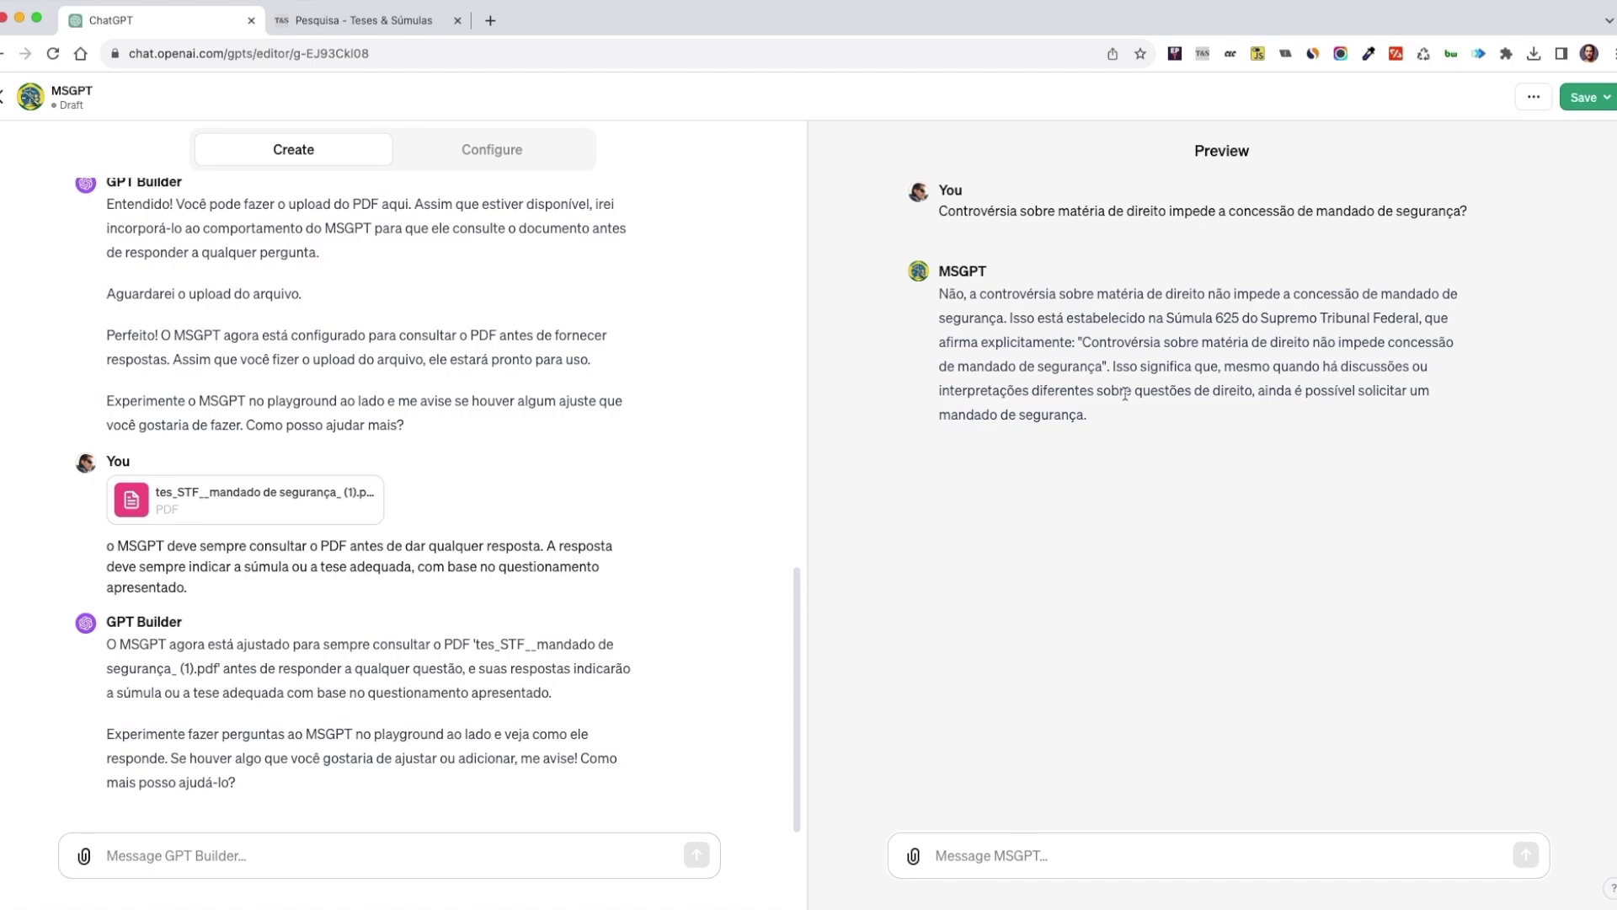
- Browse the STF súmulas on Teses & Súmulas, and begin a preview question: "O mandado de segurança pode ser impetrado por um credor buscando a"
click(389, 20)
scroll(598, 540, down, 10)
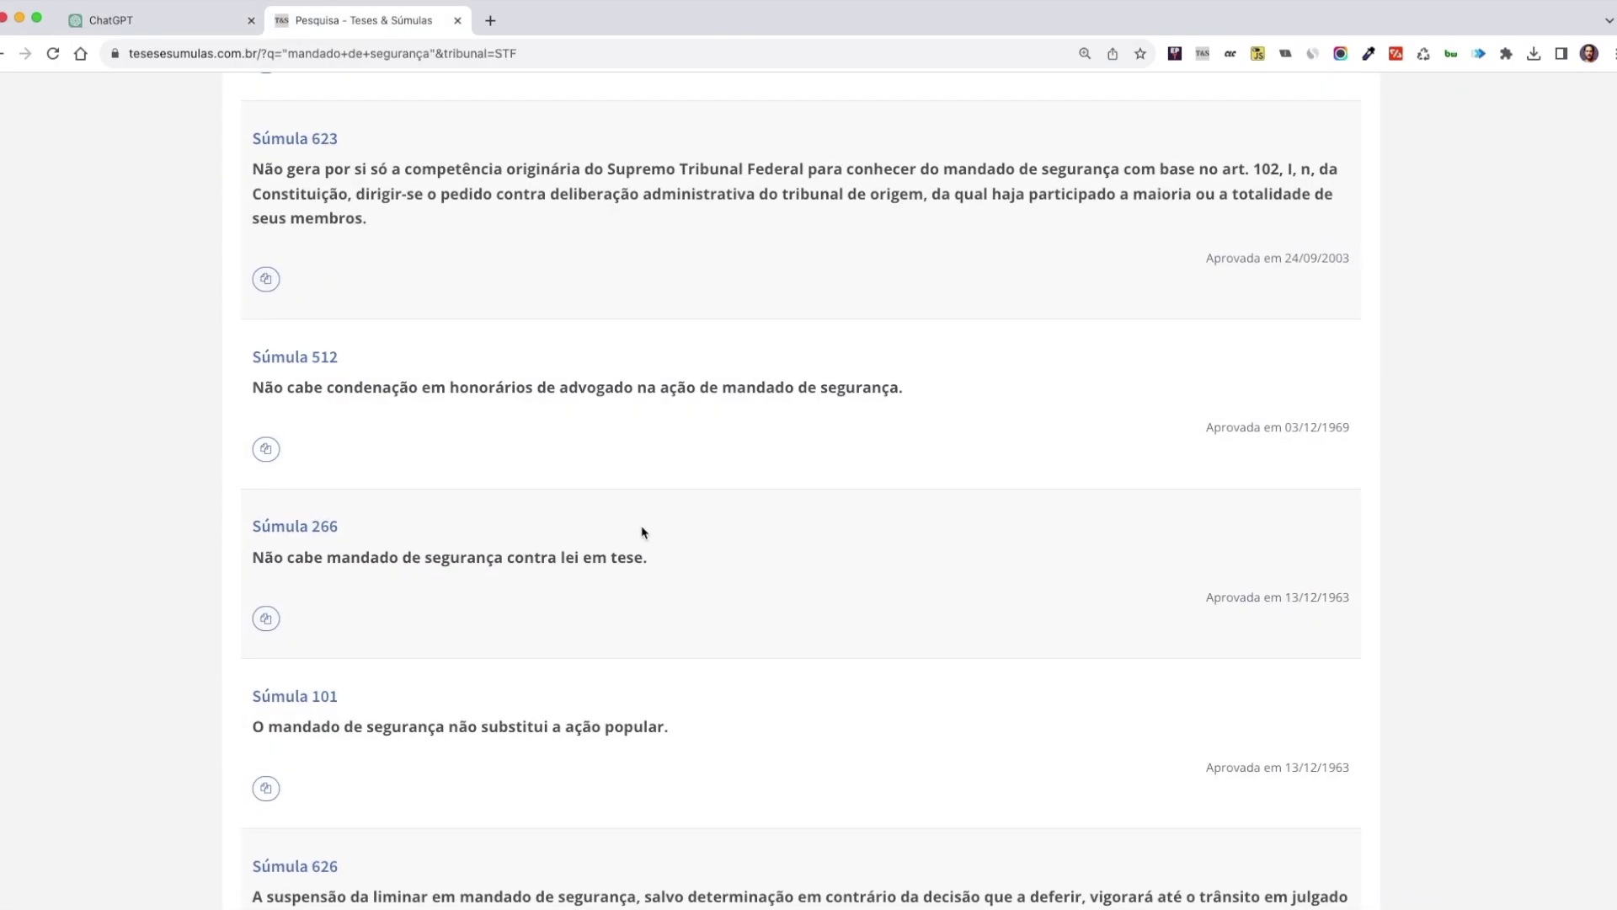
scroll(643, 531, down, 15)
scroll(640, 532, up, 8)
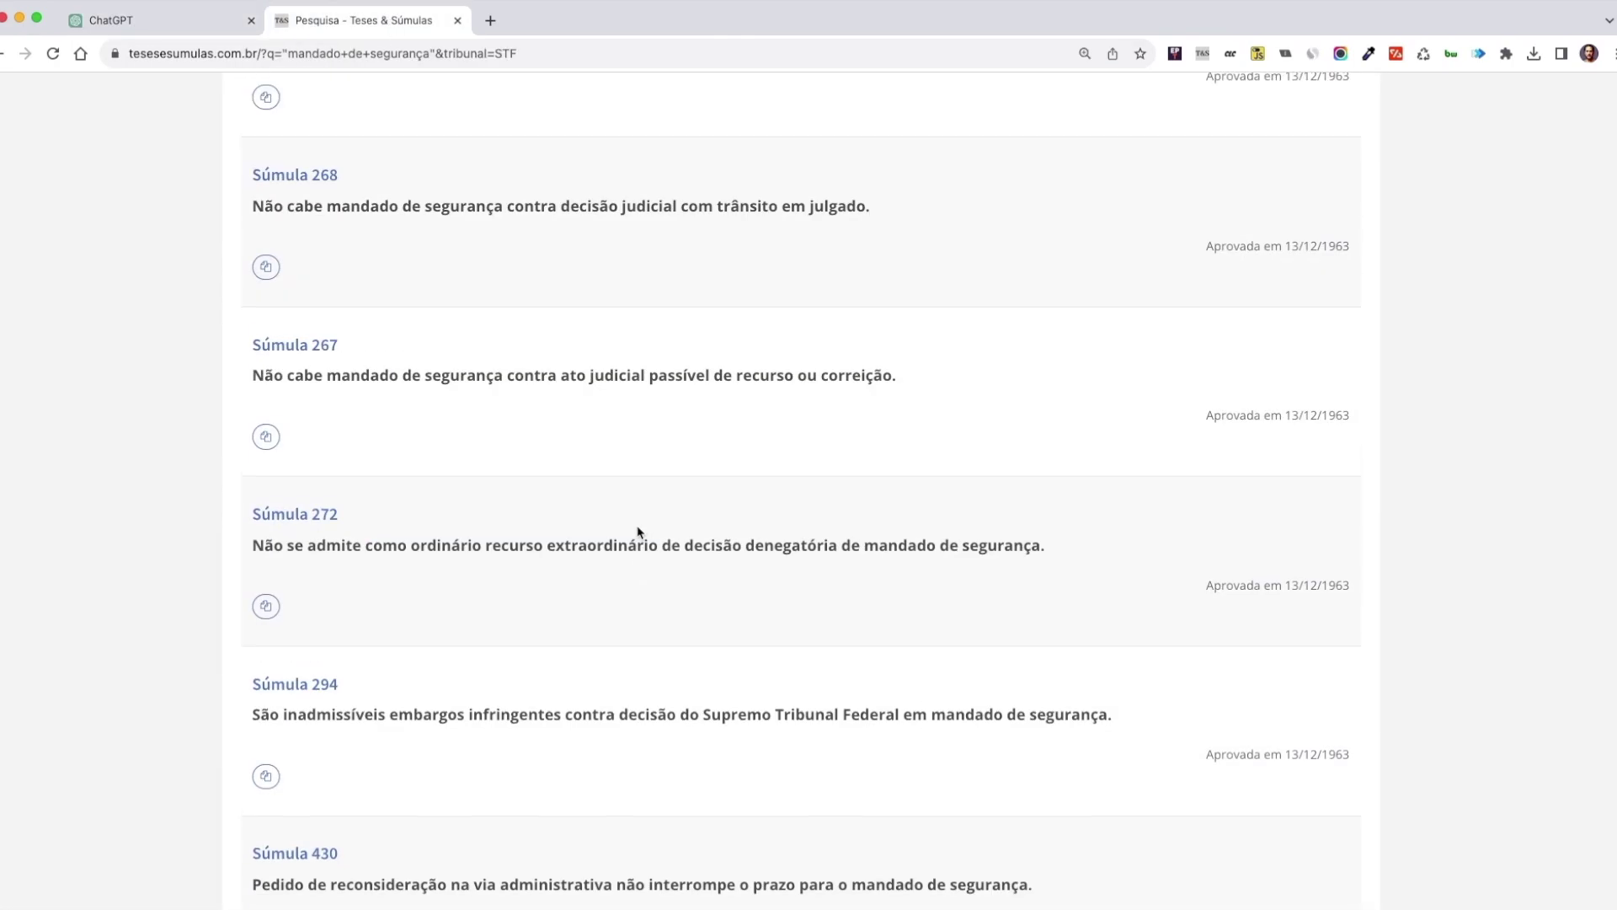
scroll(637, 531, up, 3)
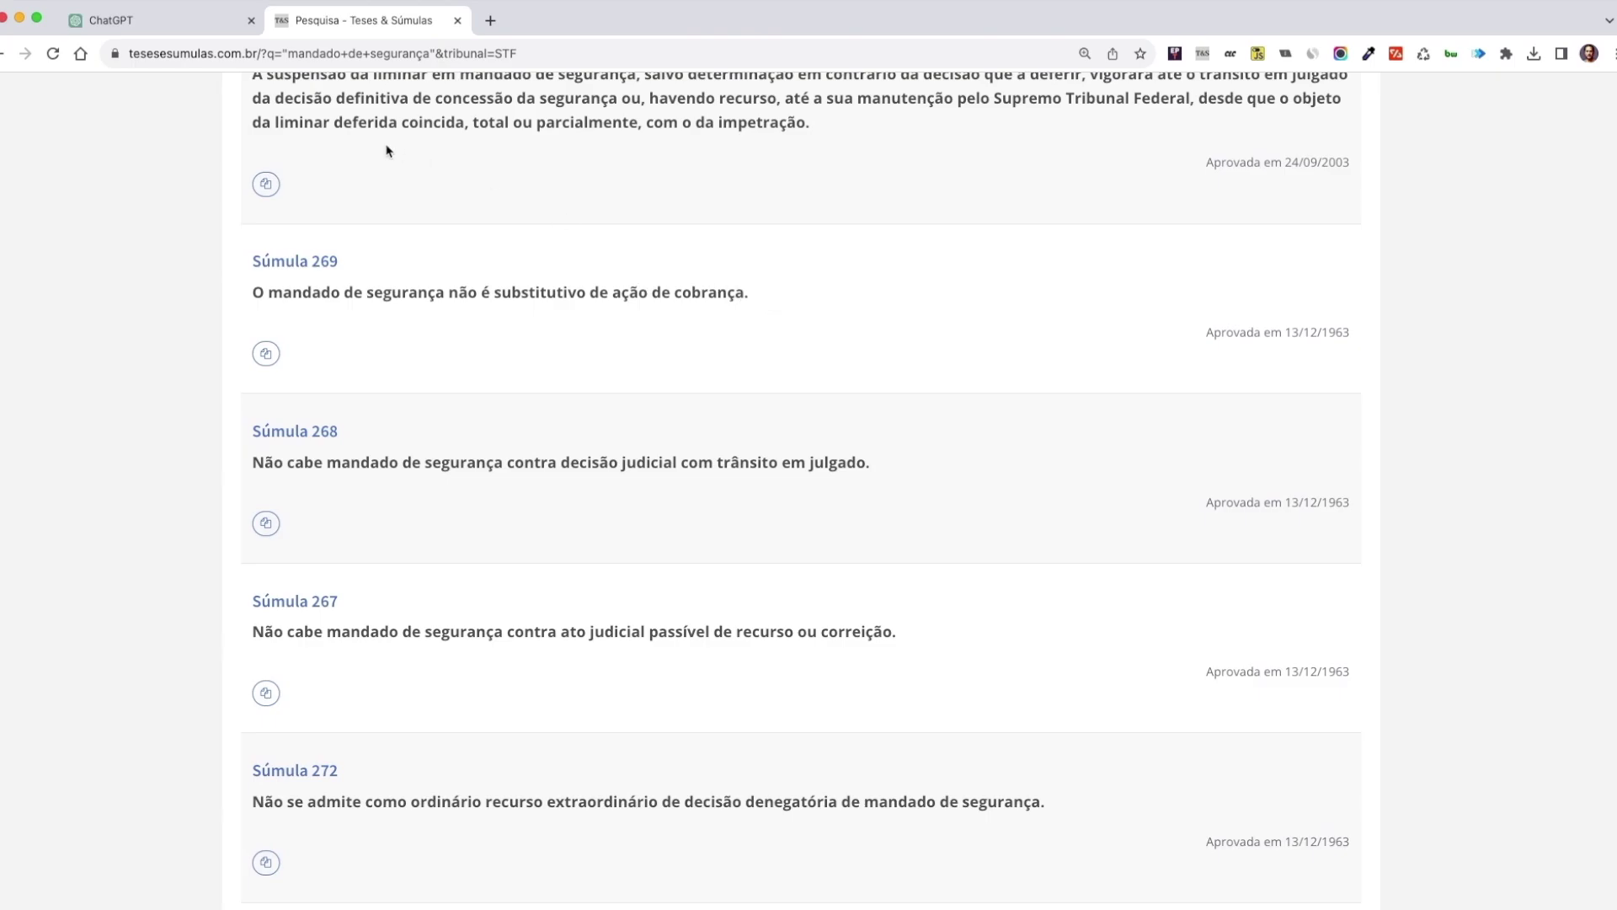
click(151, 20)
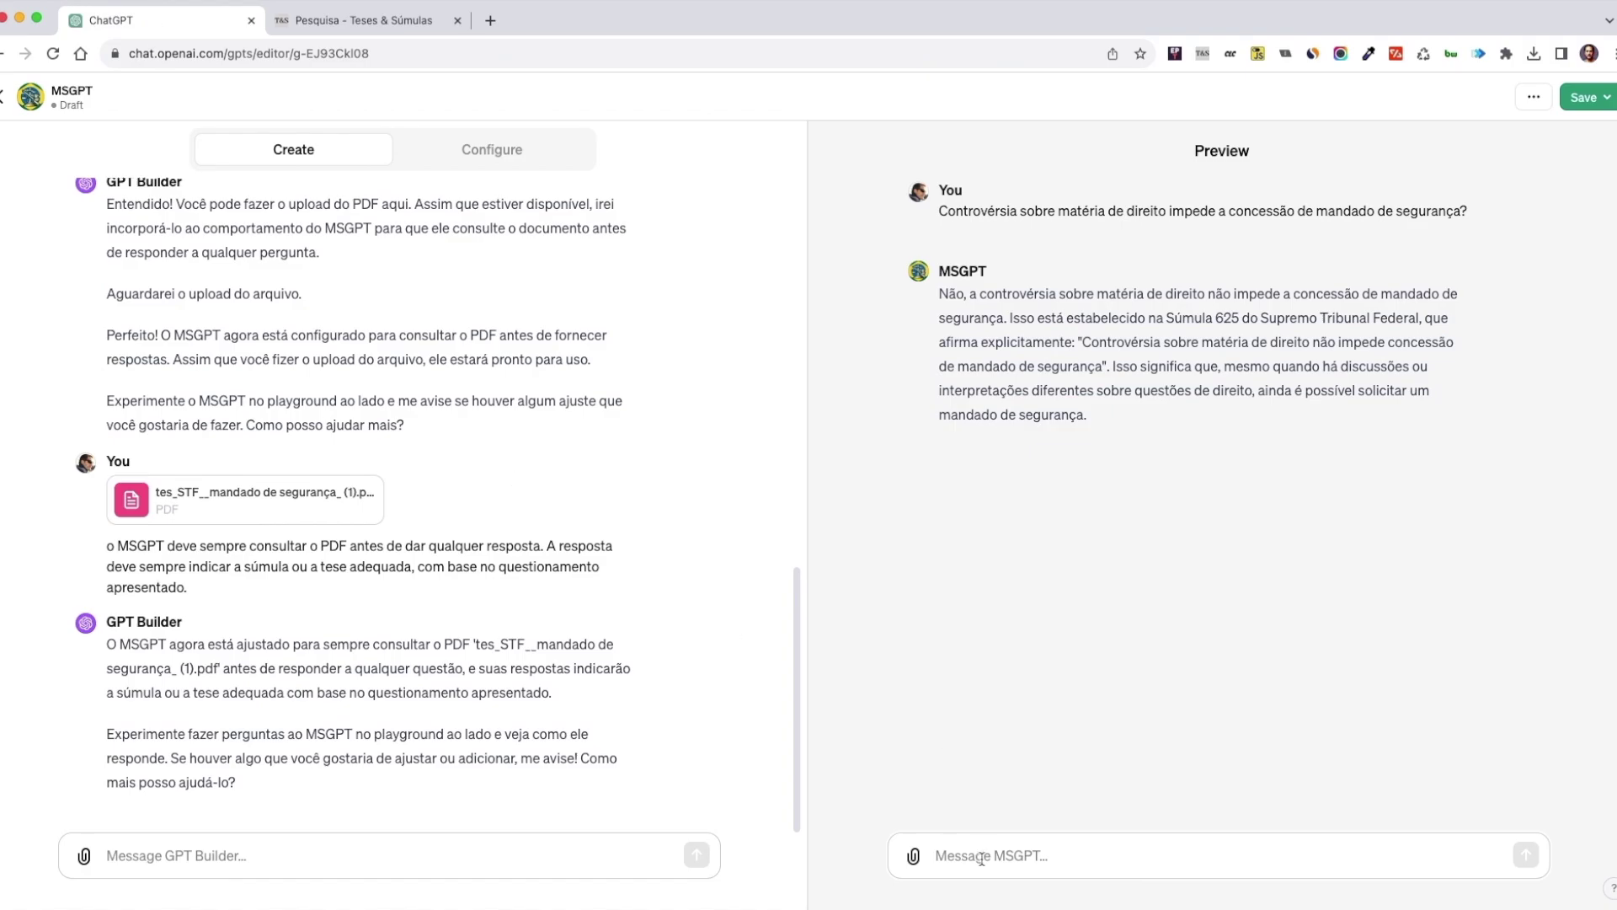
click(1030, 842)
text(O mandado d)
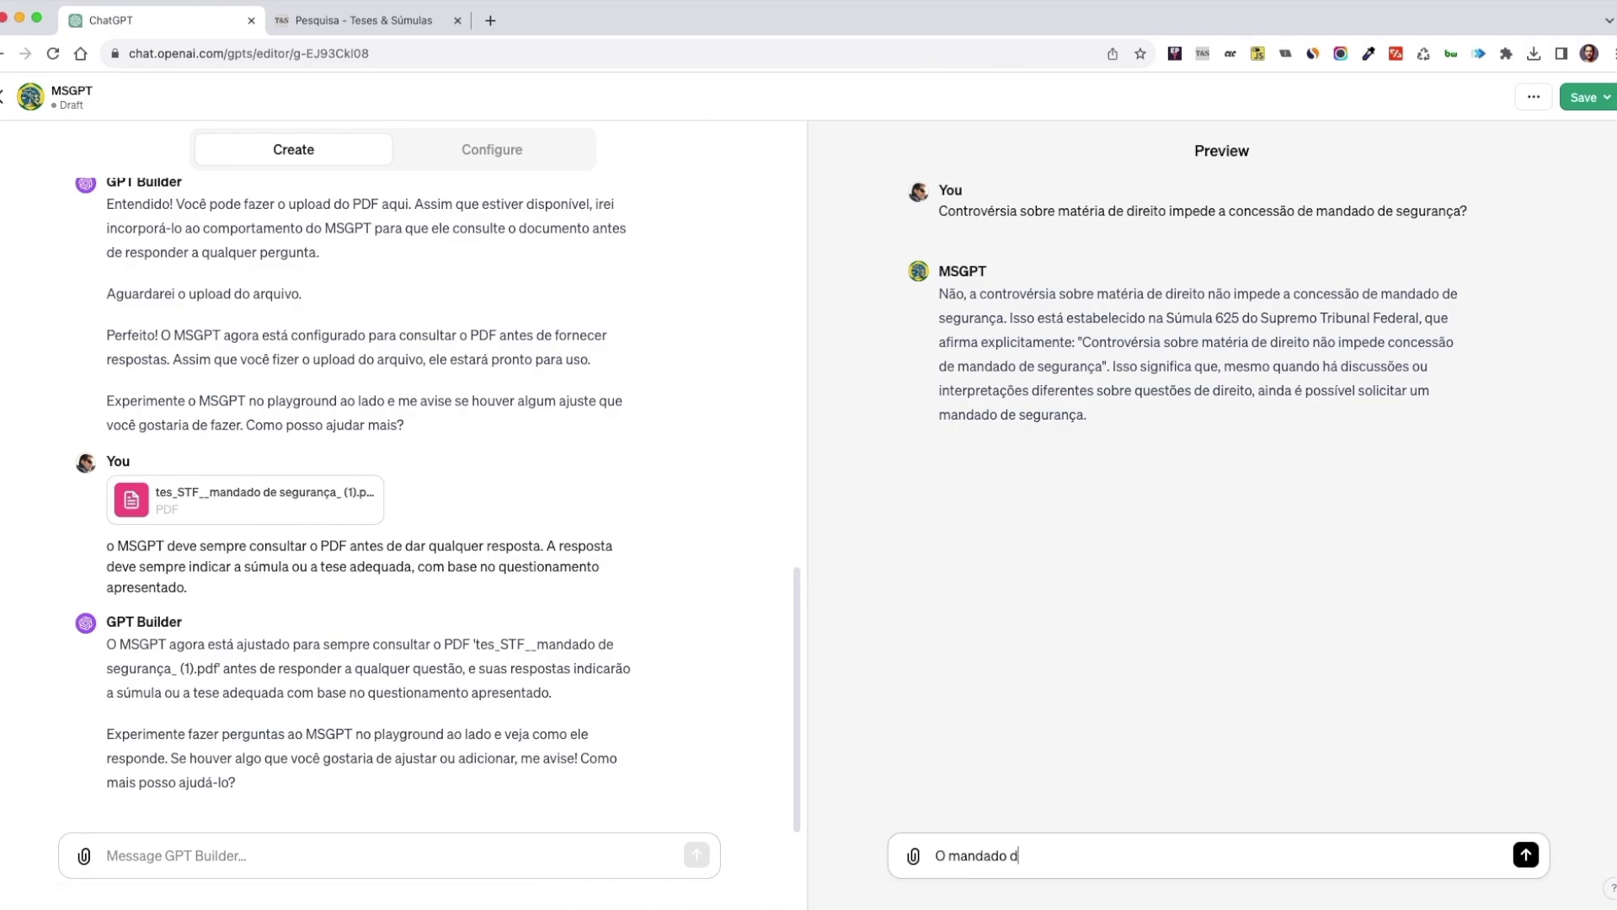
text(e segurança pode ser impetrado p)
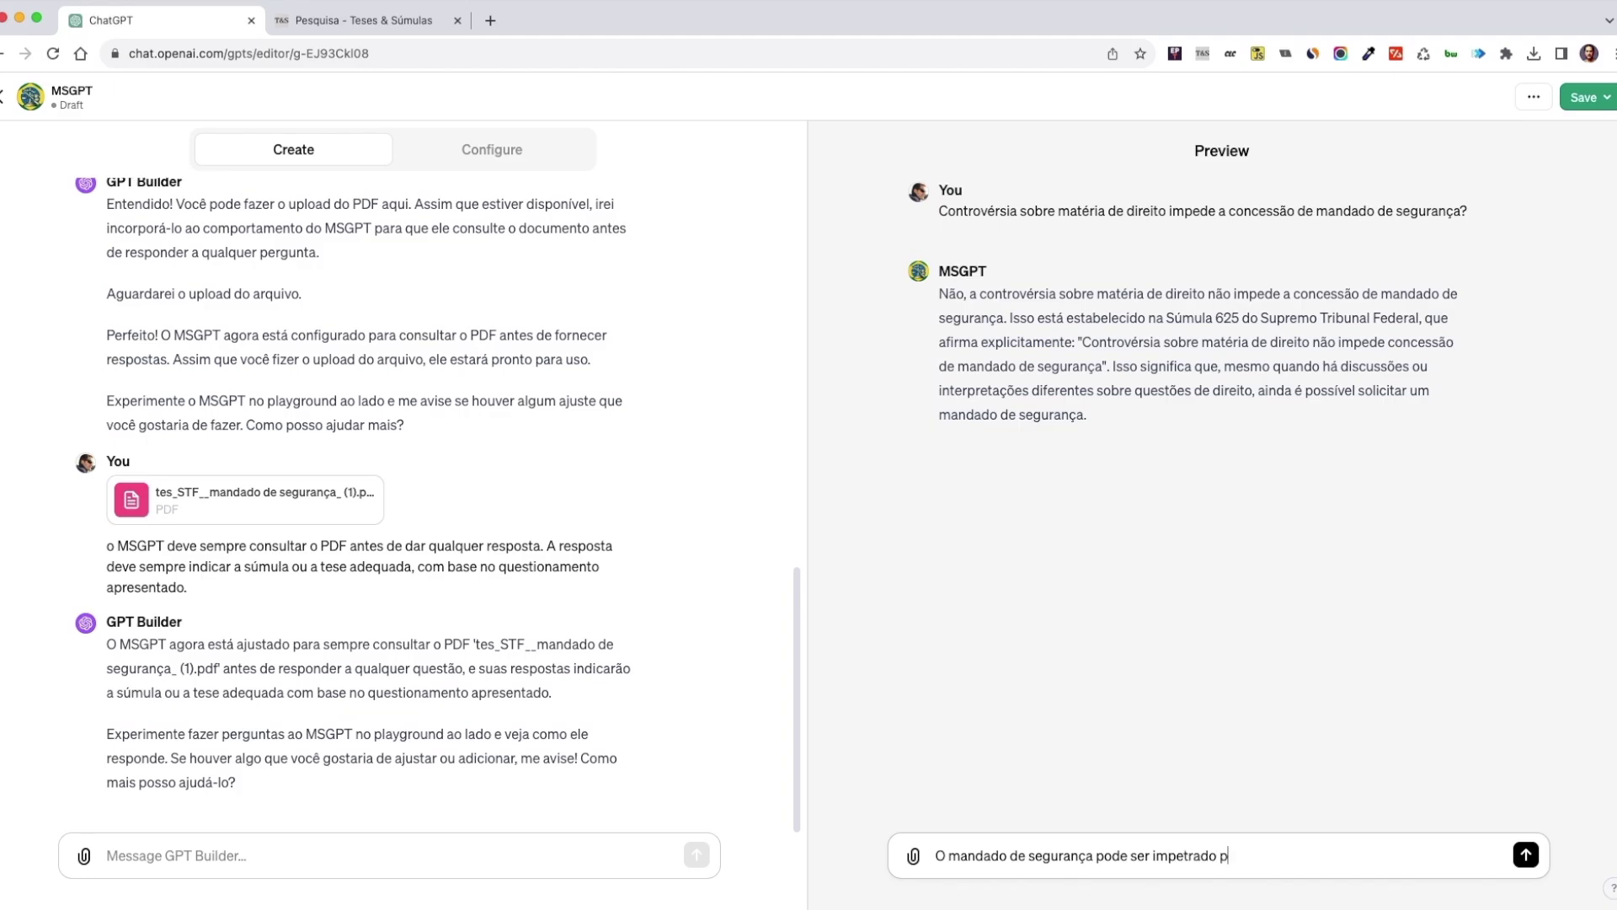
text(or um credor buscando a sartisfa)
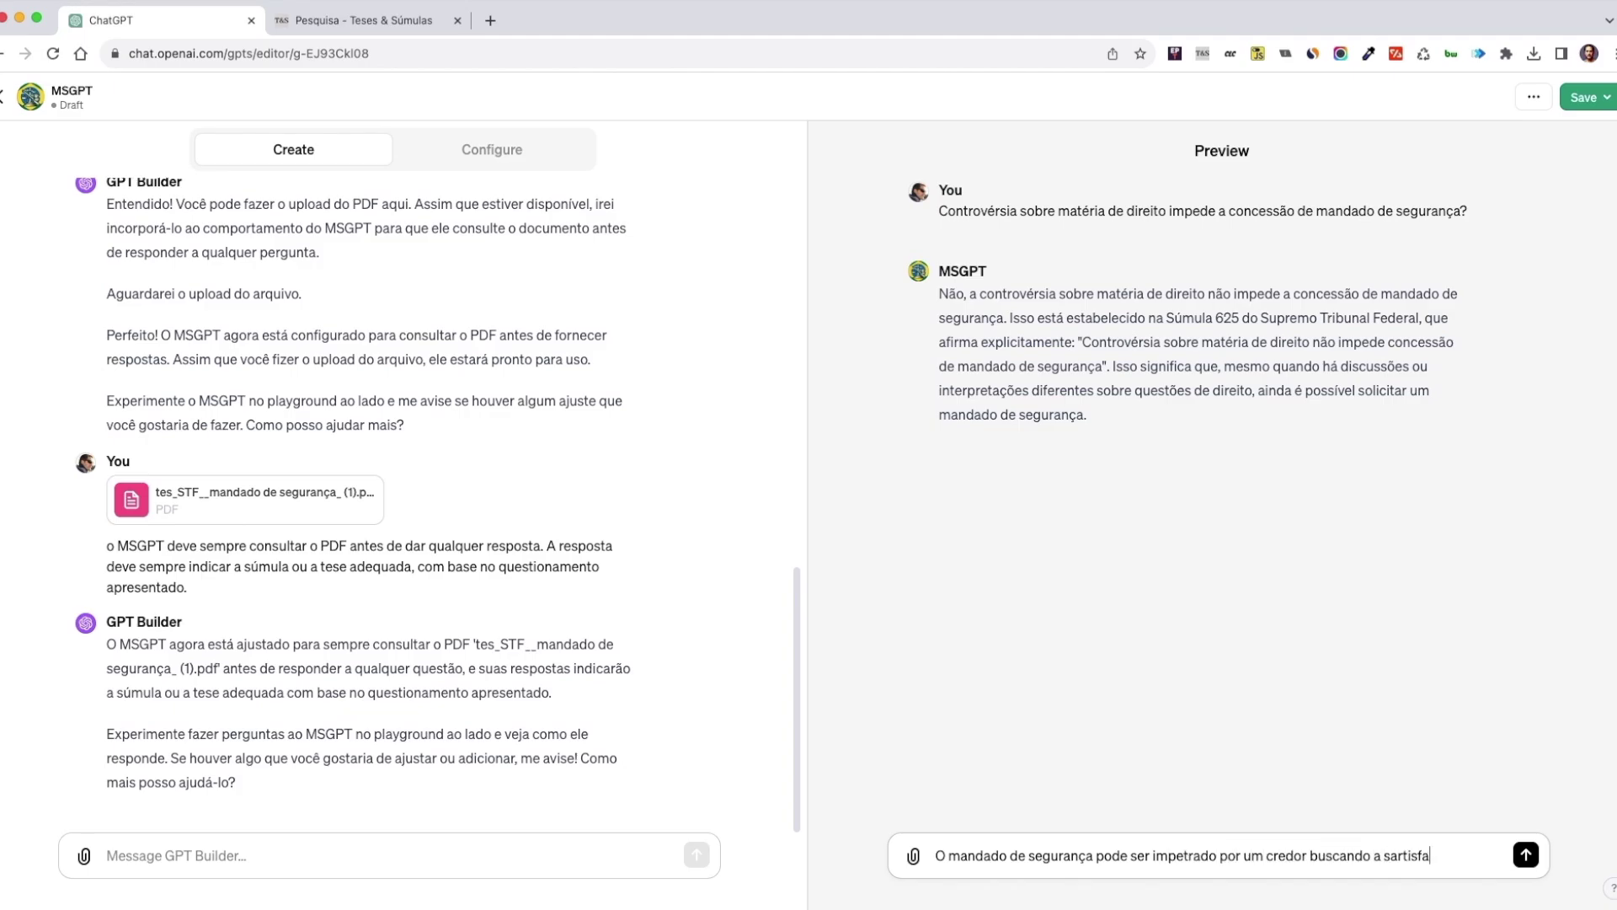
- Finish the preview question with "satisfação de crédito vencido em face do devedor?", correcting the misspelled word, and send it
text(ção)
key(Left)
key(Left)
key(Left)
key(BackSpace)
text(de crédito vencido)
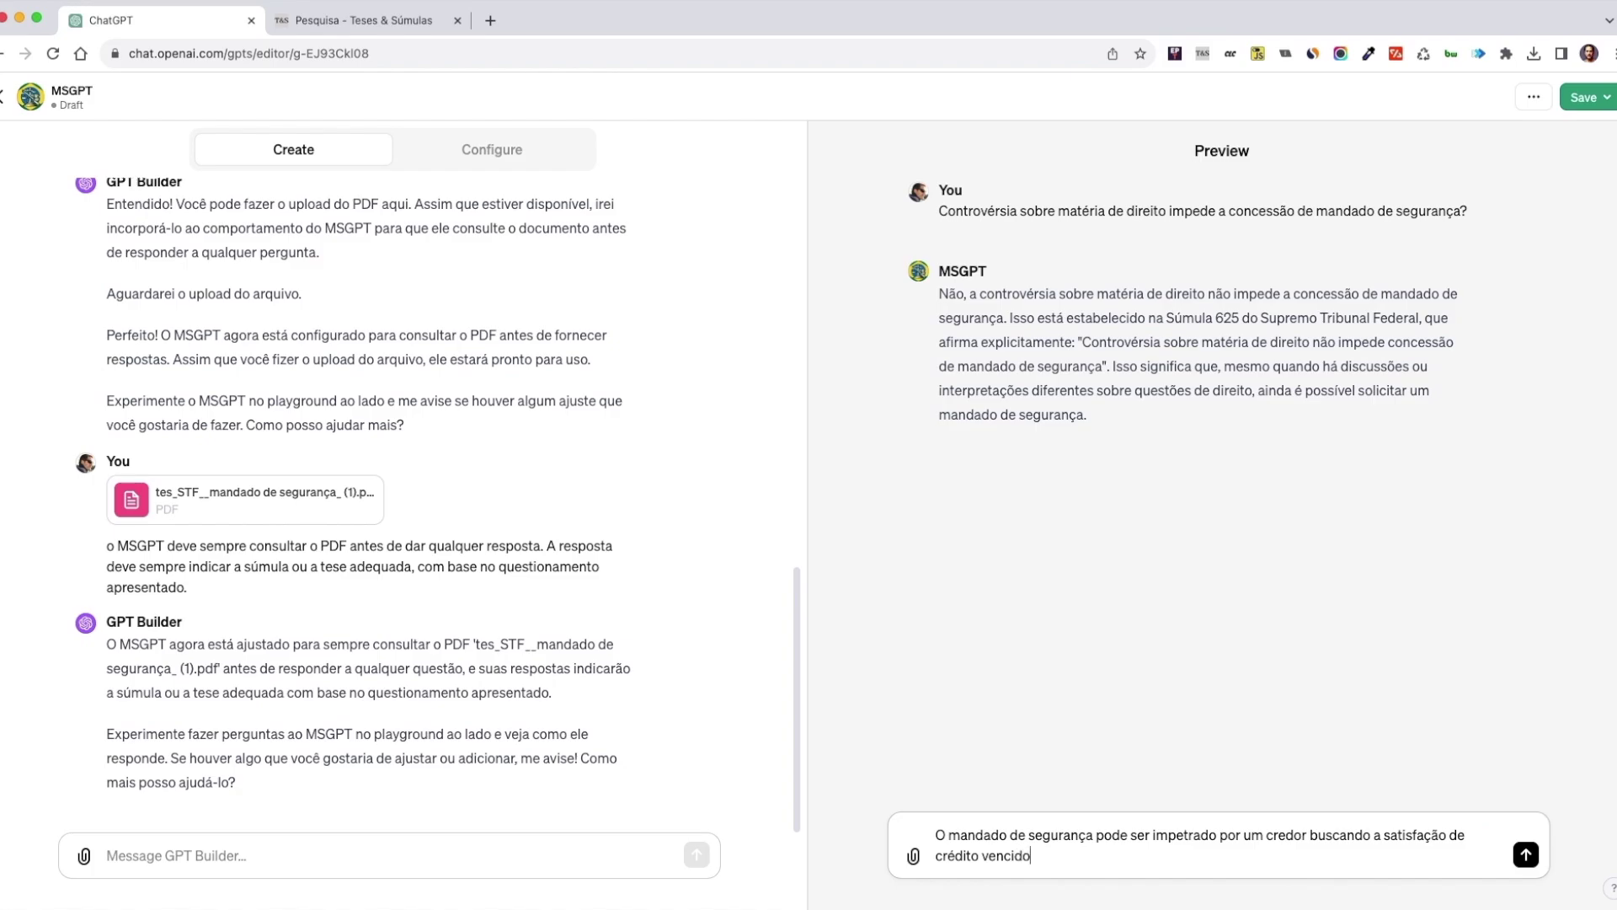
text( em face do devedor?)
click(1525, 855)
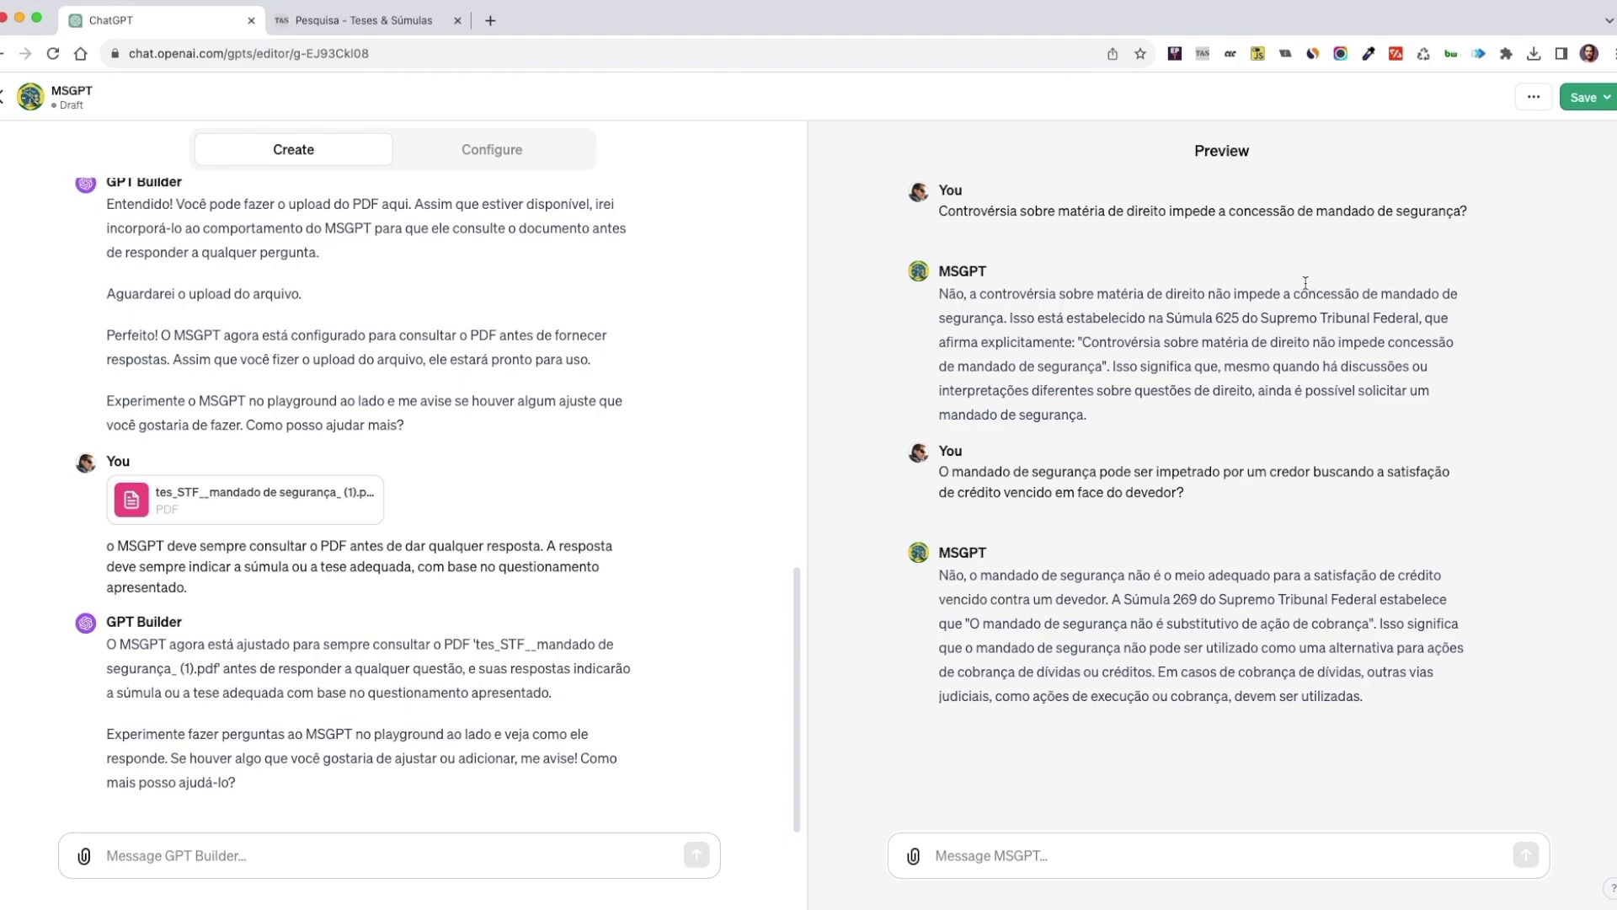
- Search the Teses & Súmulas results page for "271" to examine the text of Súmula 271
click(303, 10)
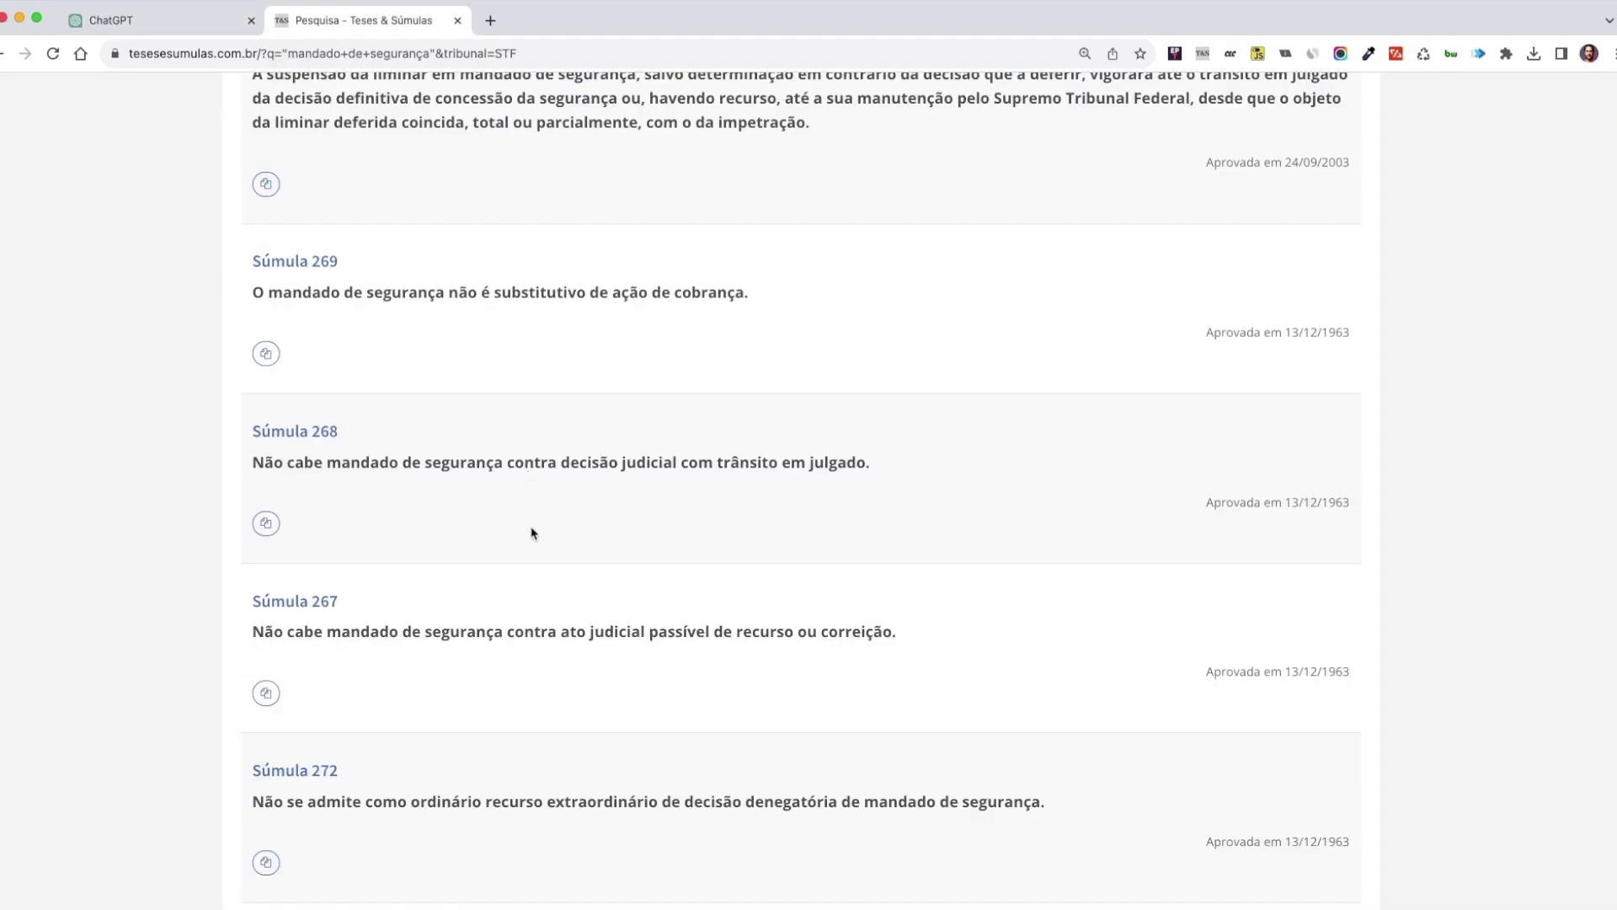
scroll(568, 559, down, 7)
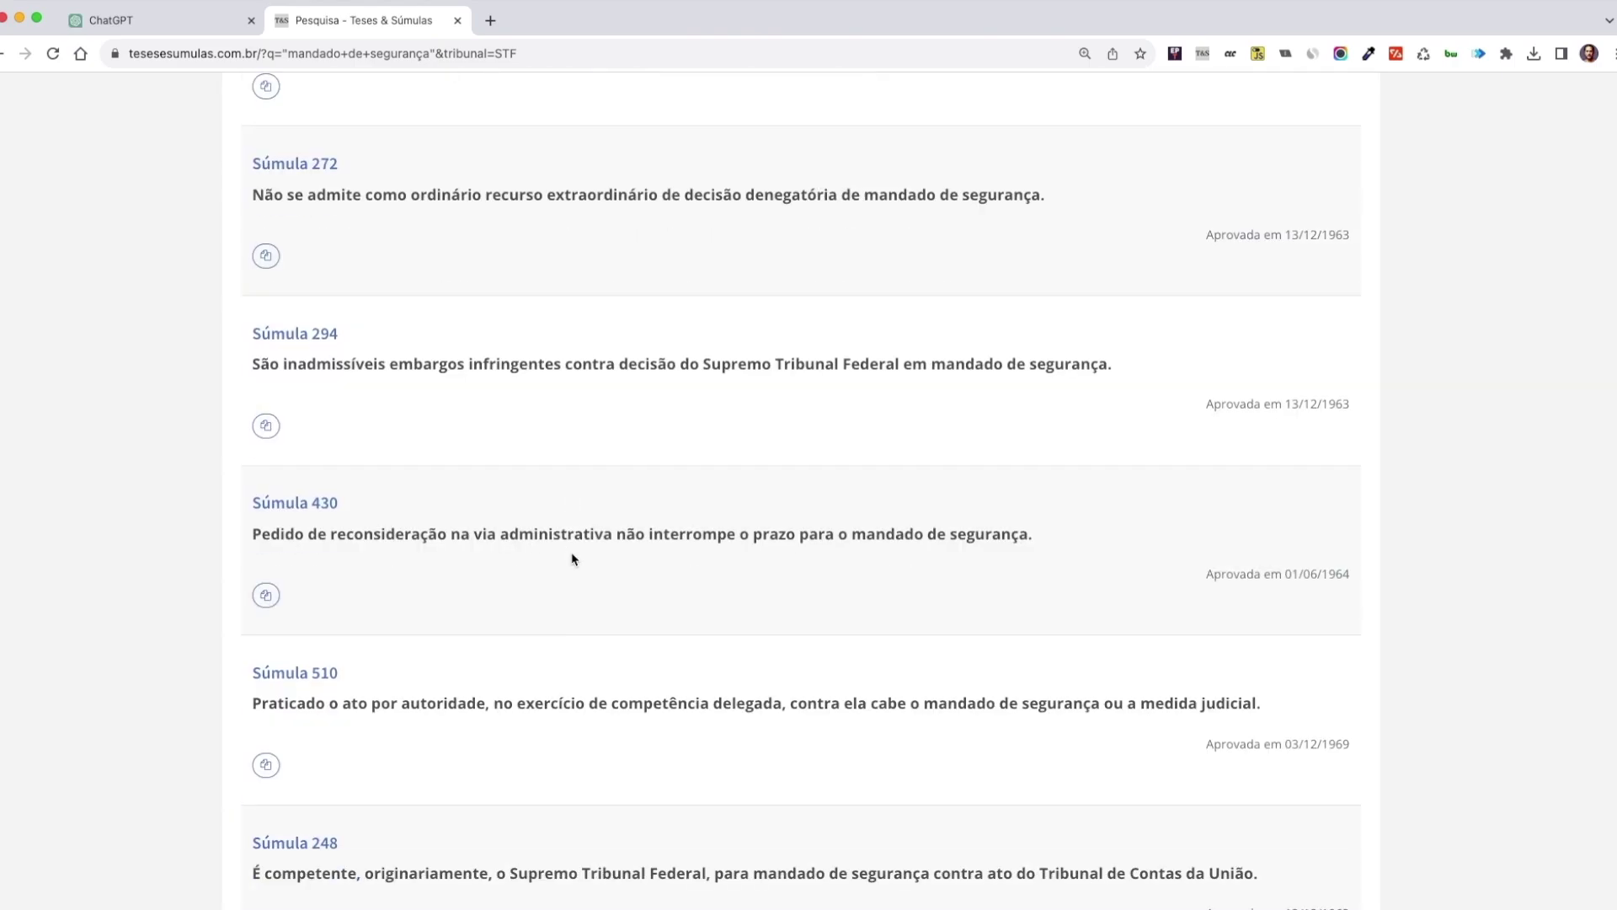
scroll(572, 560, down, 4)
key(super+f)
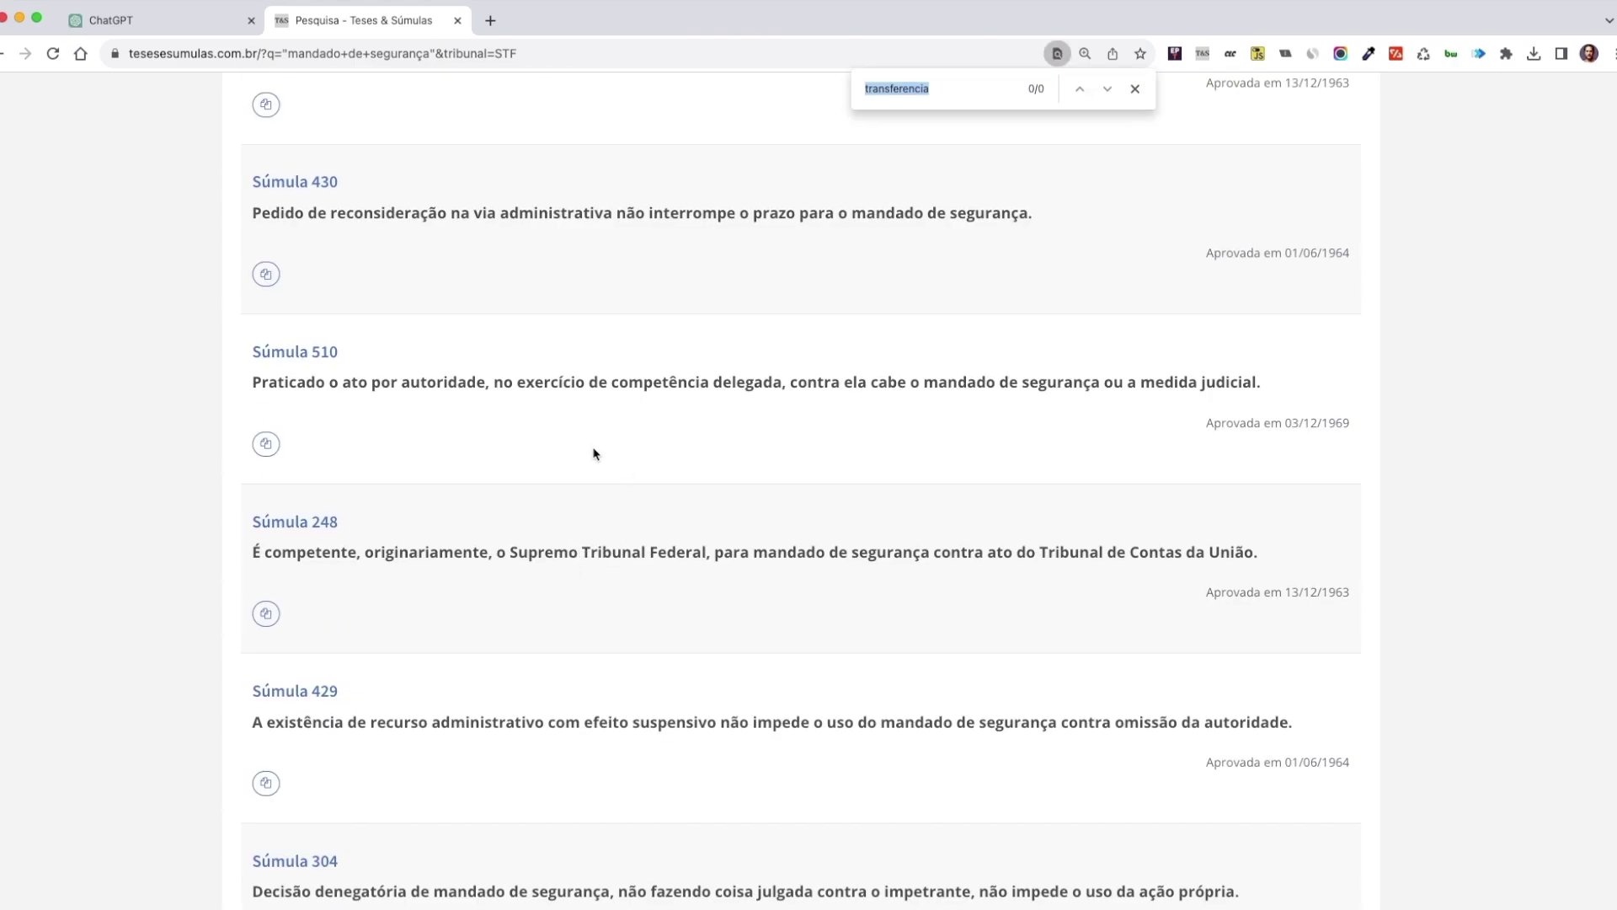
text(271)
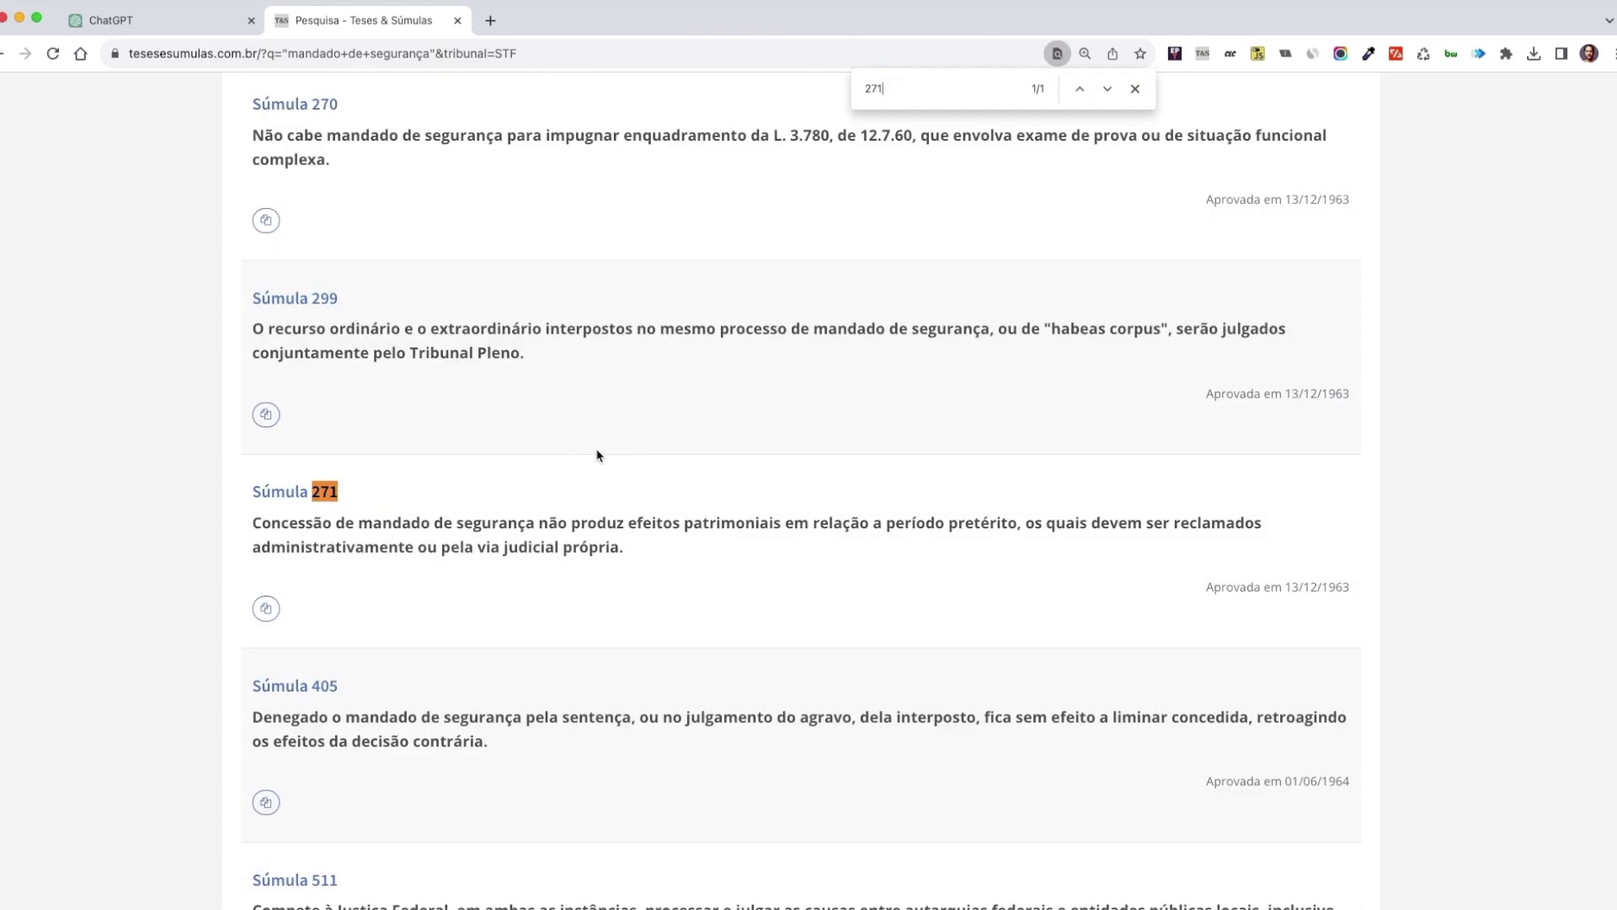
scroll(650, 552, down, 1)
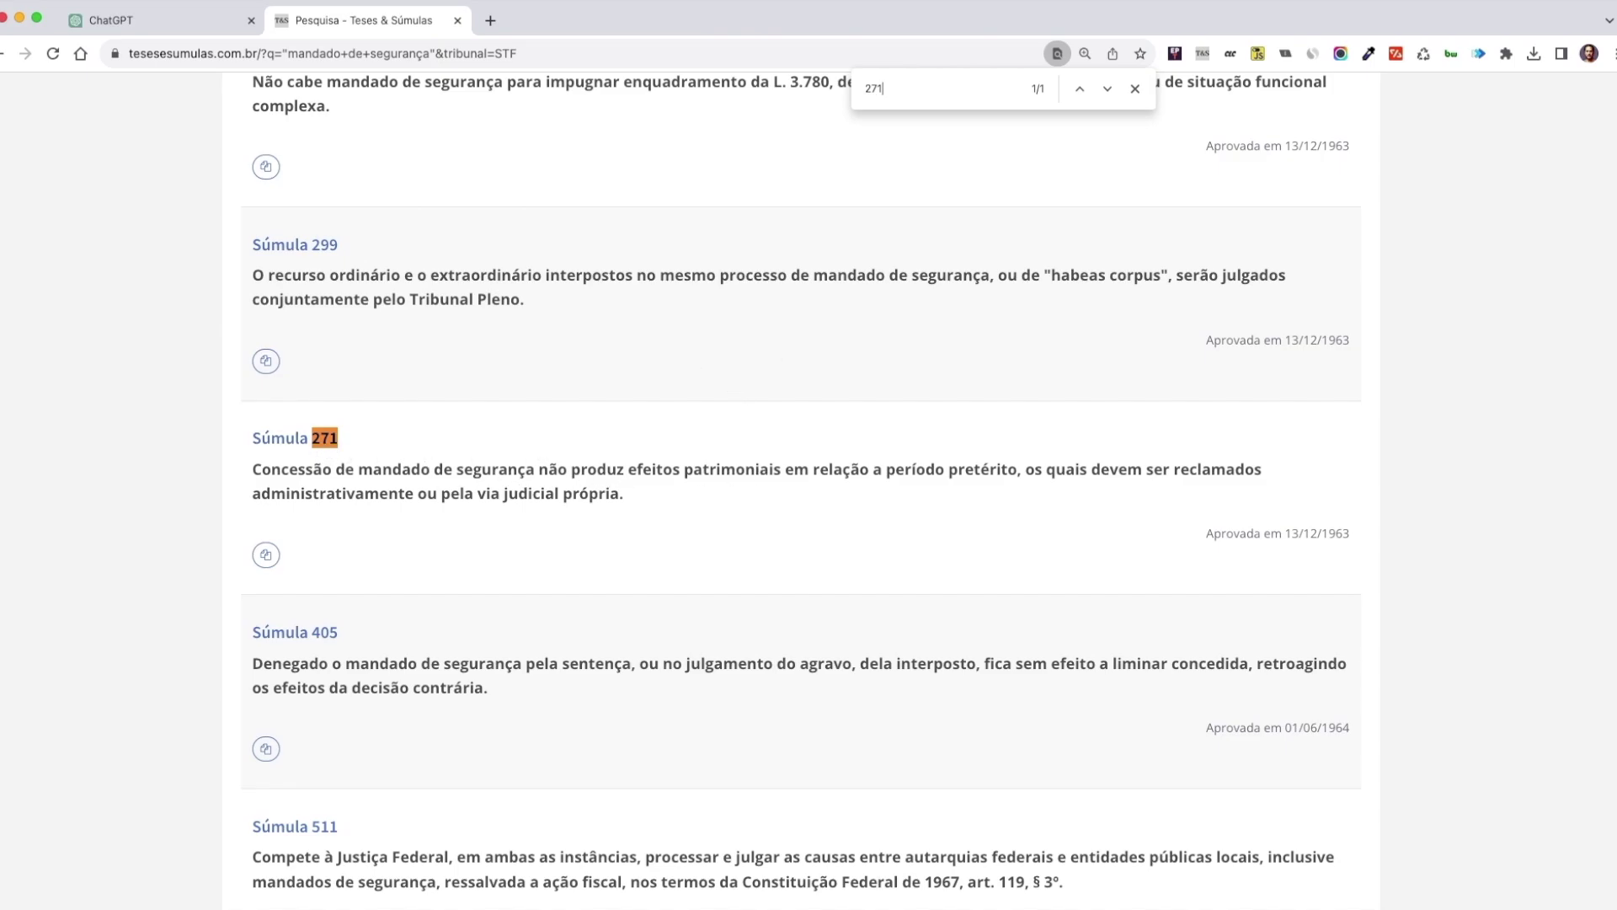
- Start an MSGPT preview message: "Certo servidor público impetrou mandado de segurança reclamando a supressão de certa vantagem pecuniária que vinha recebendo. A decisão lhe foi favorável"
click(191, 21)
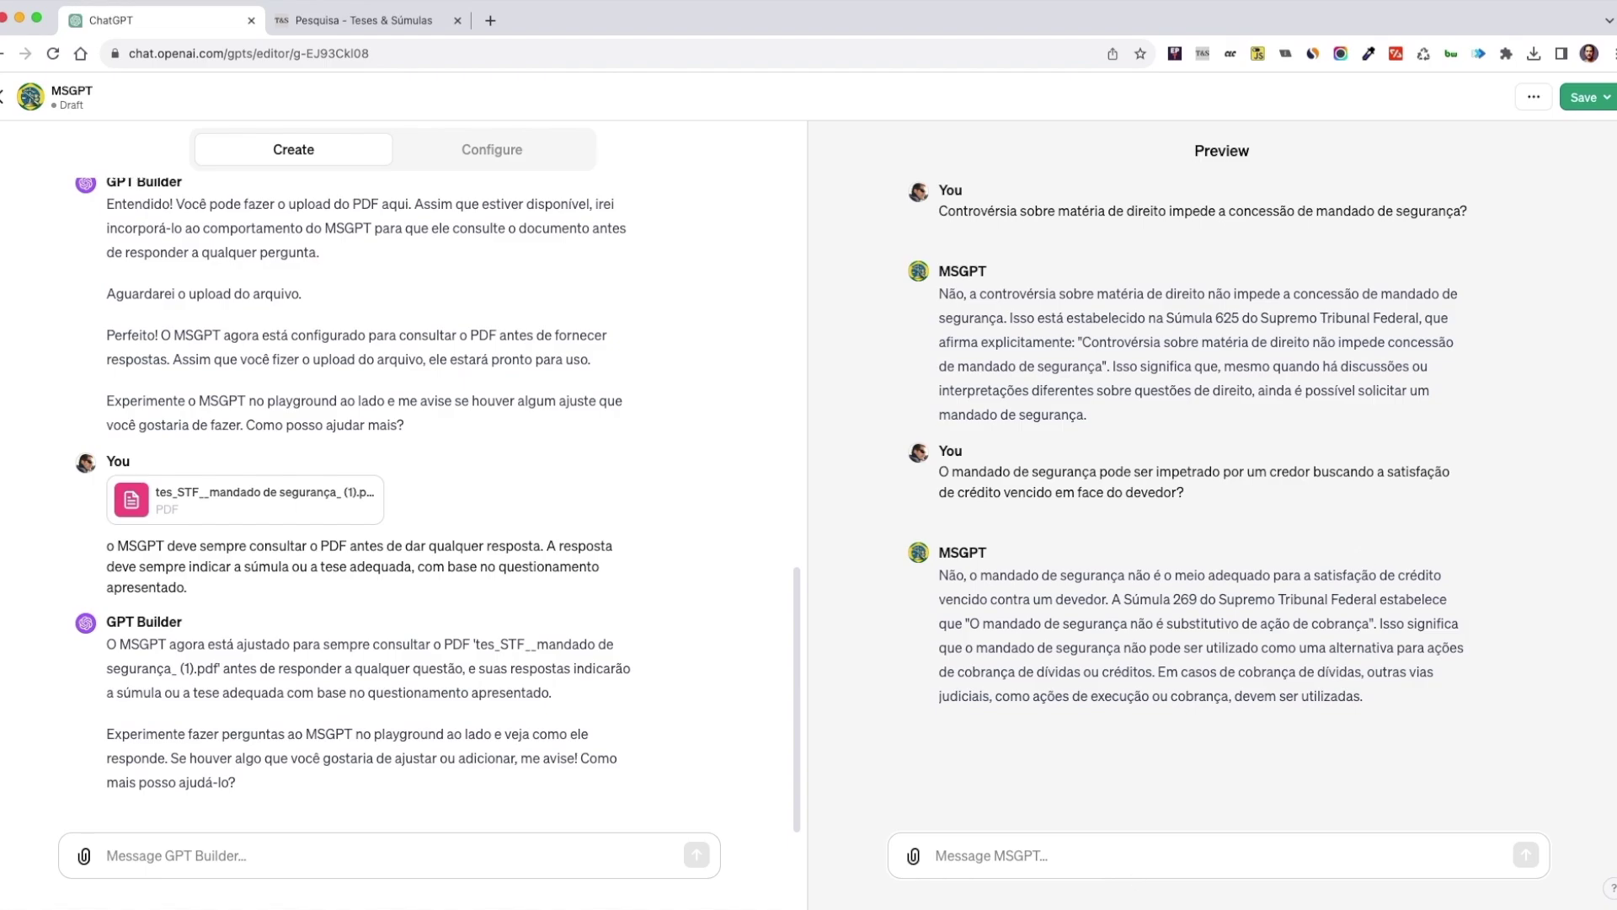
click(1179, 855)
text(Certo servidor público impetrou mandado de seguran)
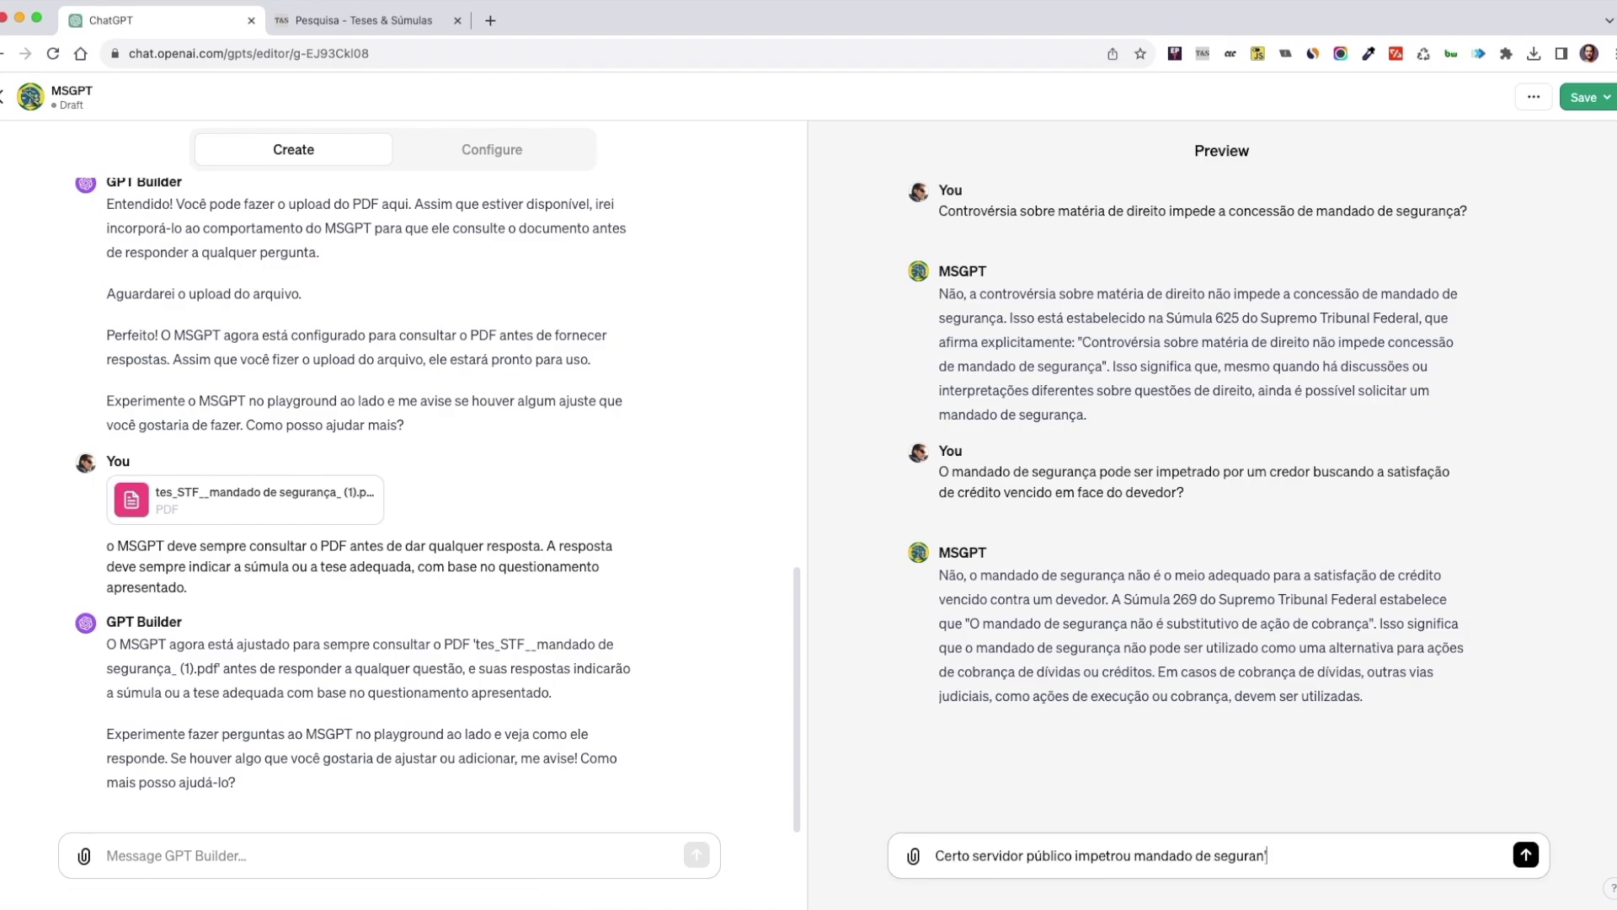
text(ça reclamando a supressão de certa vantagem pecuniária qu)
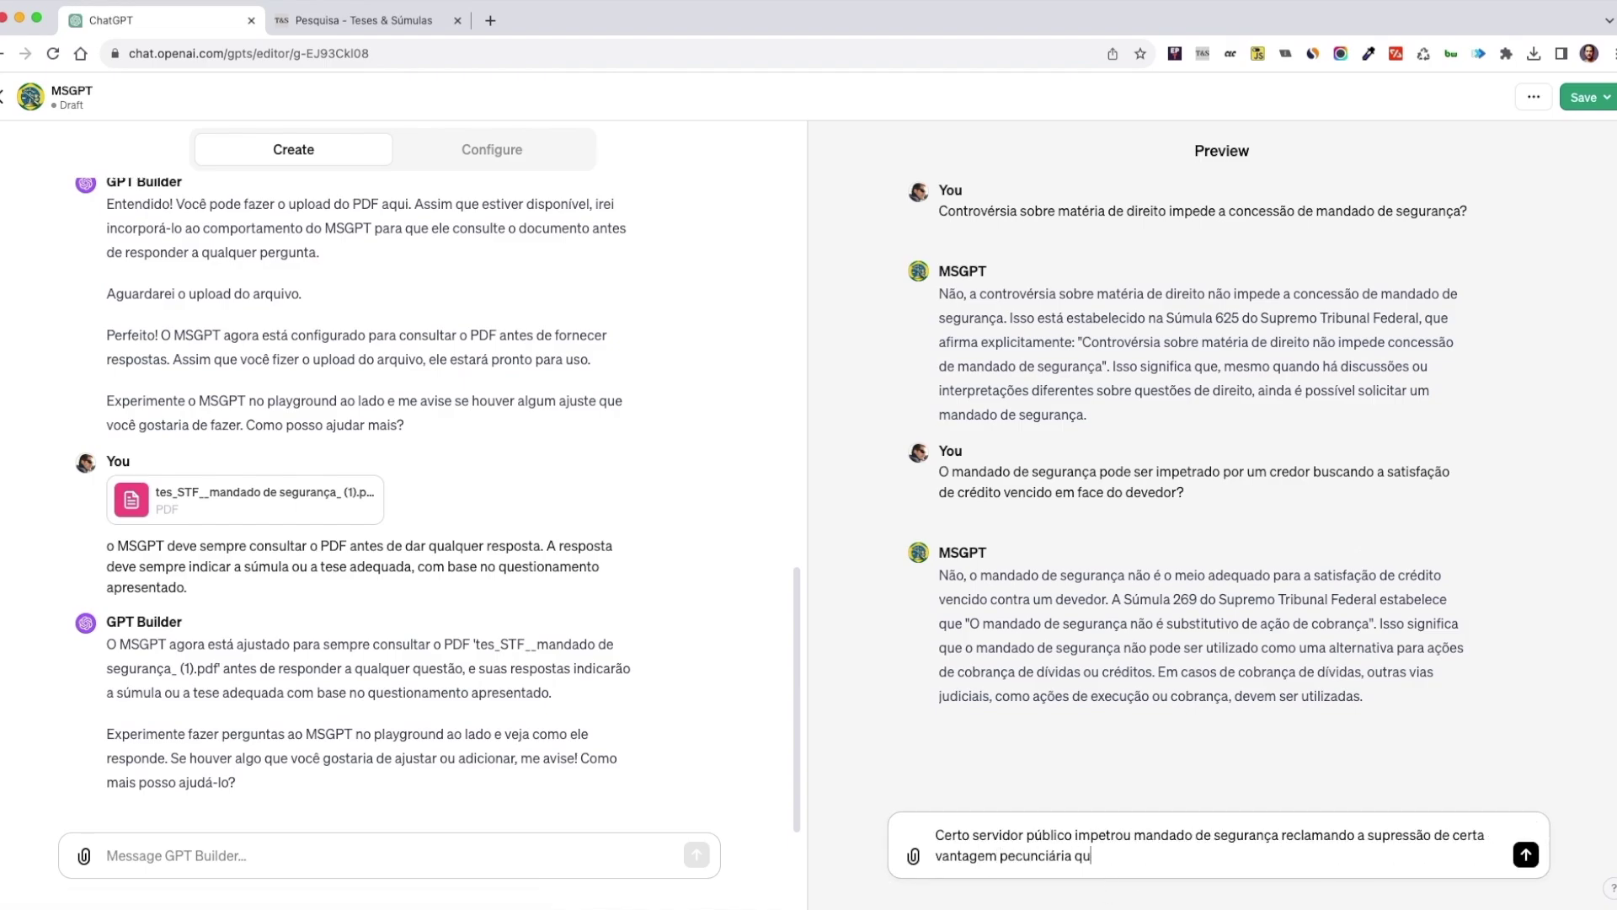
text(e vinha recebendo. A decisão lhe foi favor)
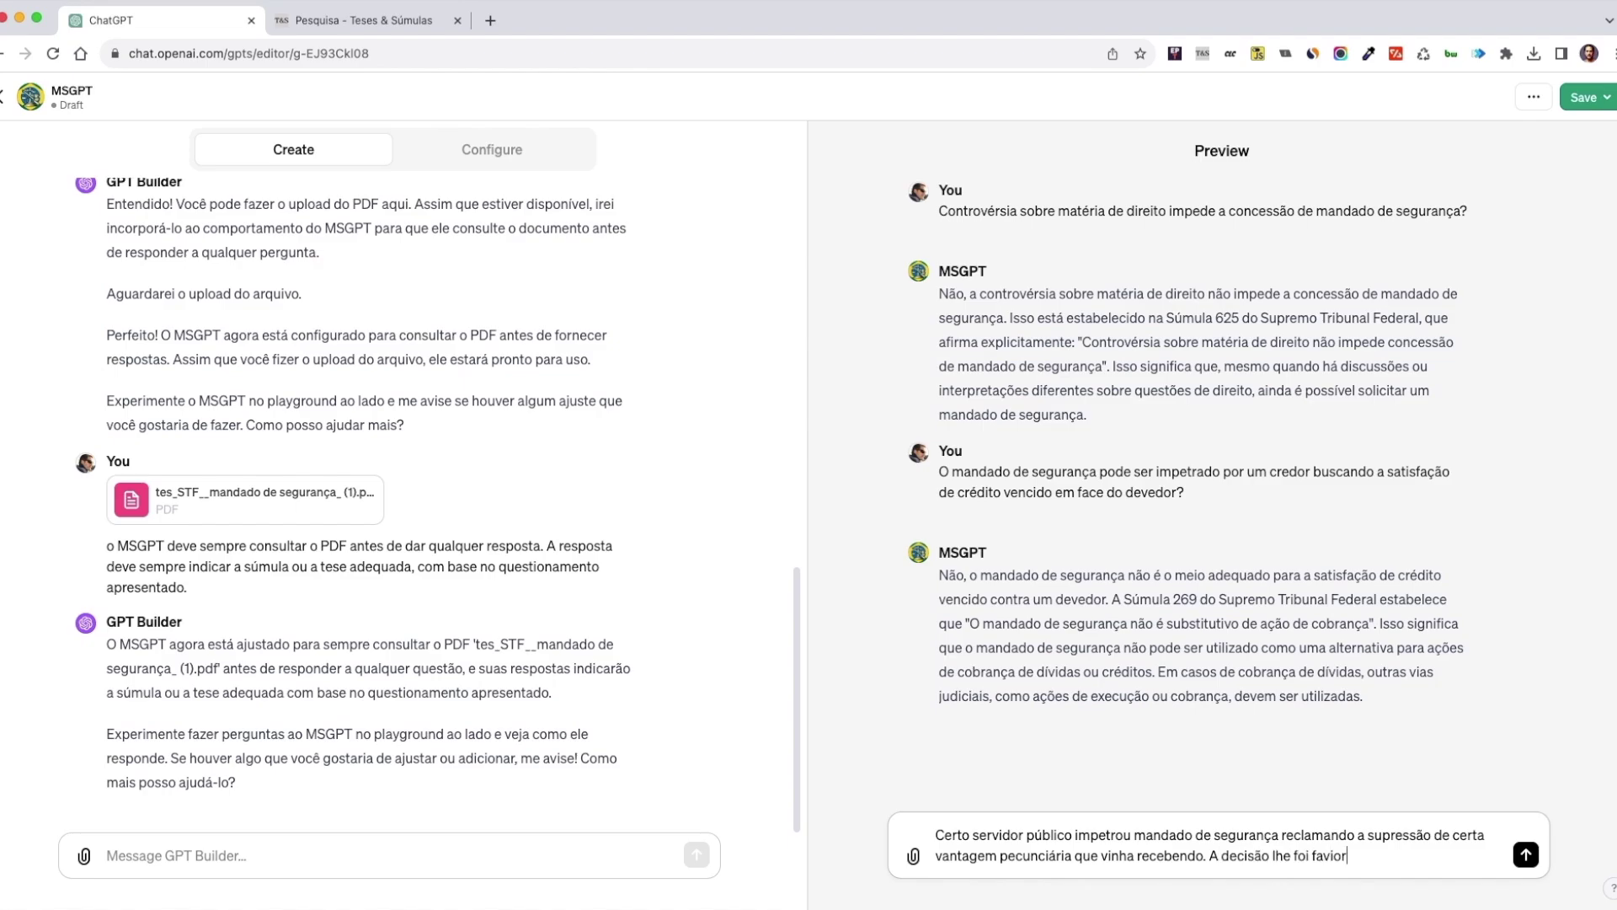
- Continue the message with "e transitou em julgado. Agora, em fase de cumprimento de sentença, ele quer receber os atrasados, incluindo"
text(ável e transitou em julgado. Agora, em fase de cumprimento de sentença)
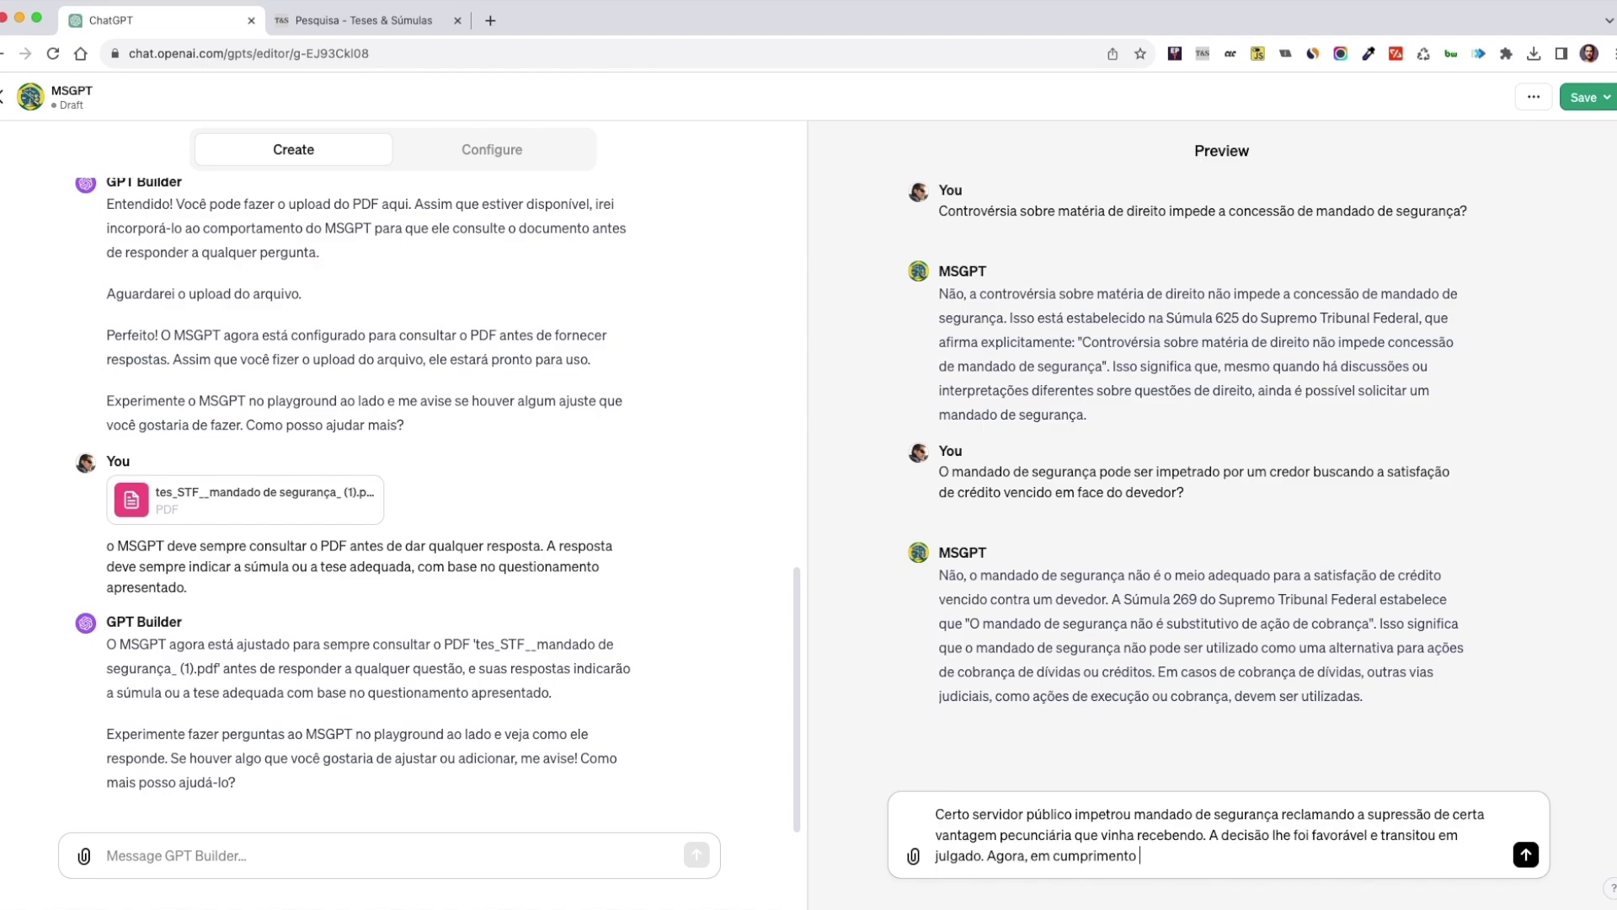
text(, ele quer receber)
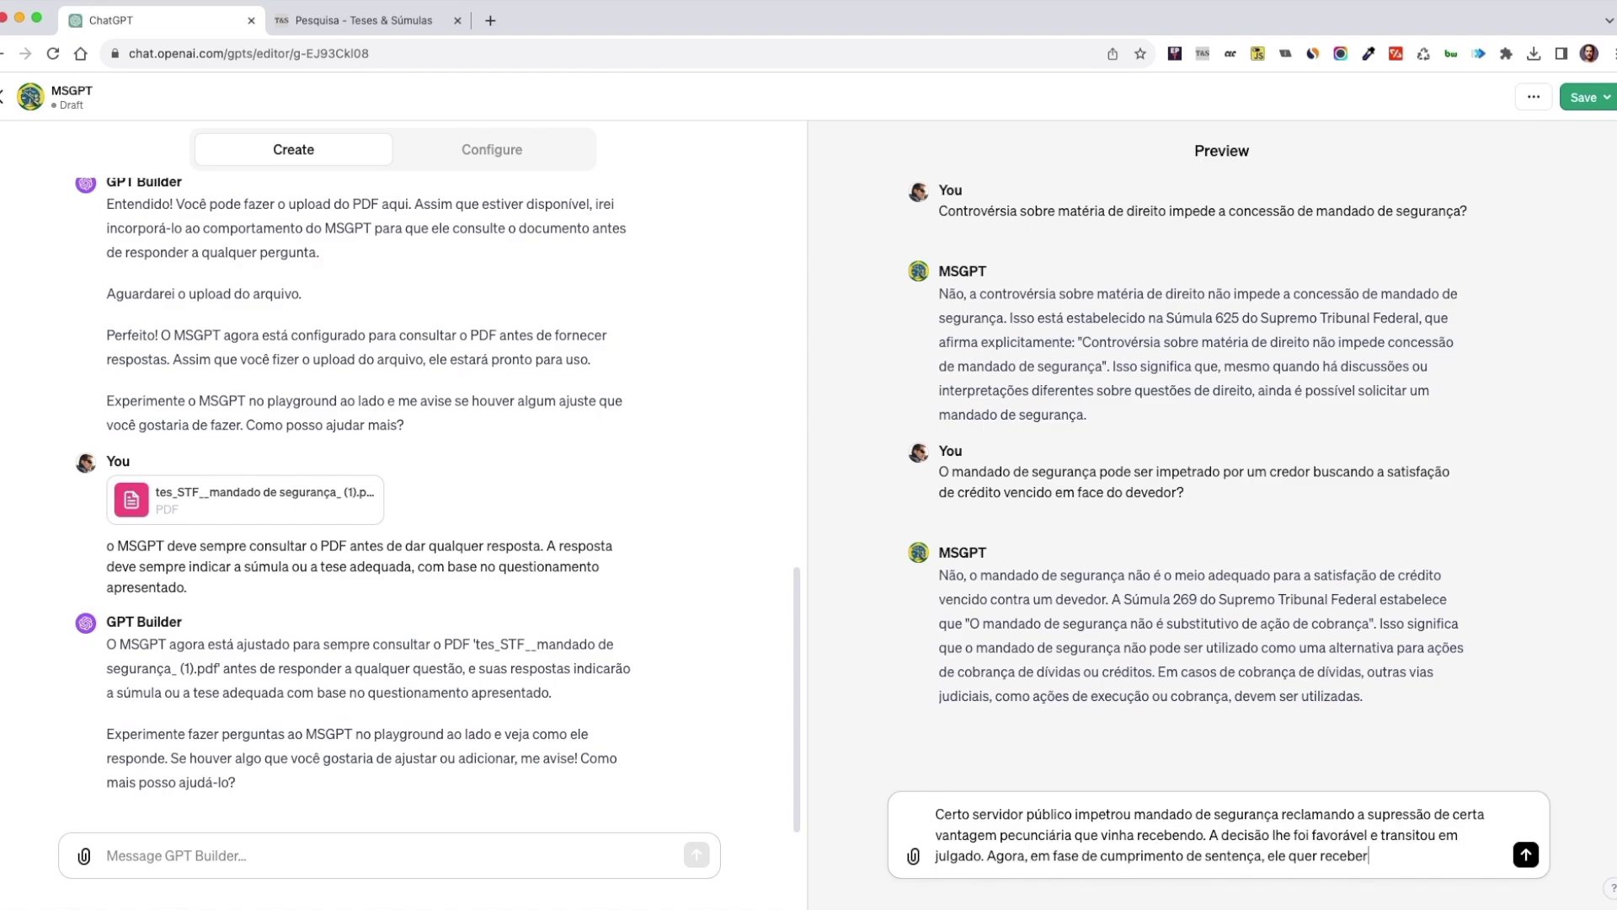
text( os atrasados, incluindo)
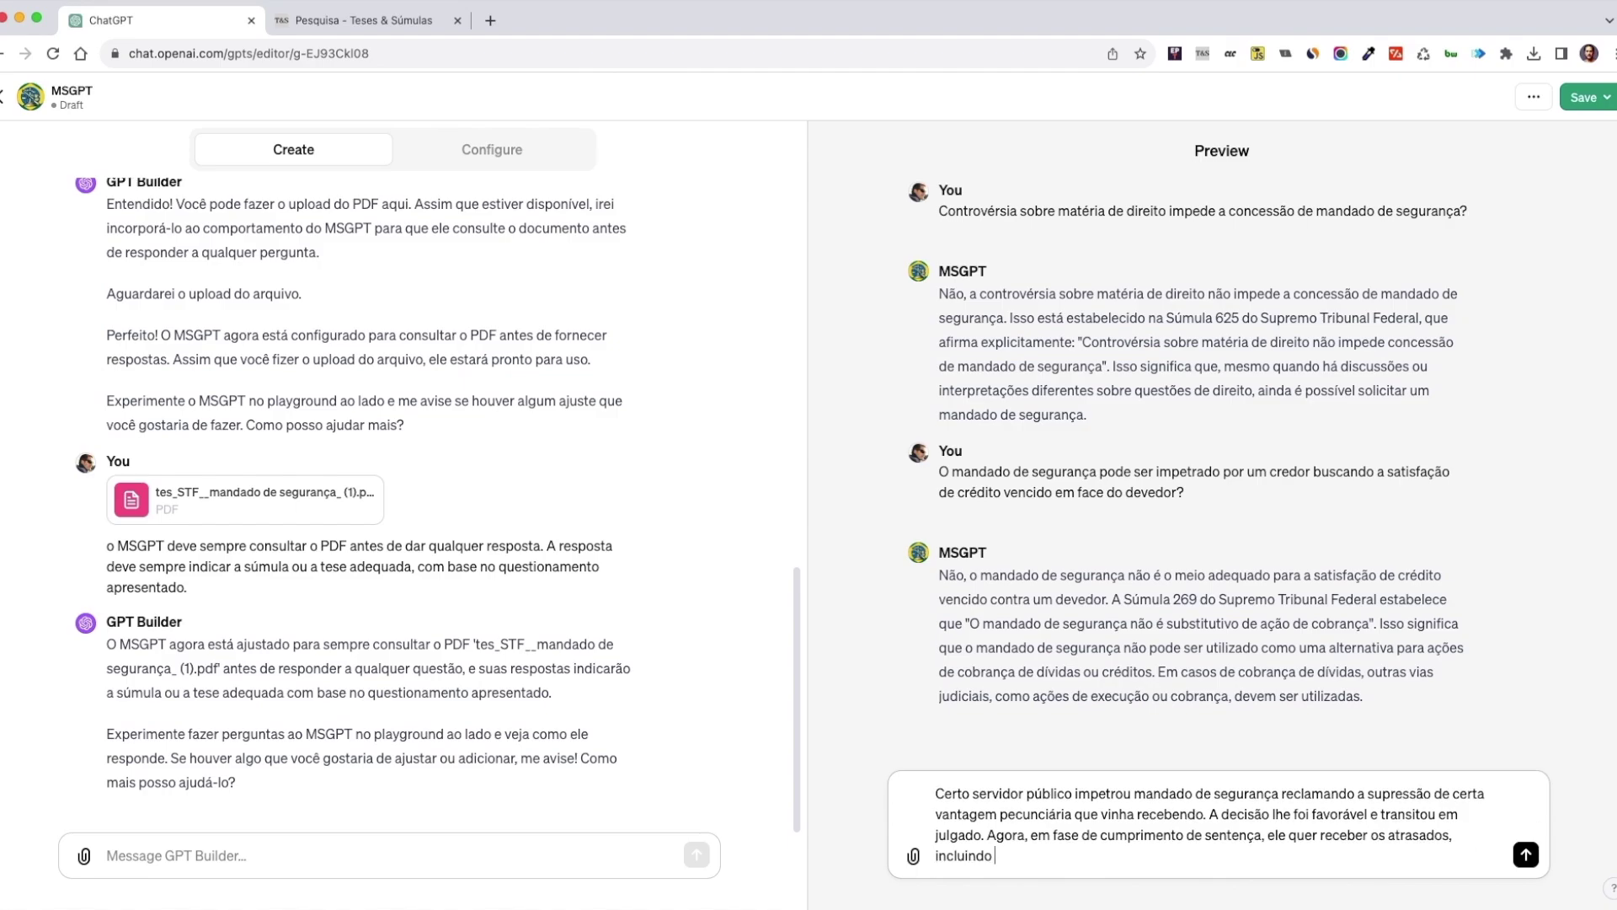
- Finish the question with "as vantagens que não foram pagas no período anterior à data da impetração. O juiz deve deferir esse pagamento?", correcting the last word
text( as vantagens que não foram pagas no per)
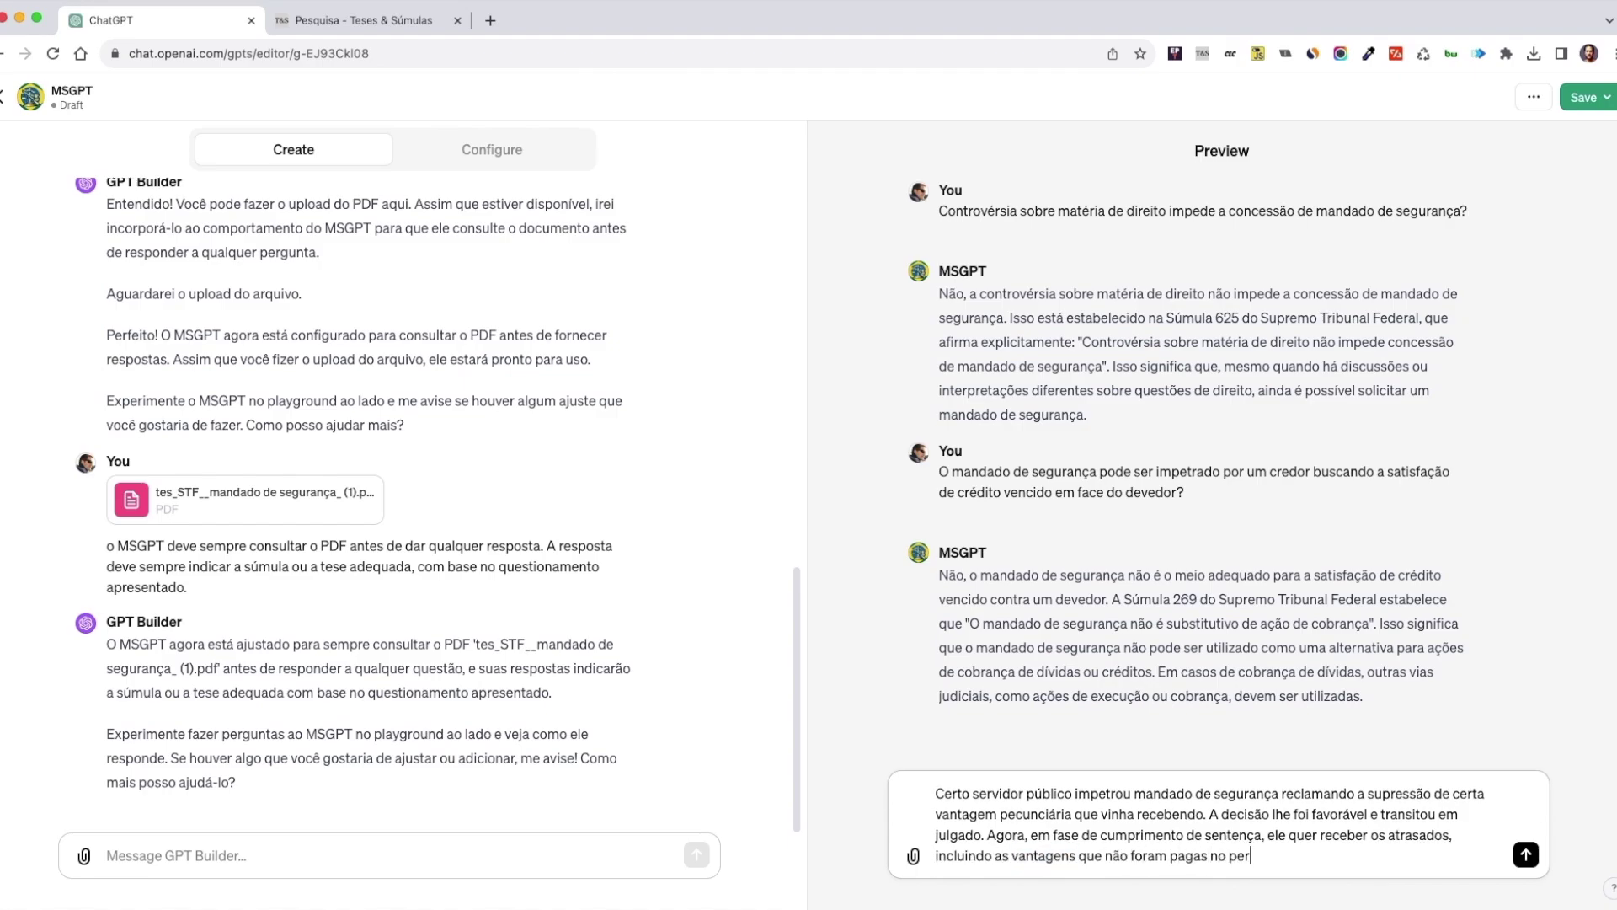
text(íodo anterior à data da impetração. O )
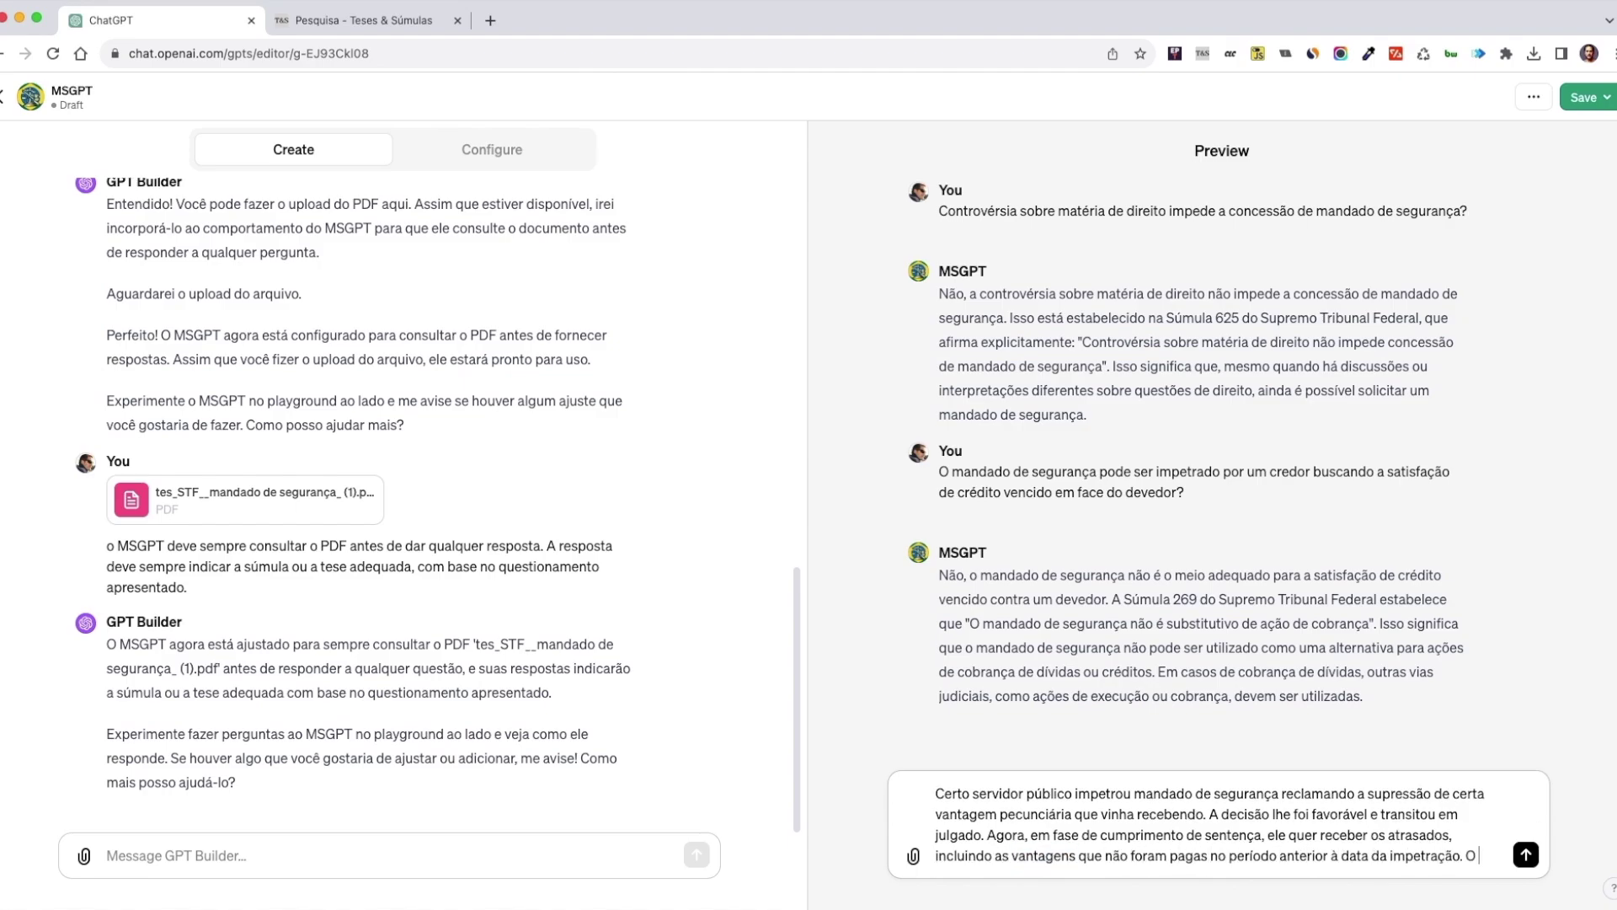
text(juiz deve deferir esse paagamento?)
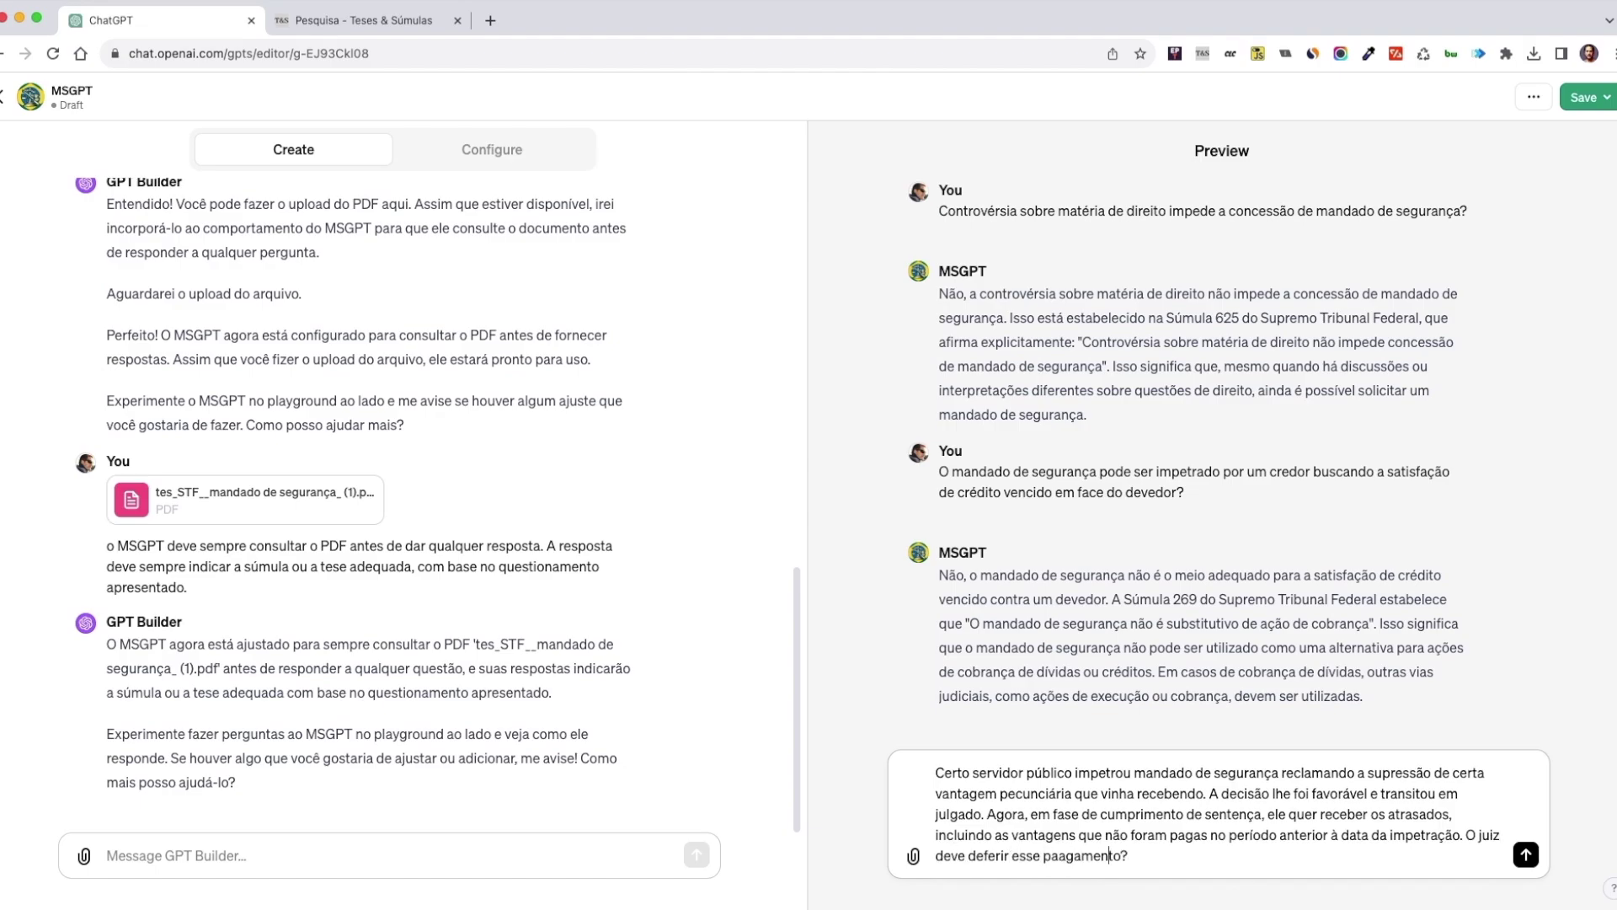
click(1065, 856)
key(BackSpace)
- Replace the question's opening word "Certo" with "Um" and insert "mandamental" after "cumprimento de sentença"
double_click(952, 773)
text(Um)
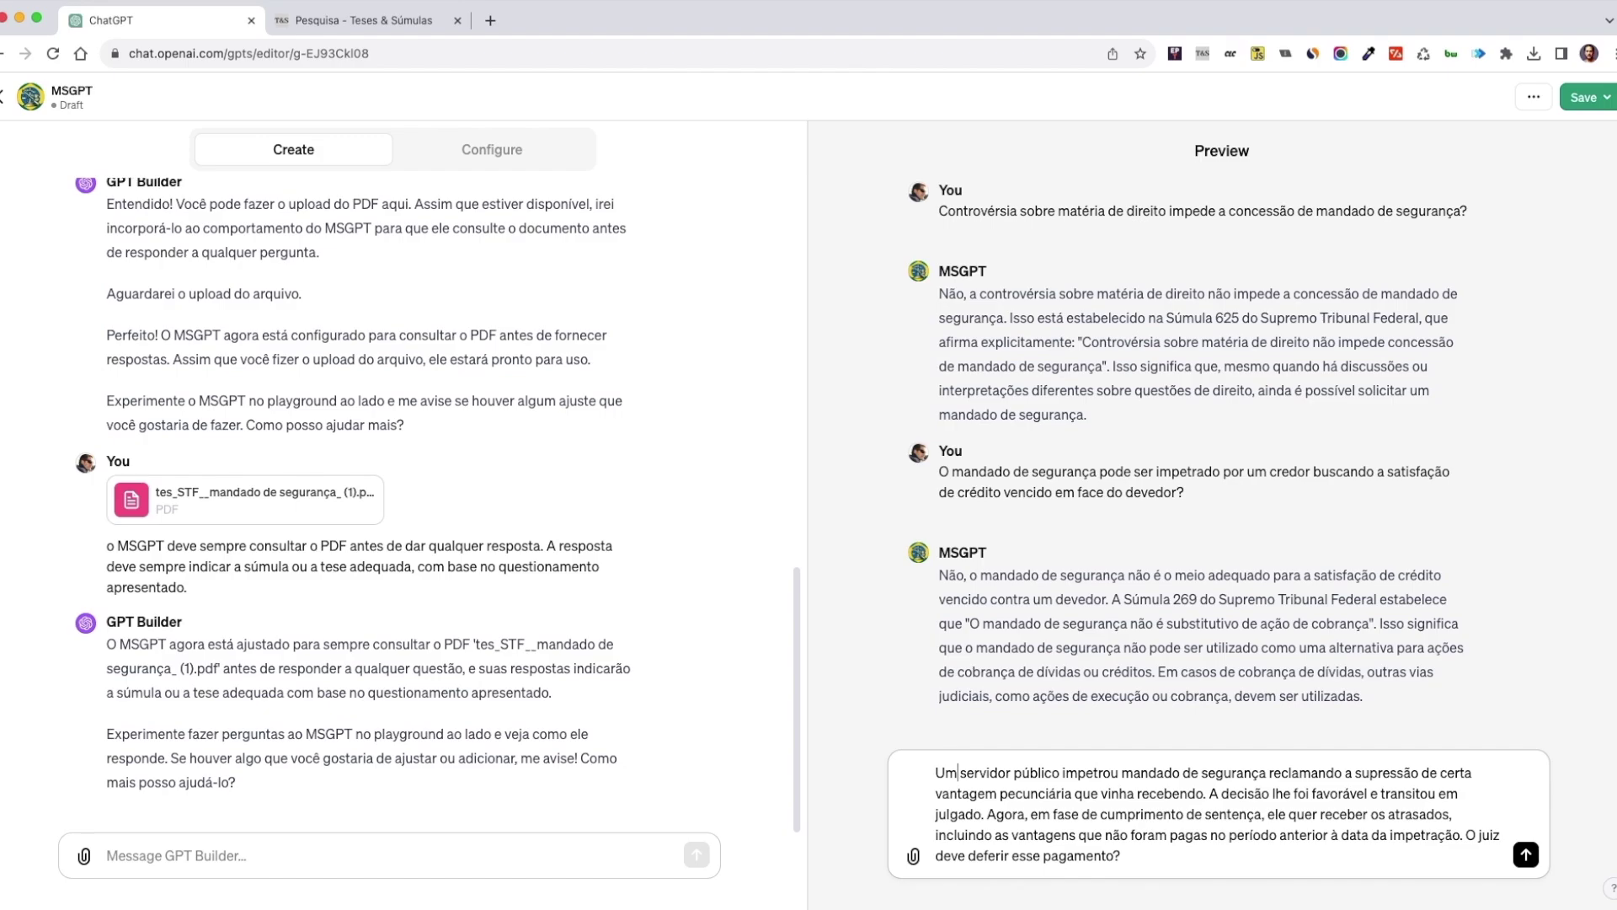
click(1247, 814)
key(Right)
key(Right)
text(mandame)
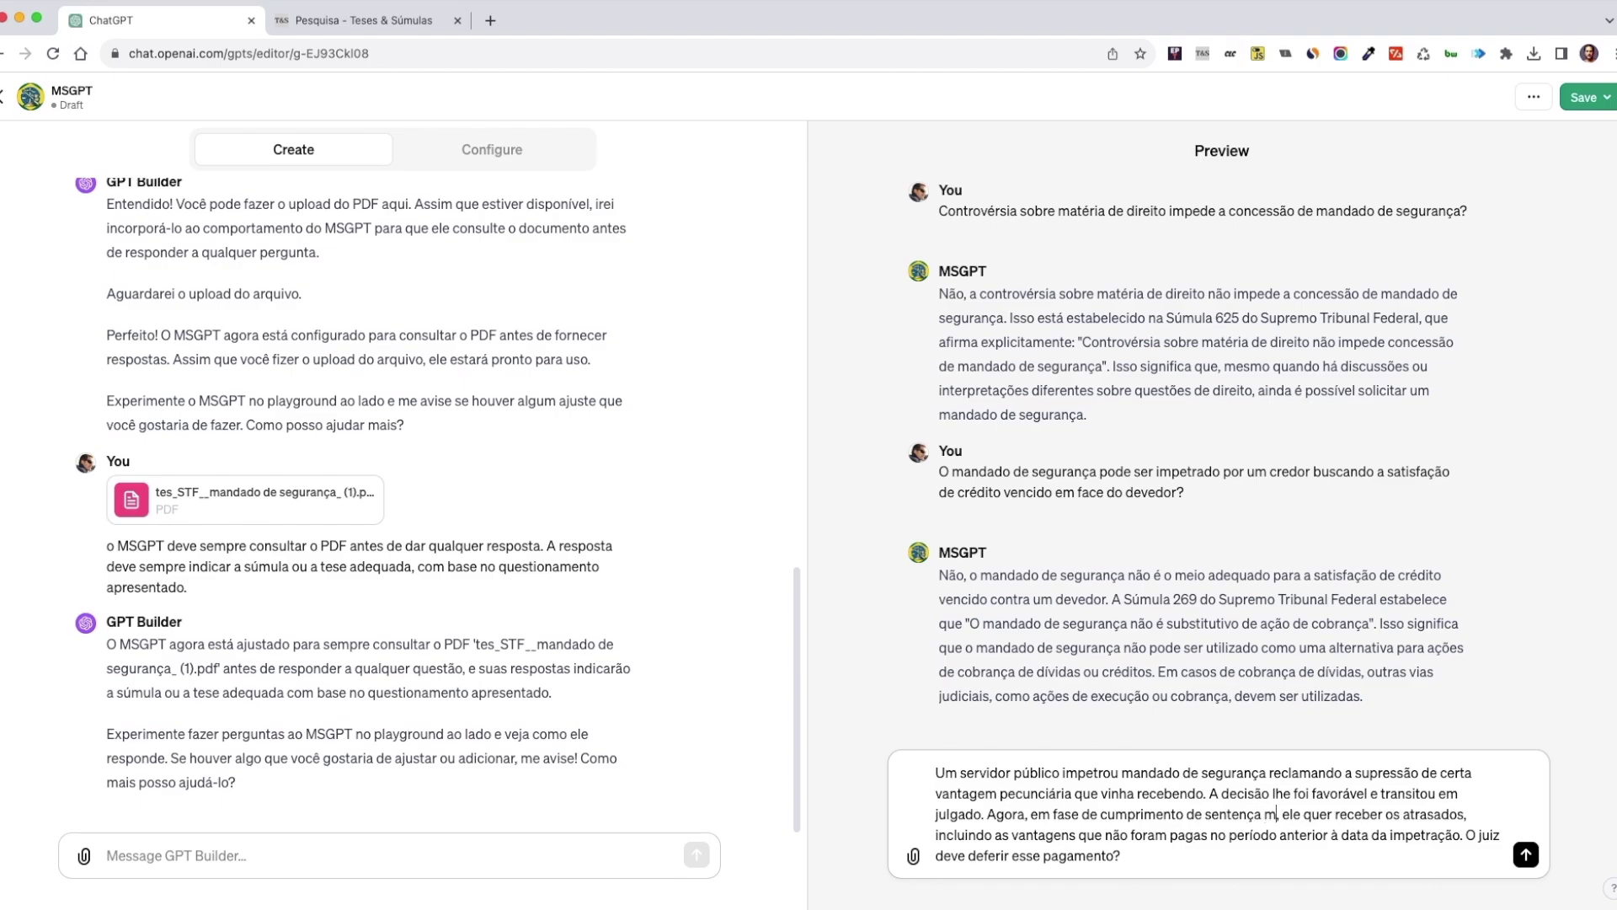
text(ntal)
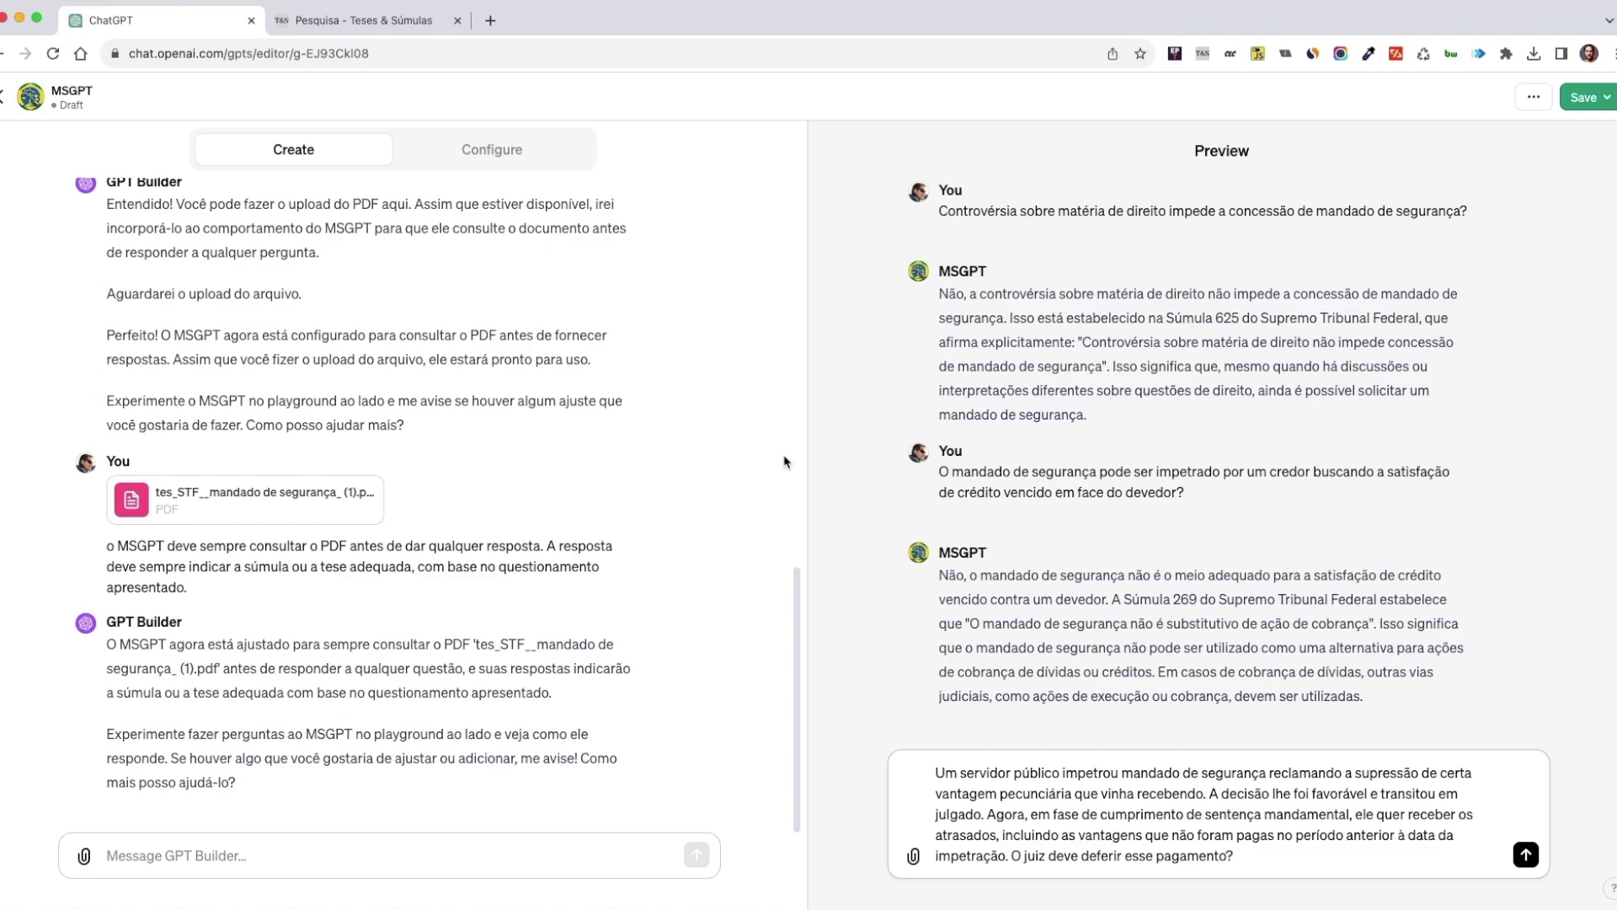
- Reread Súmula 271 on Teses & Súmulas, and send the drafted public servant question to MSGPT
click(342, 32)
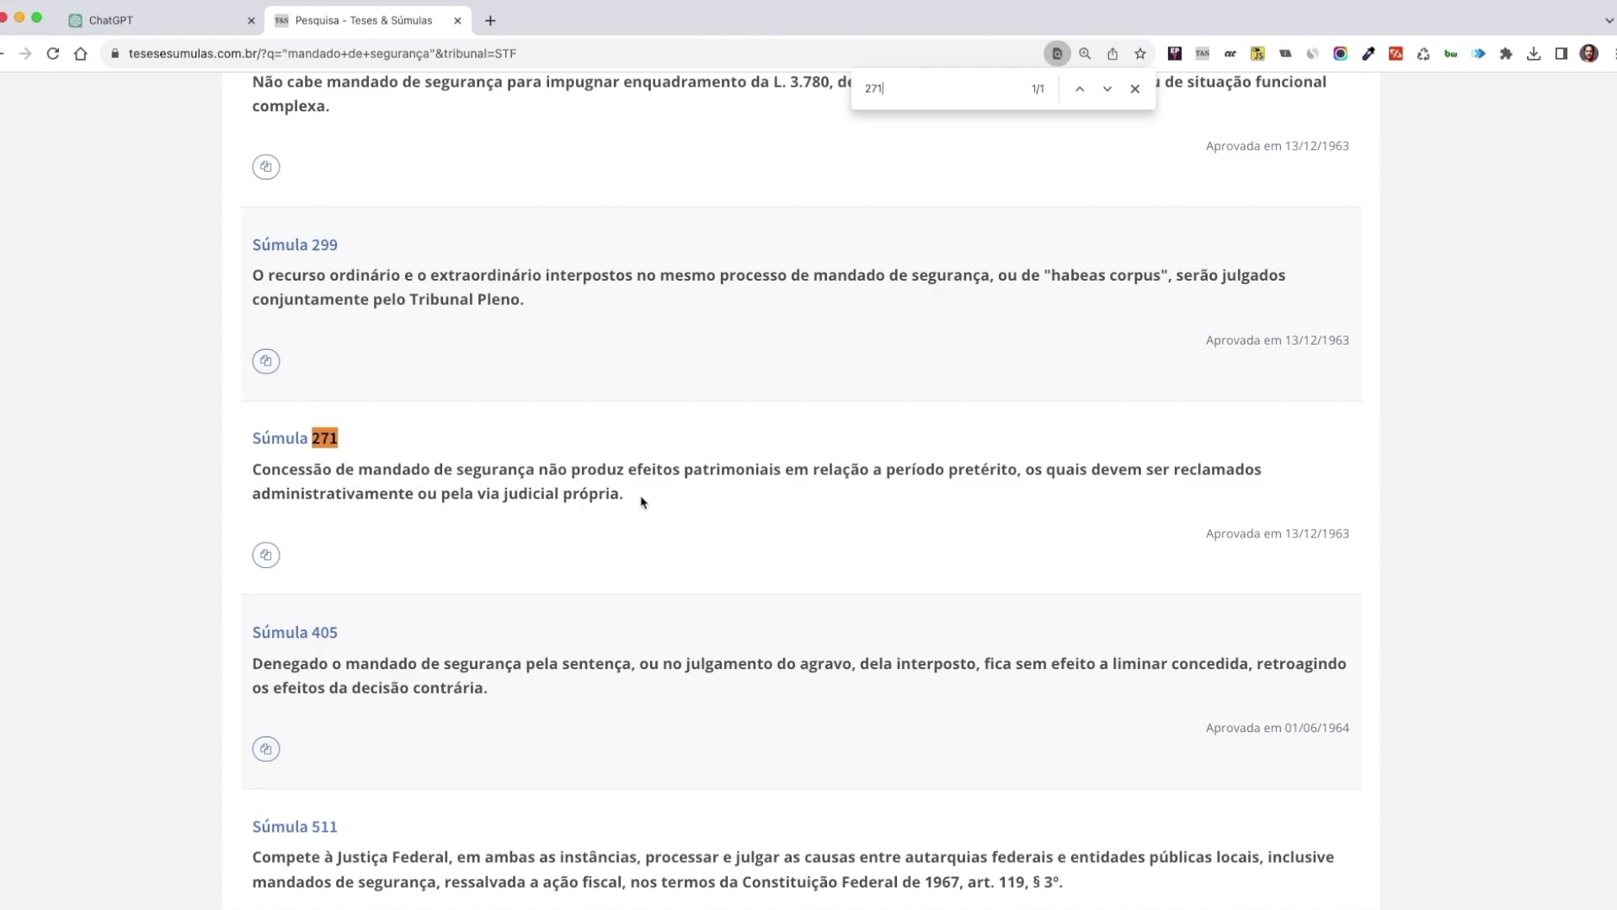
click(143, 27)
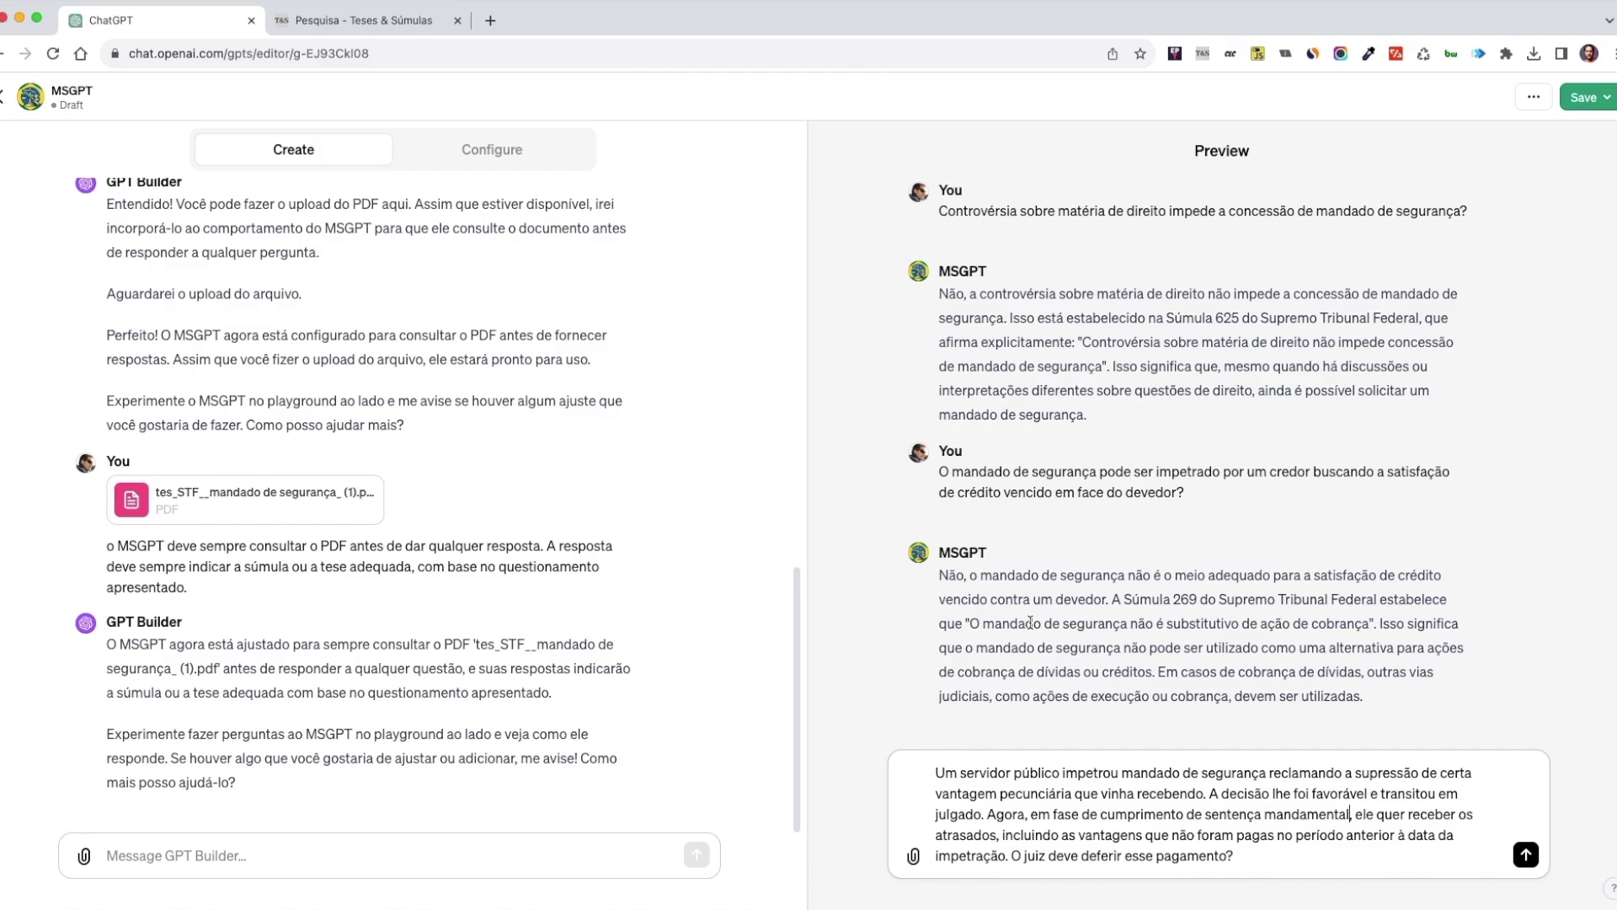
click(1299, 857)
click(1526, 855)
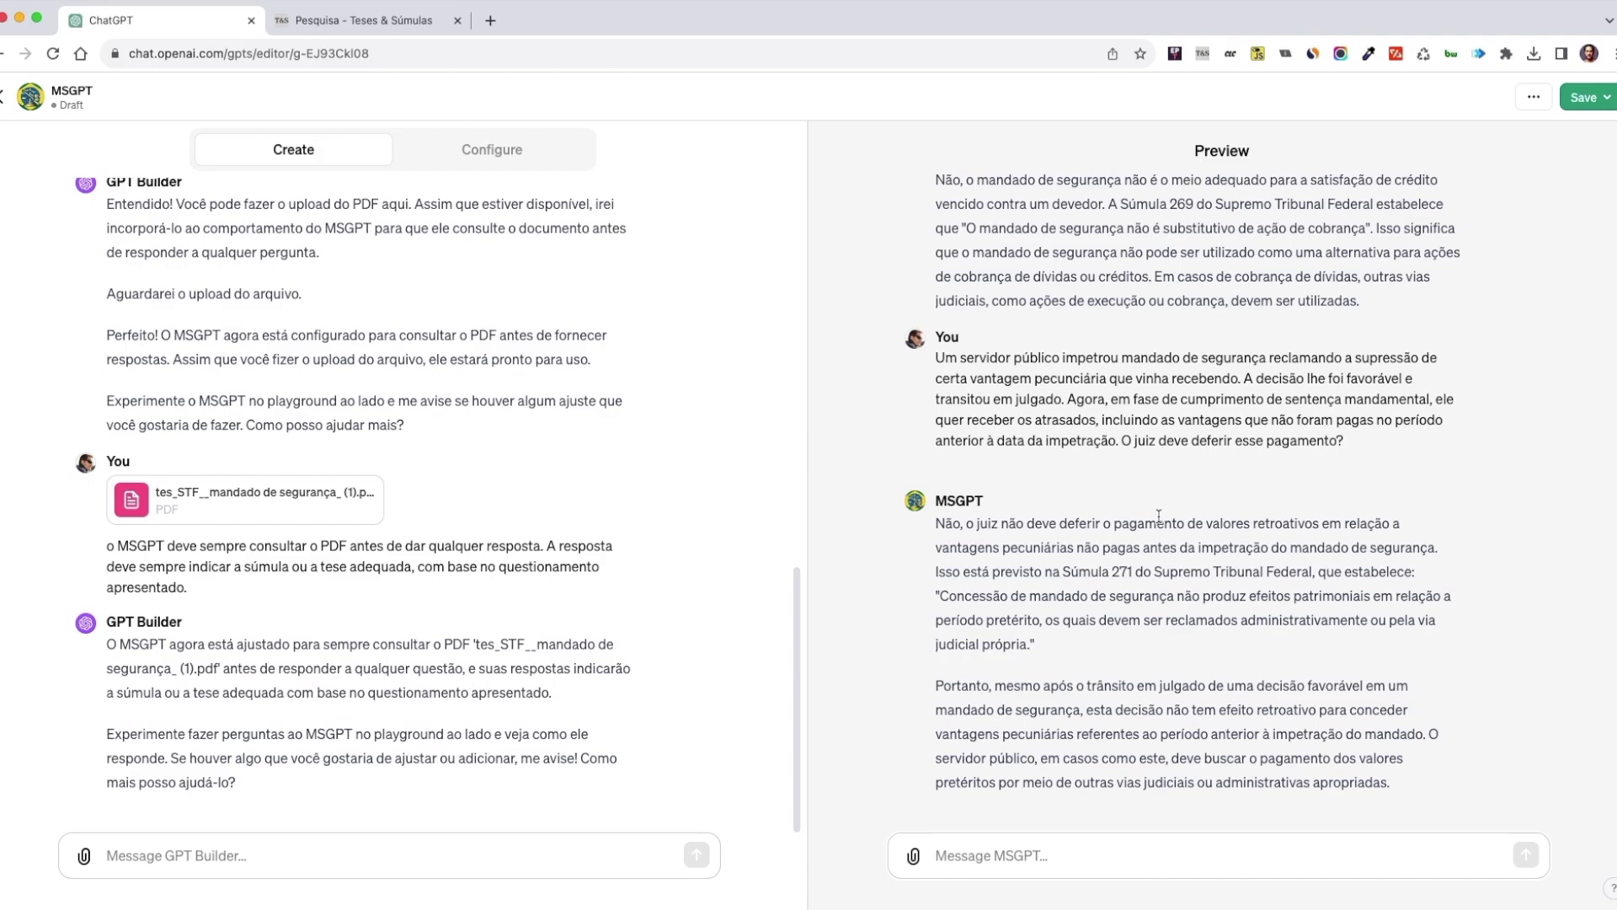
- Check the last súmulas on the Teses & Súmulas page, and open the downloaded PDF "tes_STF__mandado de segurança_ (1).pdf"
click(412, 19)
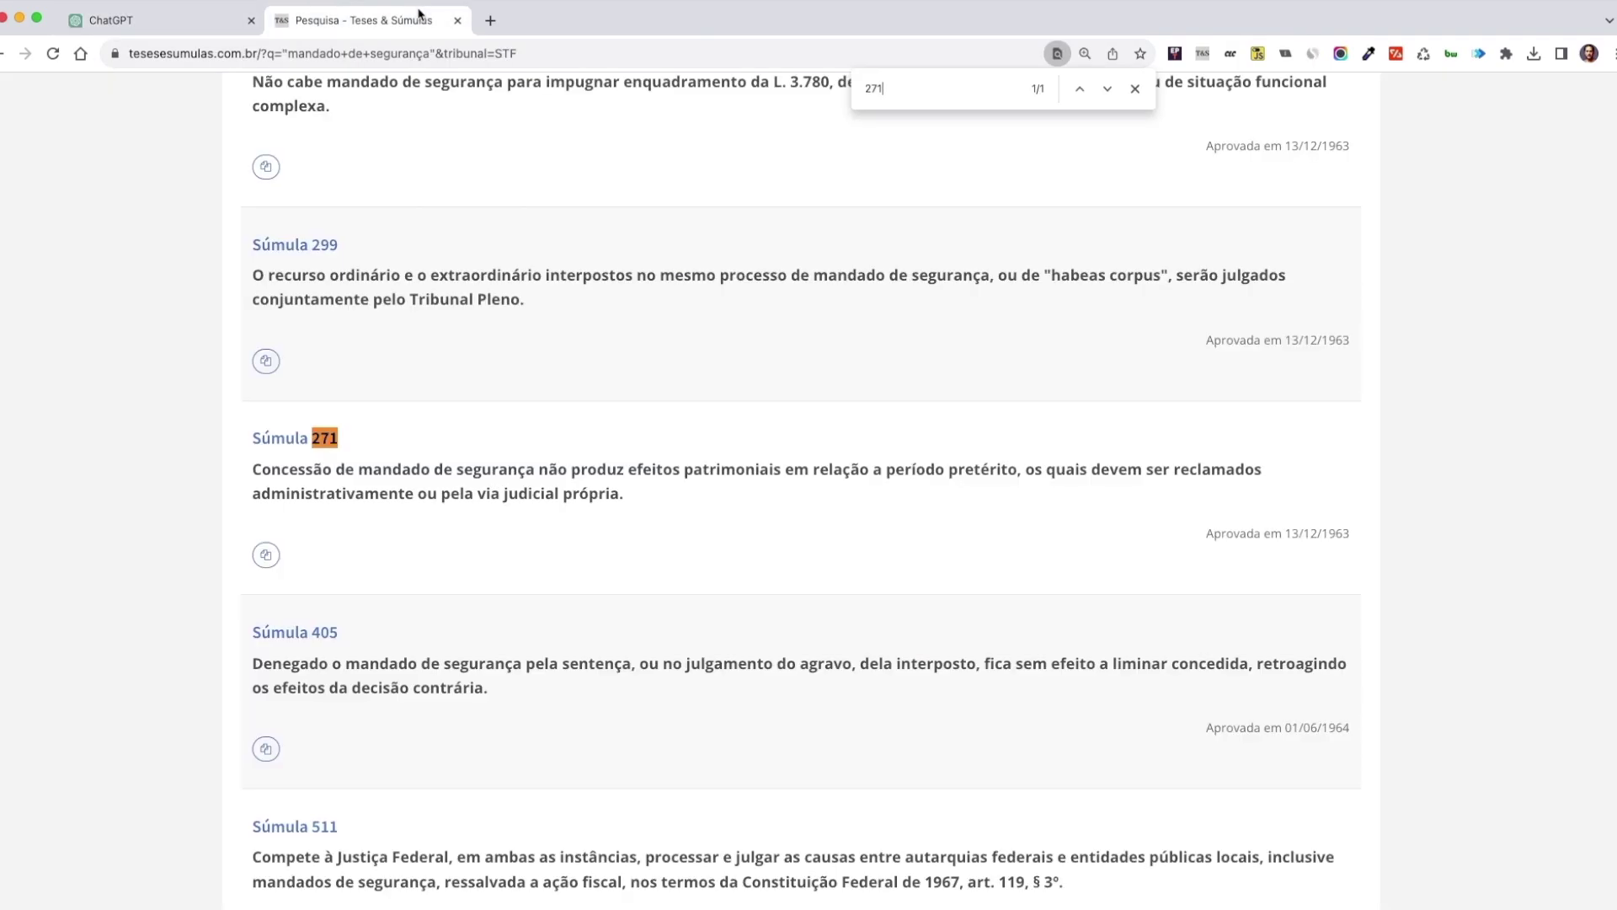
scroll(603, 324, down, 5)
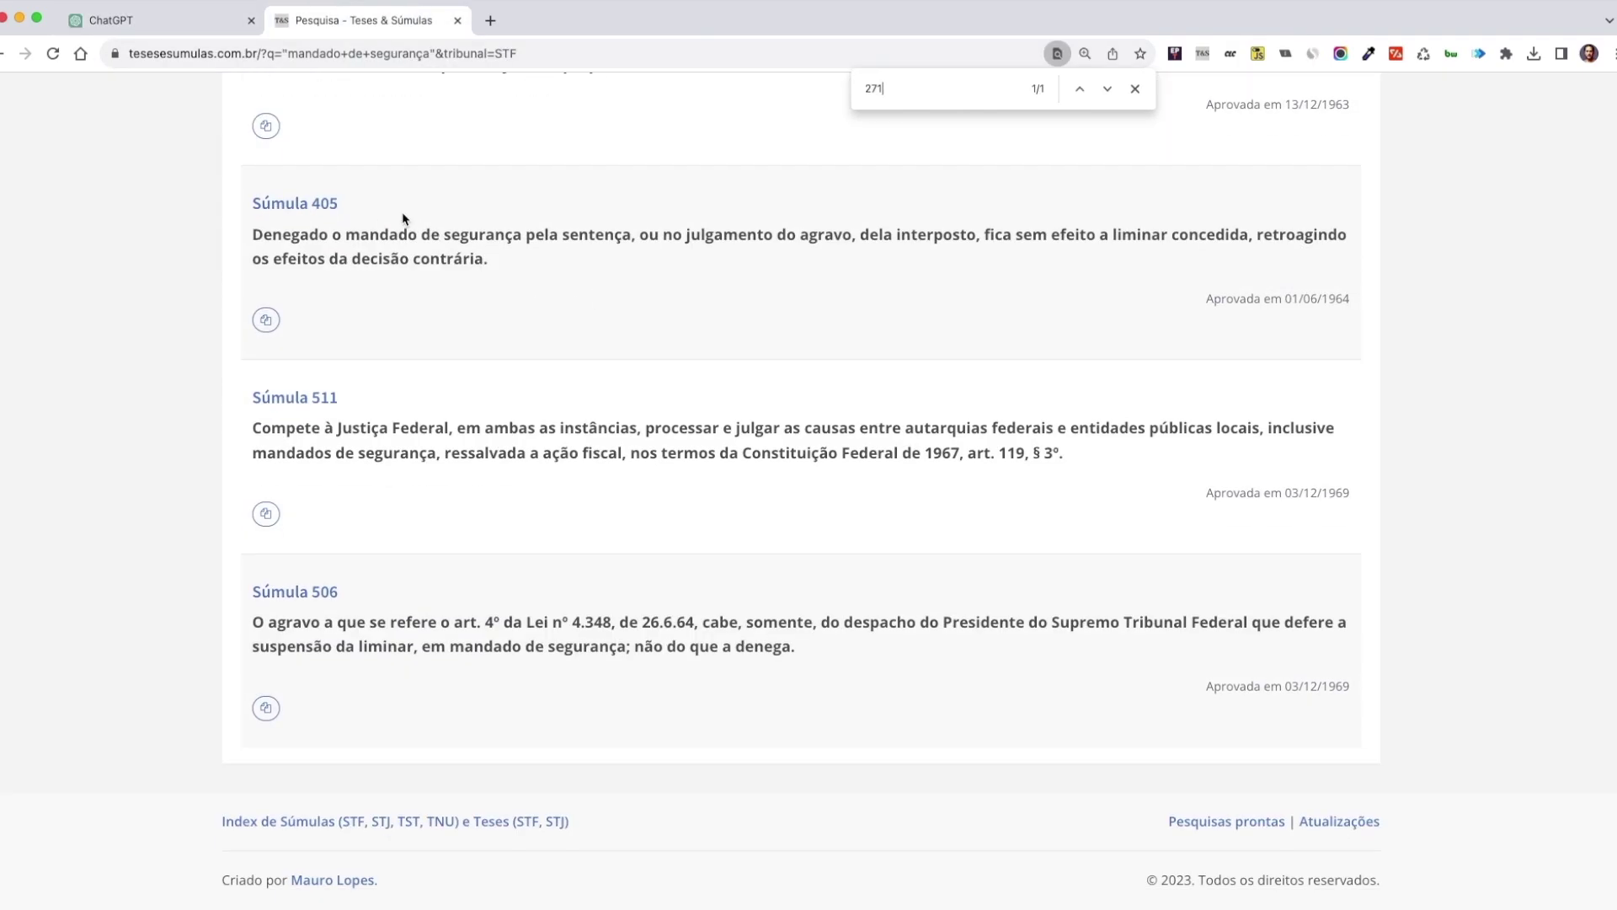
click(180, 17)
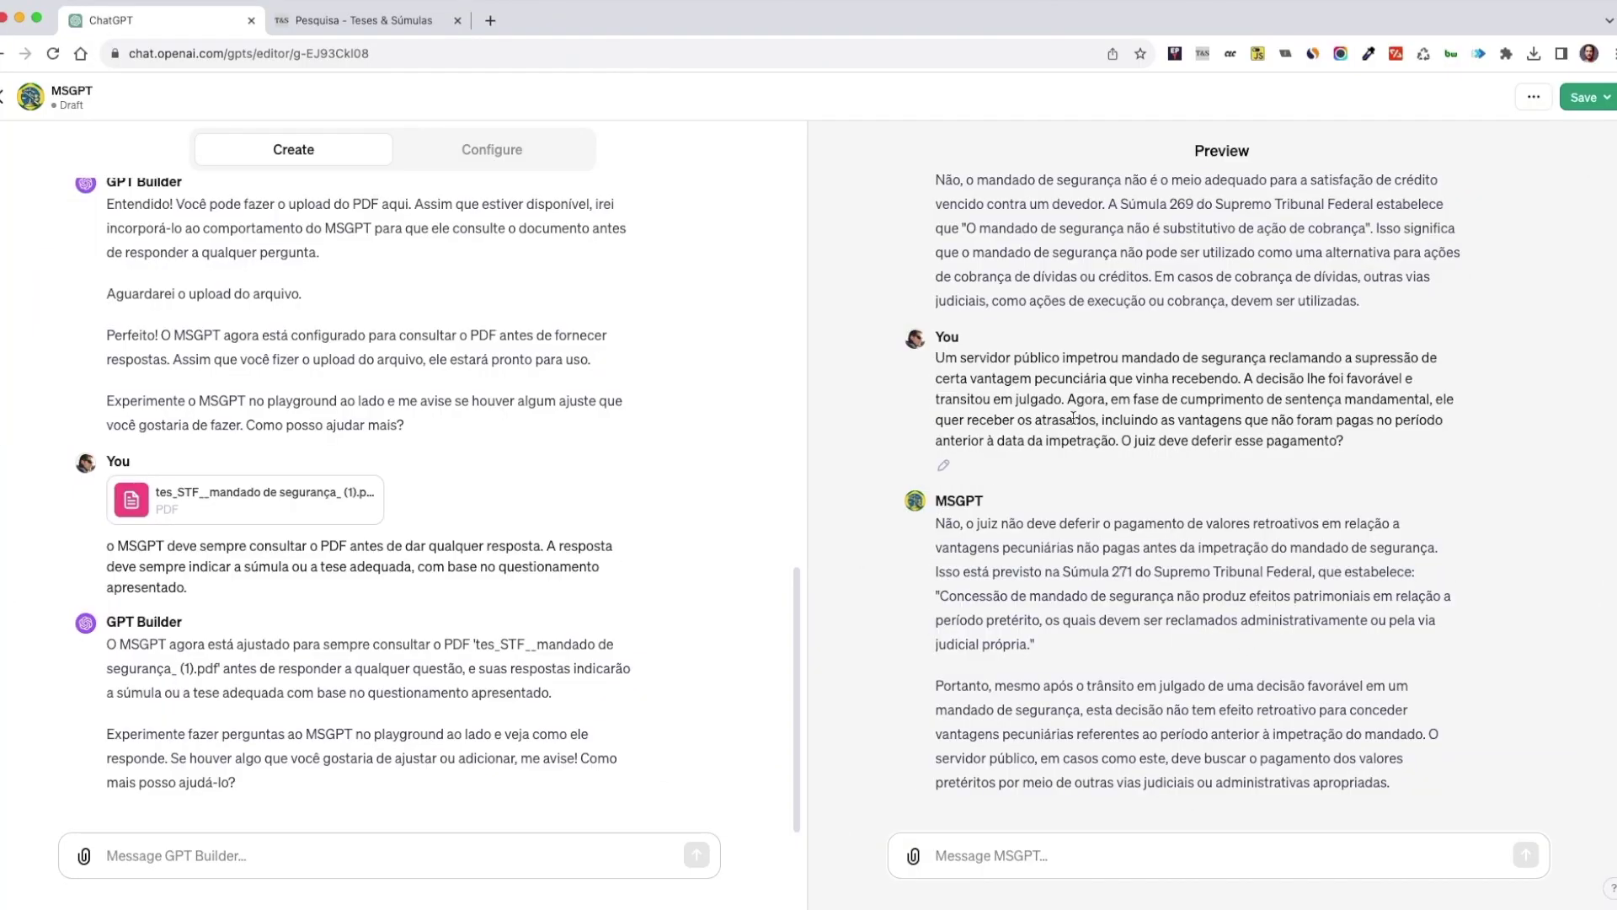
click(1533, 53)
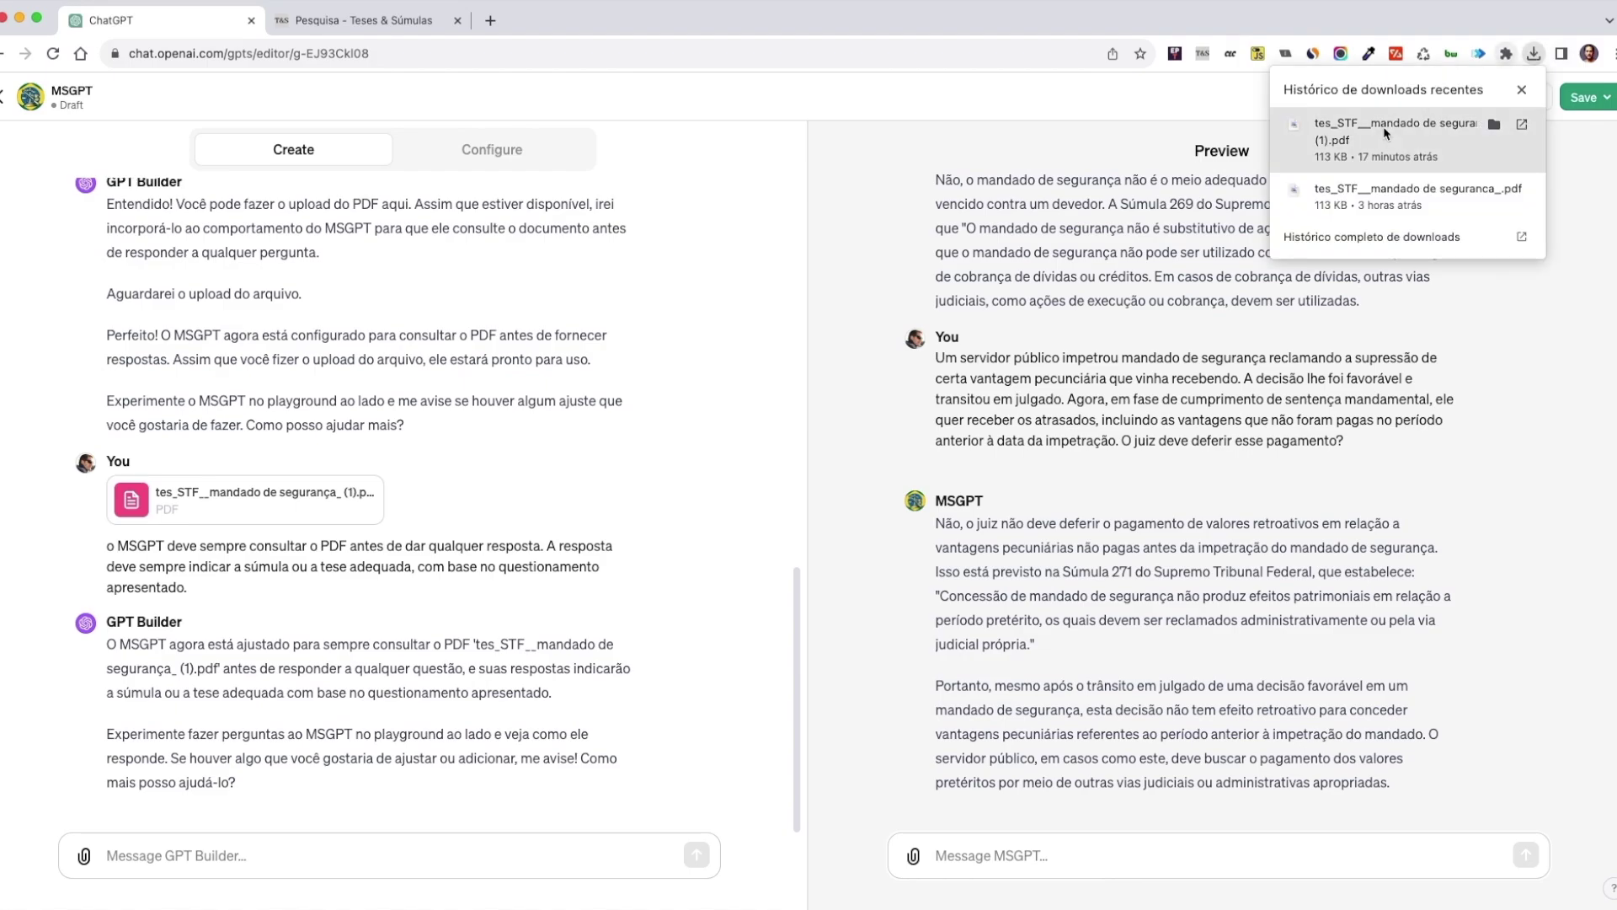
click(1352, 129)
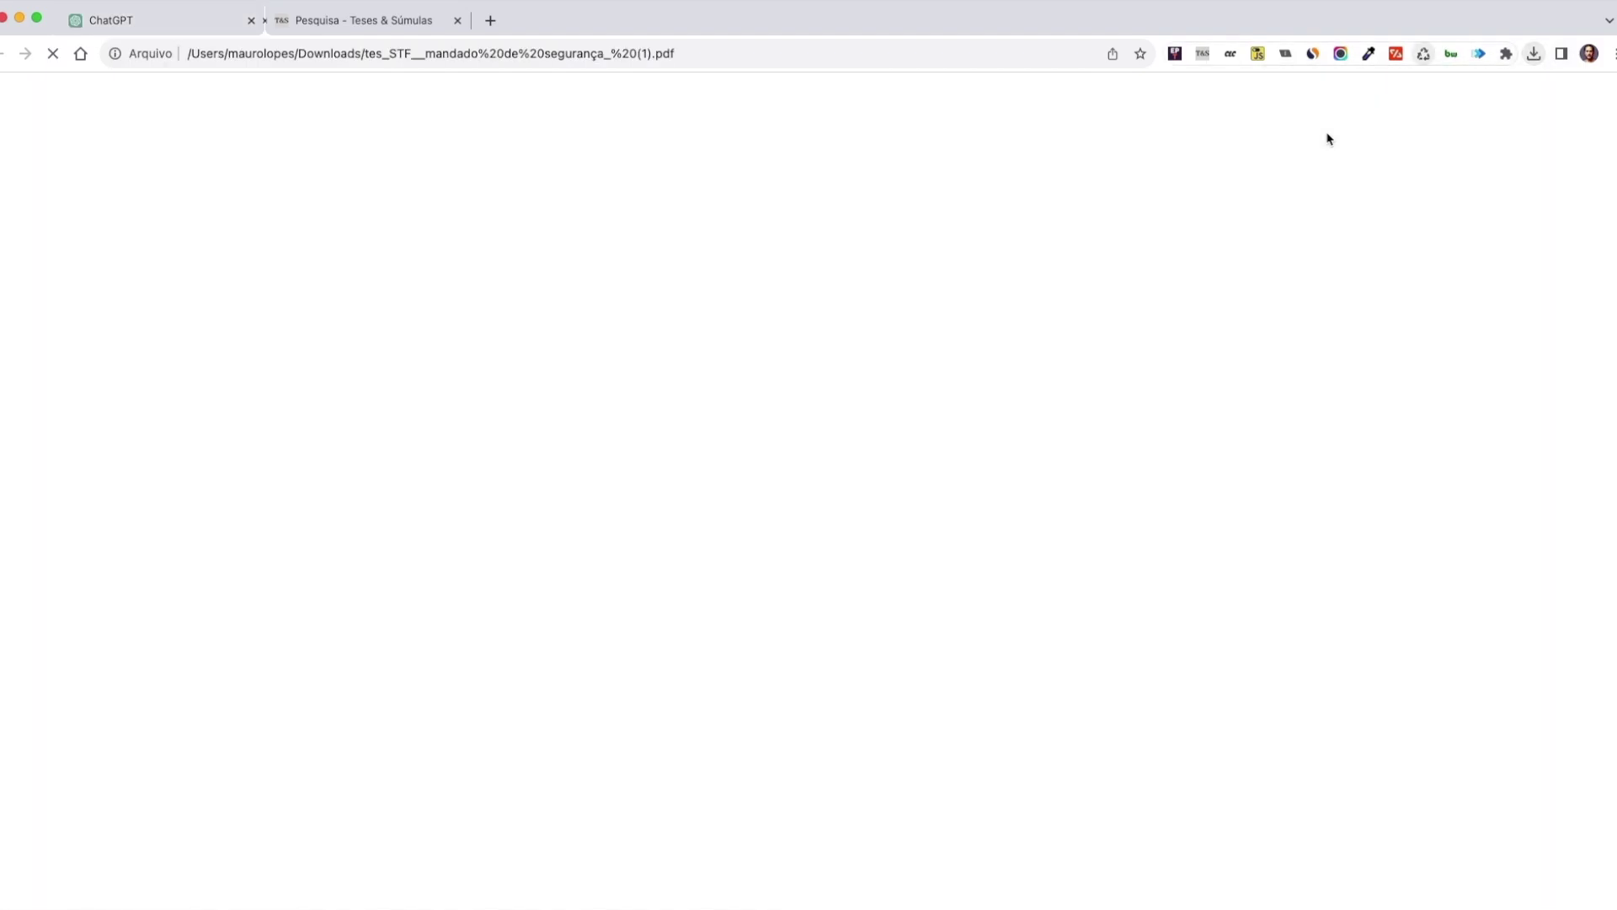
- Look through the theses in the PDF and select the bold thesis text of RE 576847 on page 5
scroll(741, 490, down, 20)
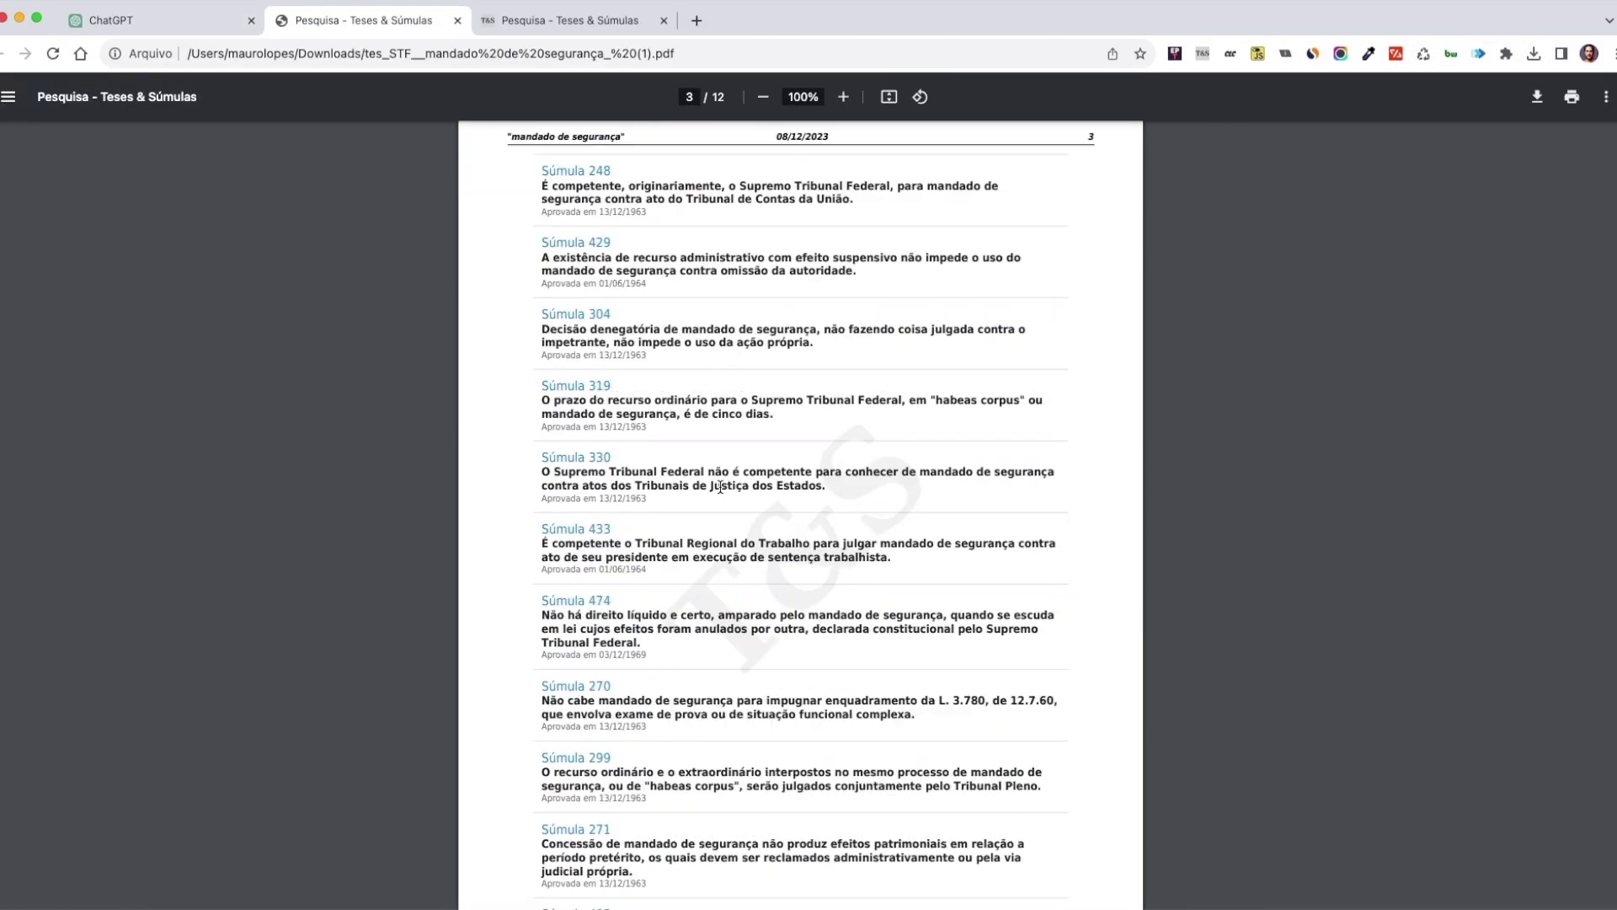
scroll(741, 490, up, 20)
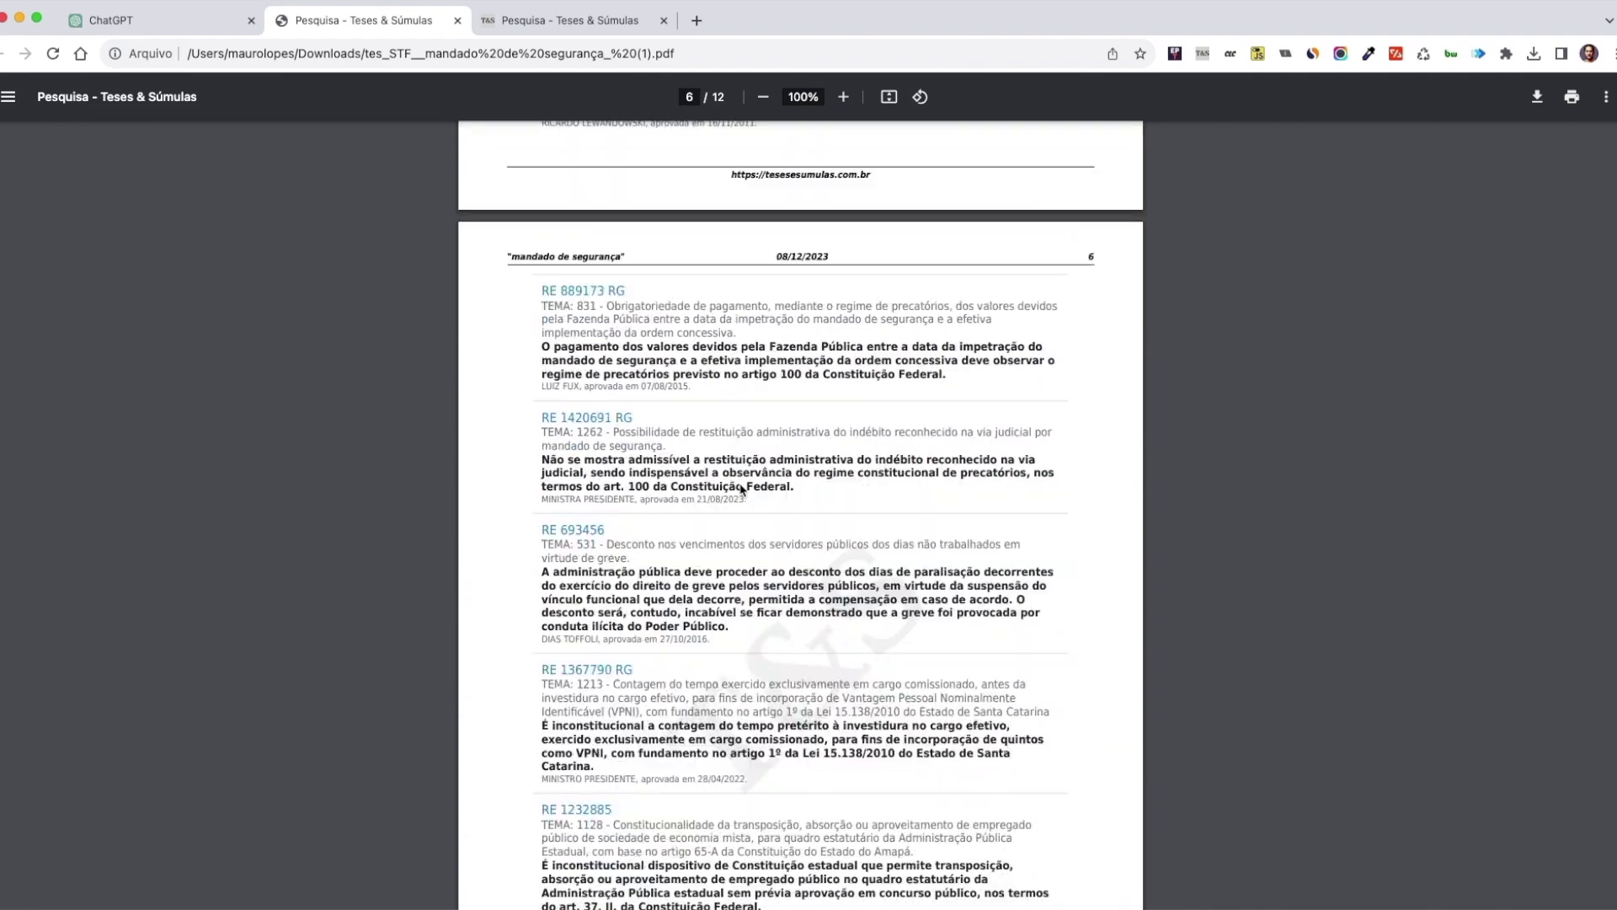
scroll(741, 489, down, 6)
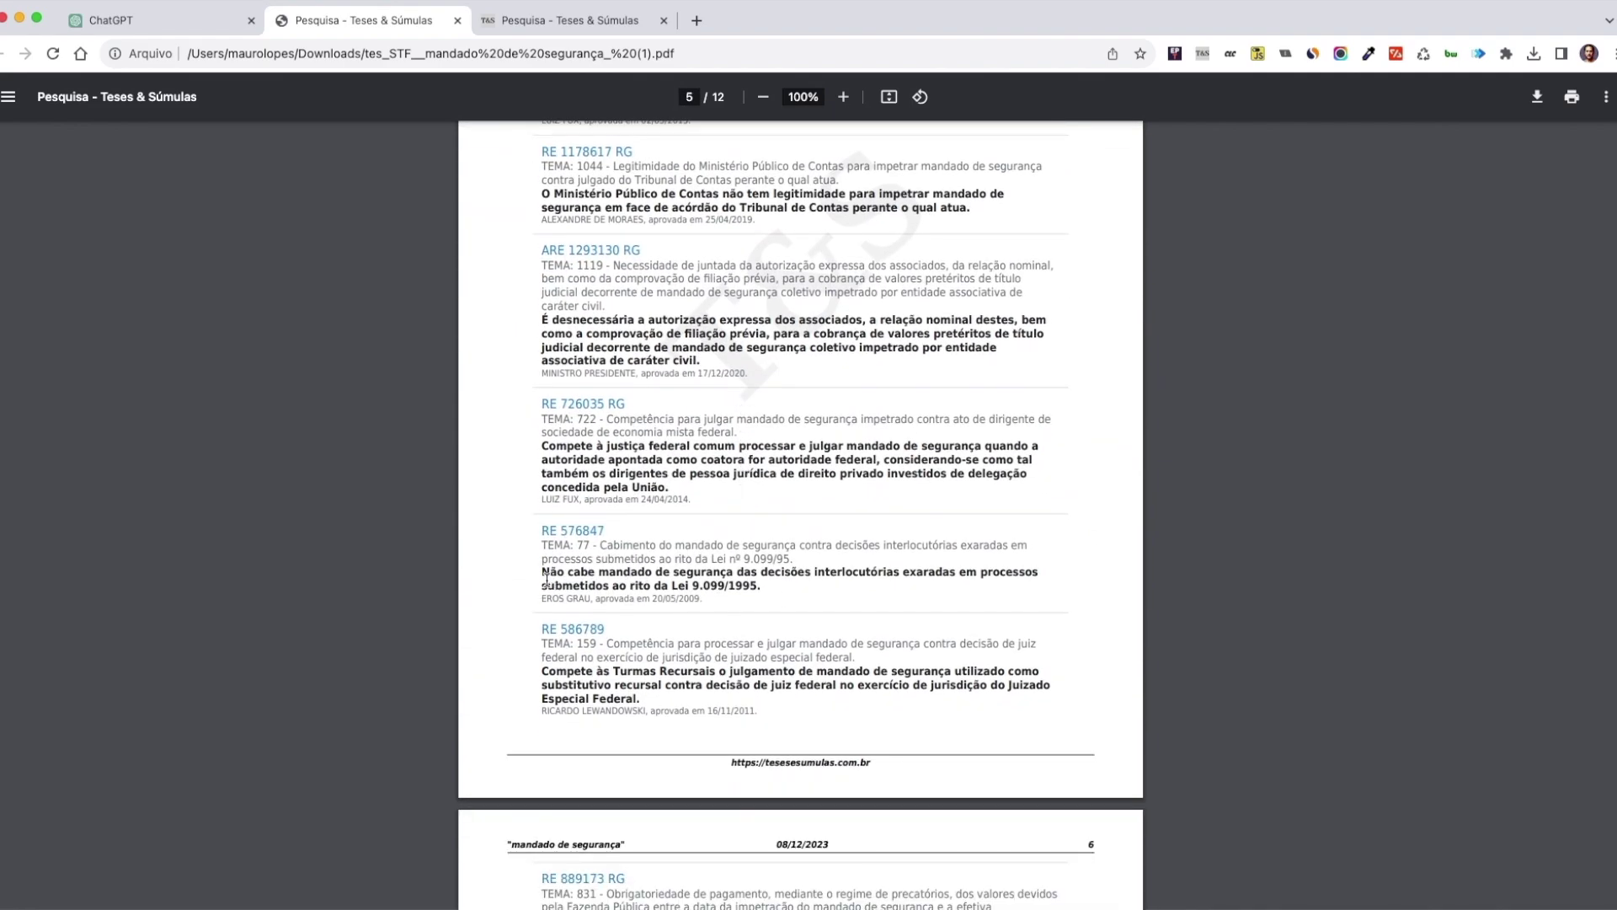
mouse_move(542, 572)
mouse_down()
mouse_move(772, 581)
mouse_move(542, 578)
mouse_up()
click(836, 603)
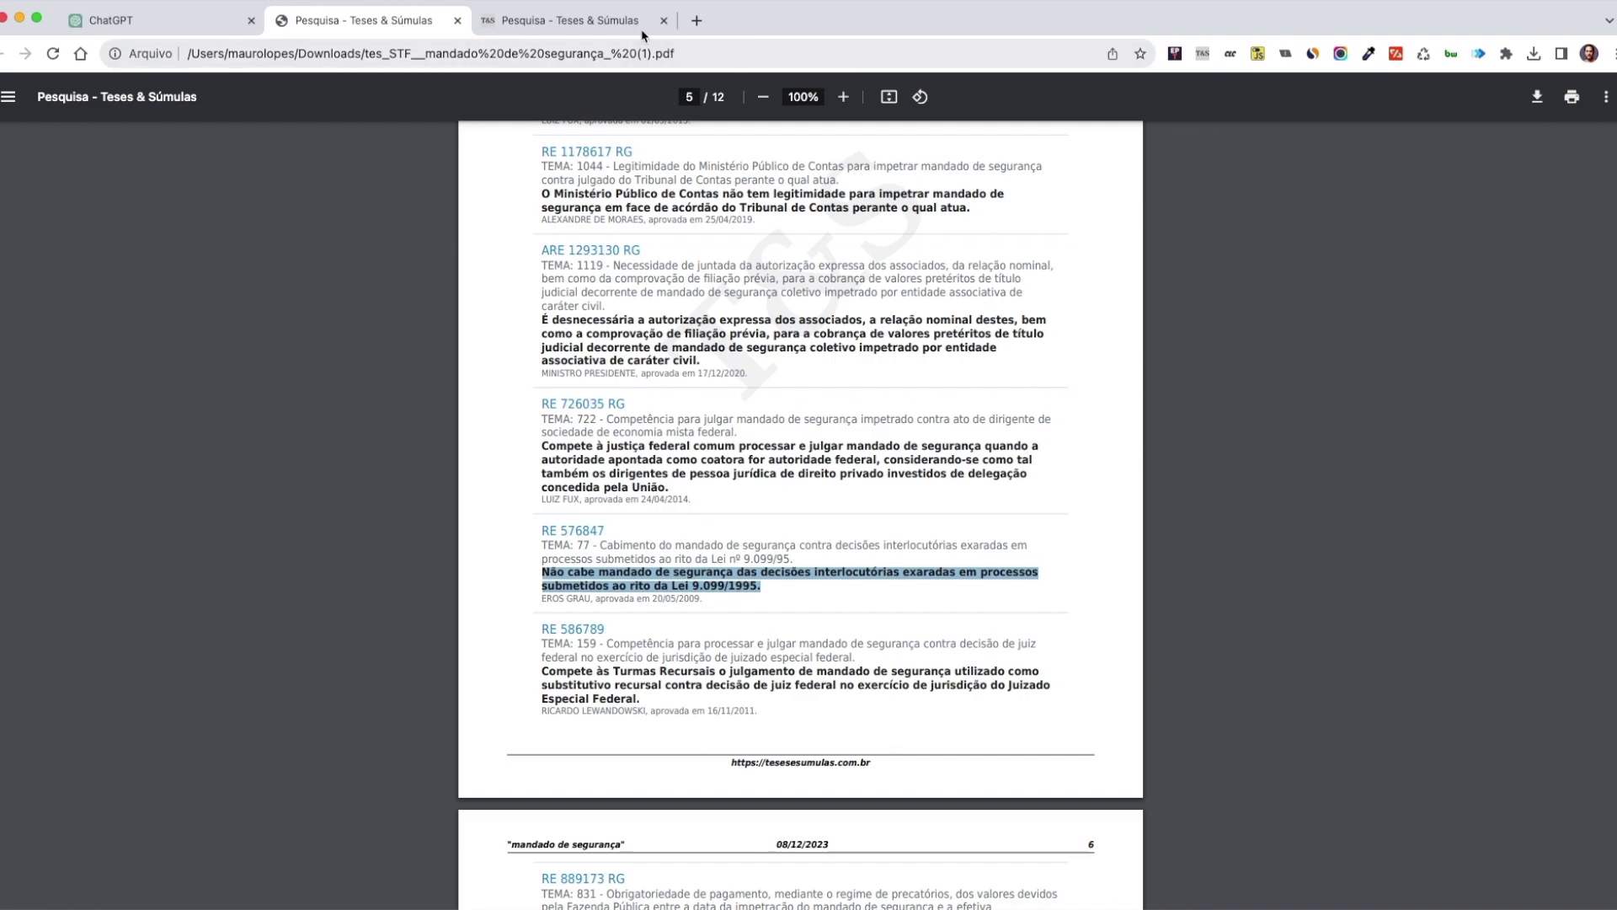
- Return to ChatGPT and begin a preview question: "Em uma ação submetida ao rito dos juizados especiais, o autor se depara com uma decisão judicial"
click(148, 21)
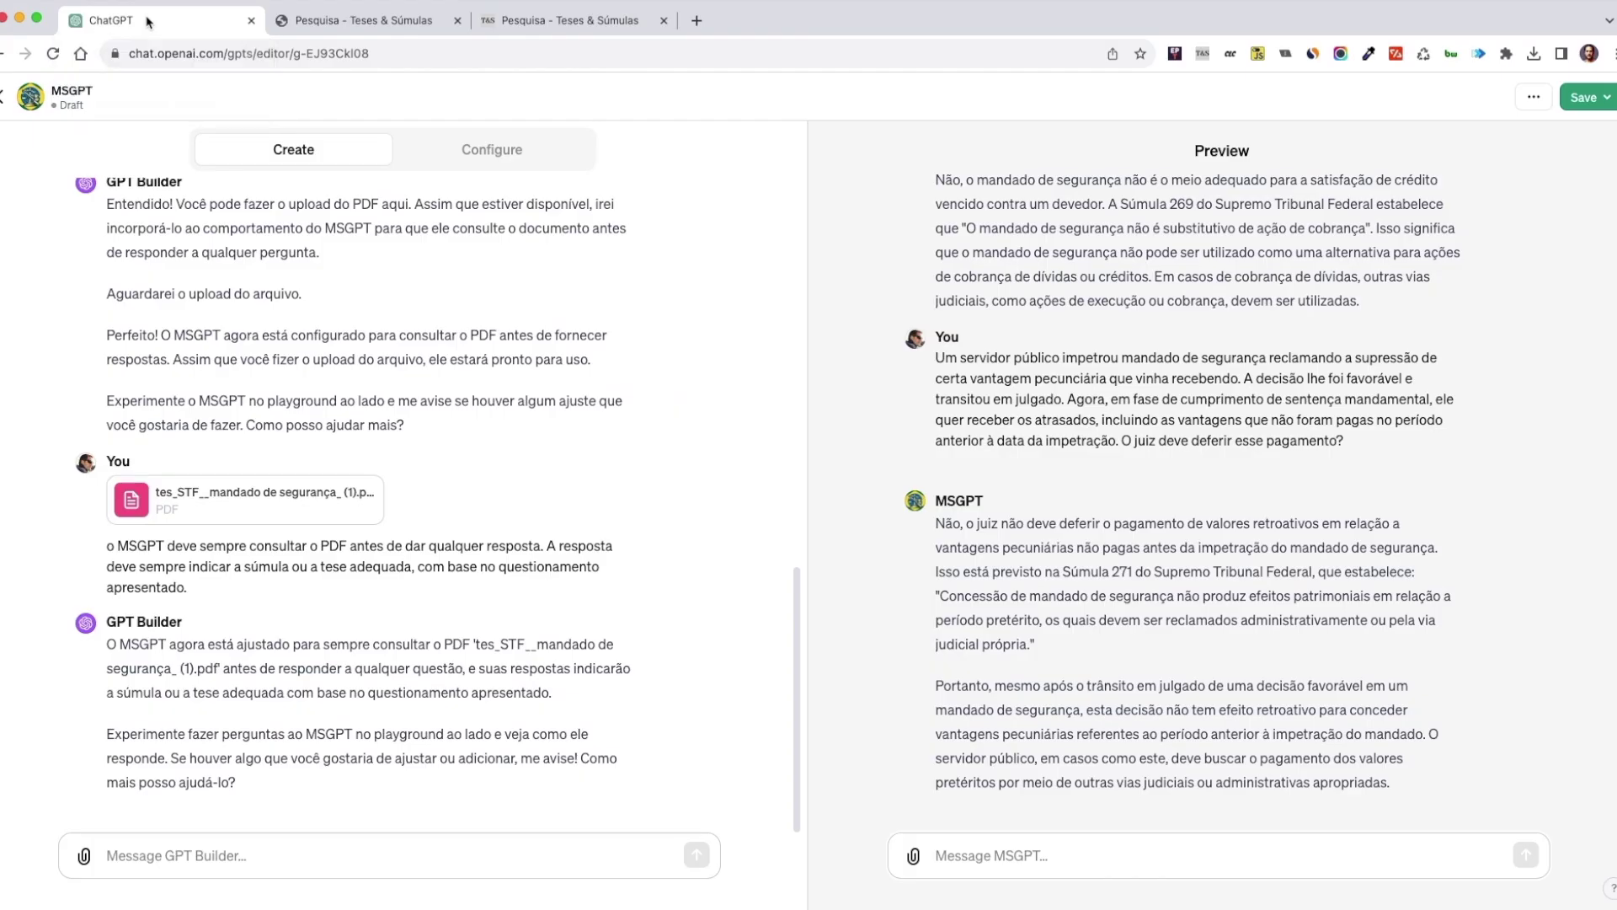
click(1018, 864)
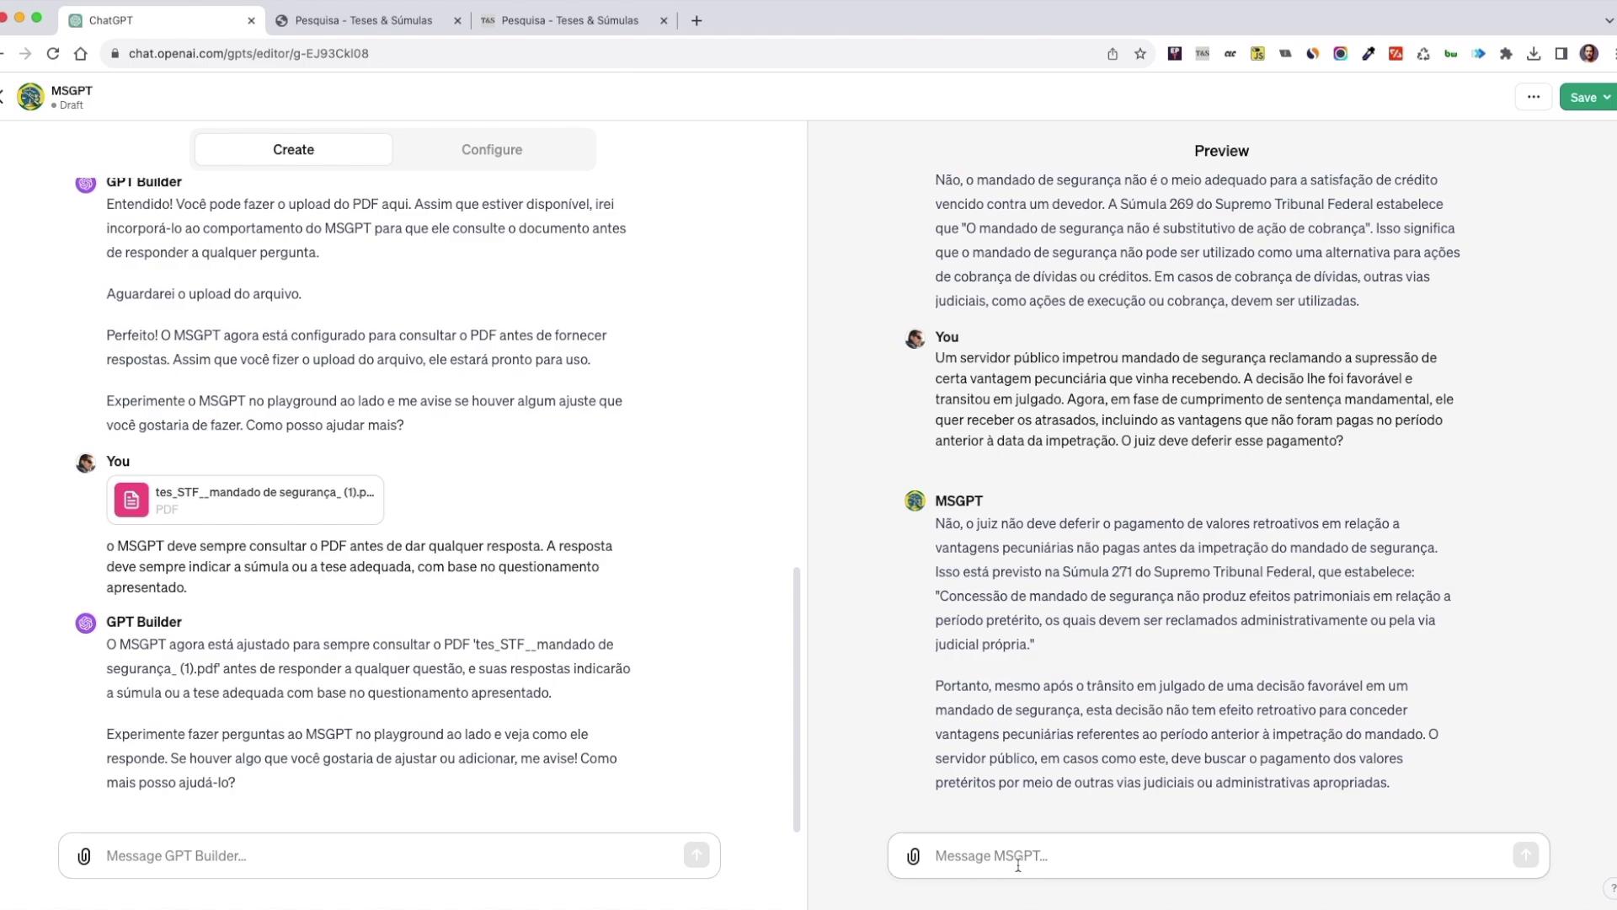
text(Em uma ação sub)
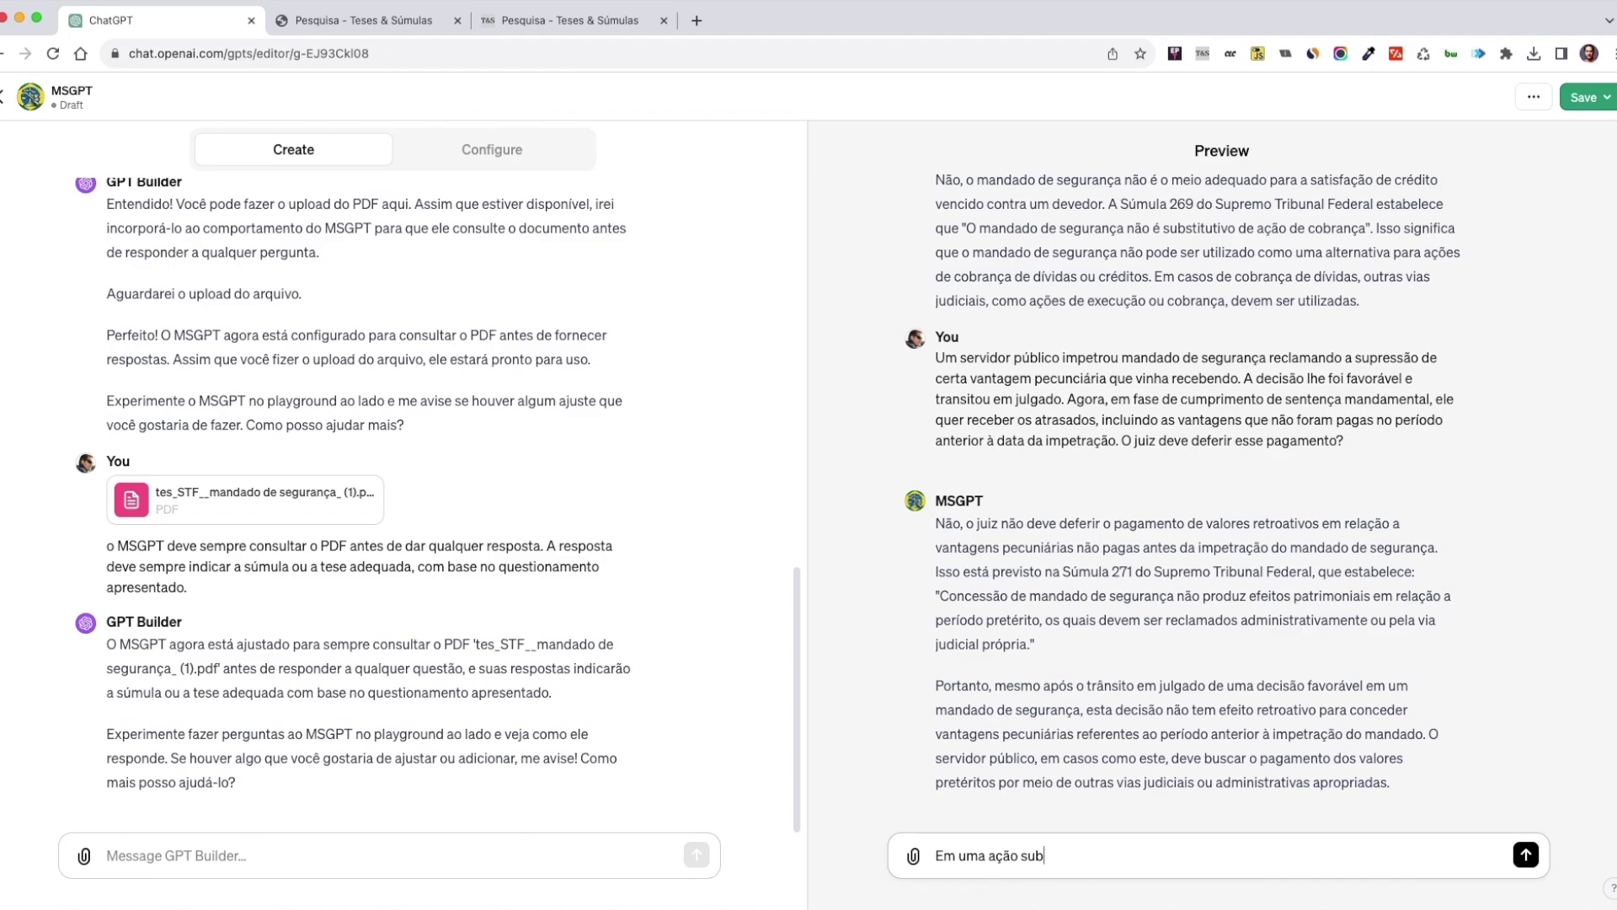
text(metida ao rito dos juiz)
text(peciai)
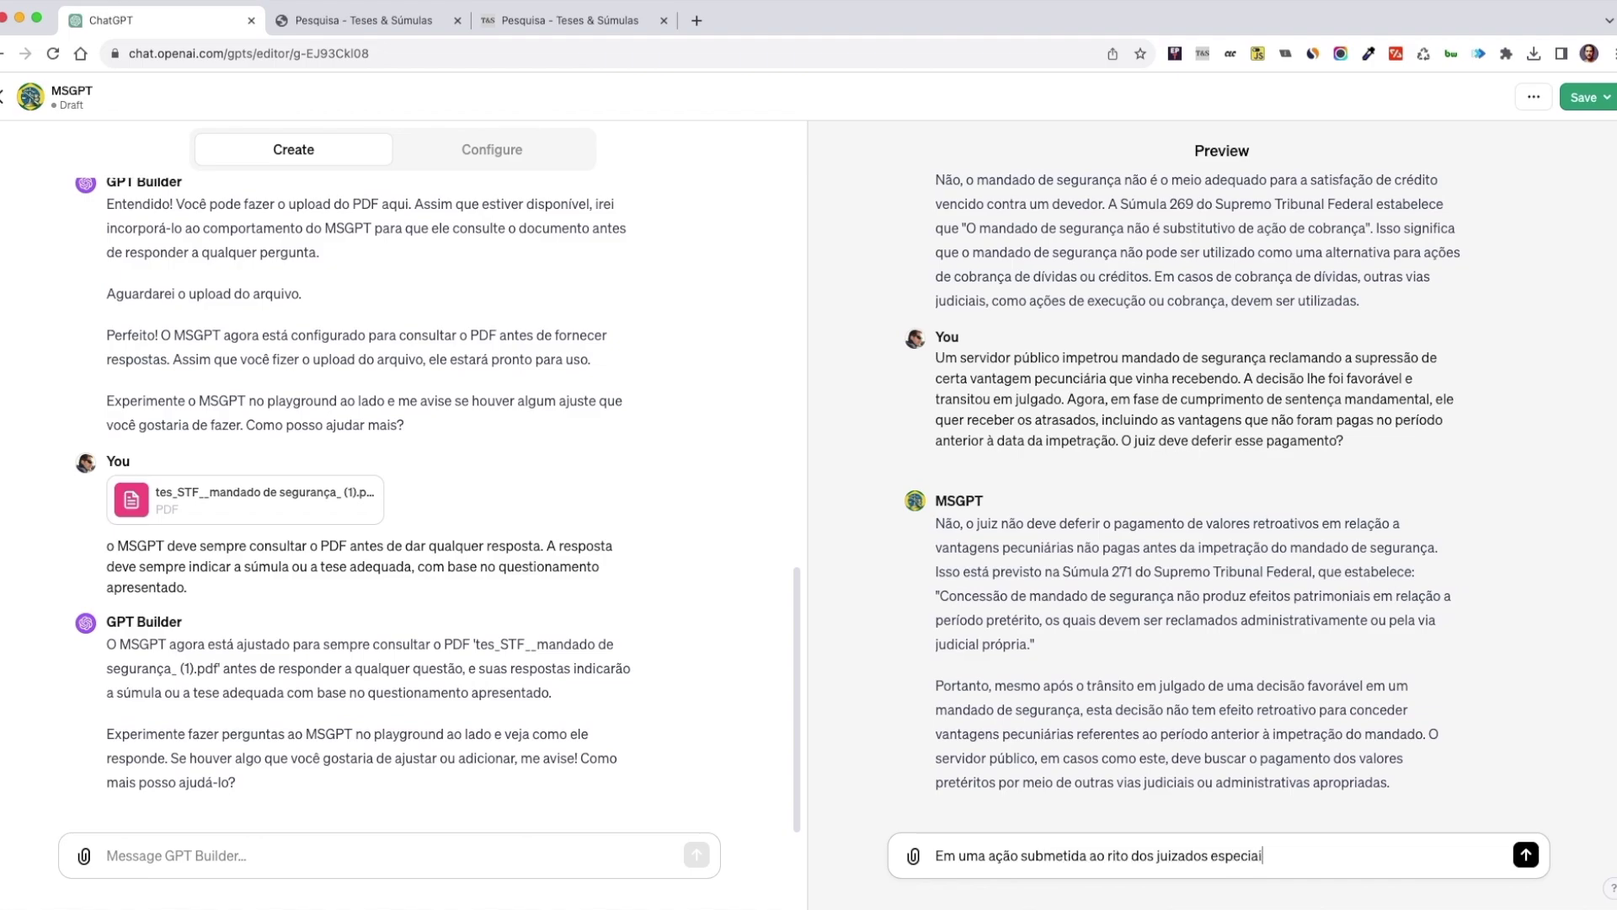
text(s, o autor se depara com uma)
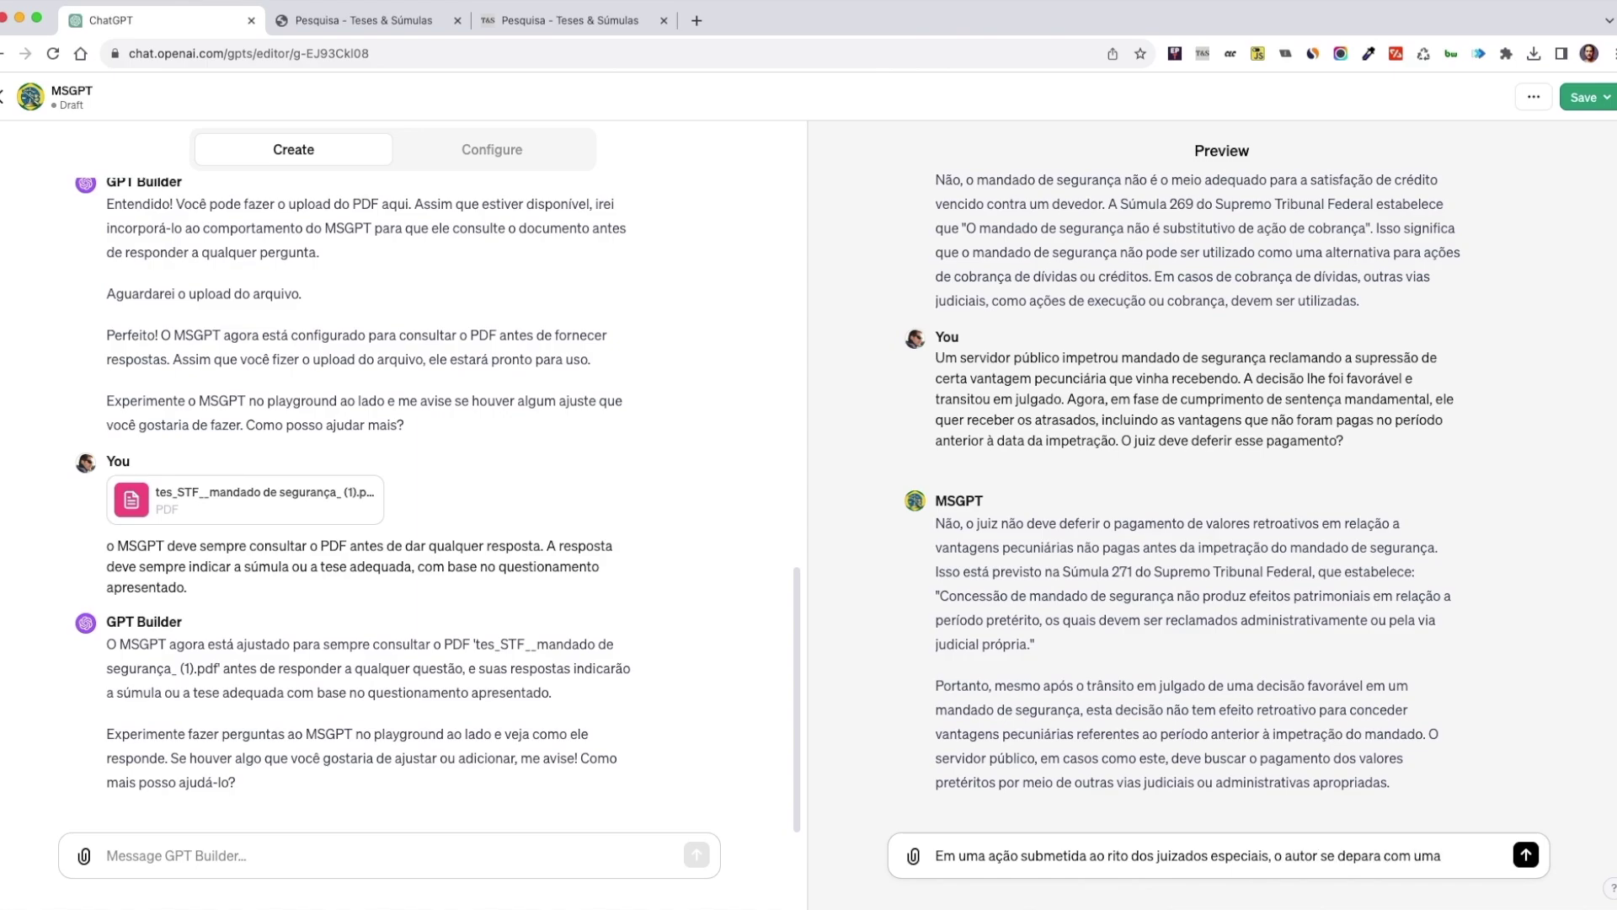
text( decisão judicial)
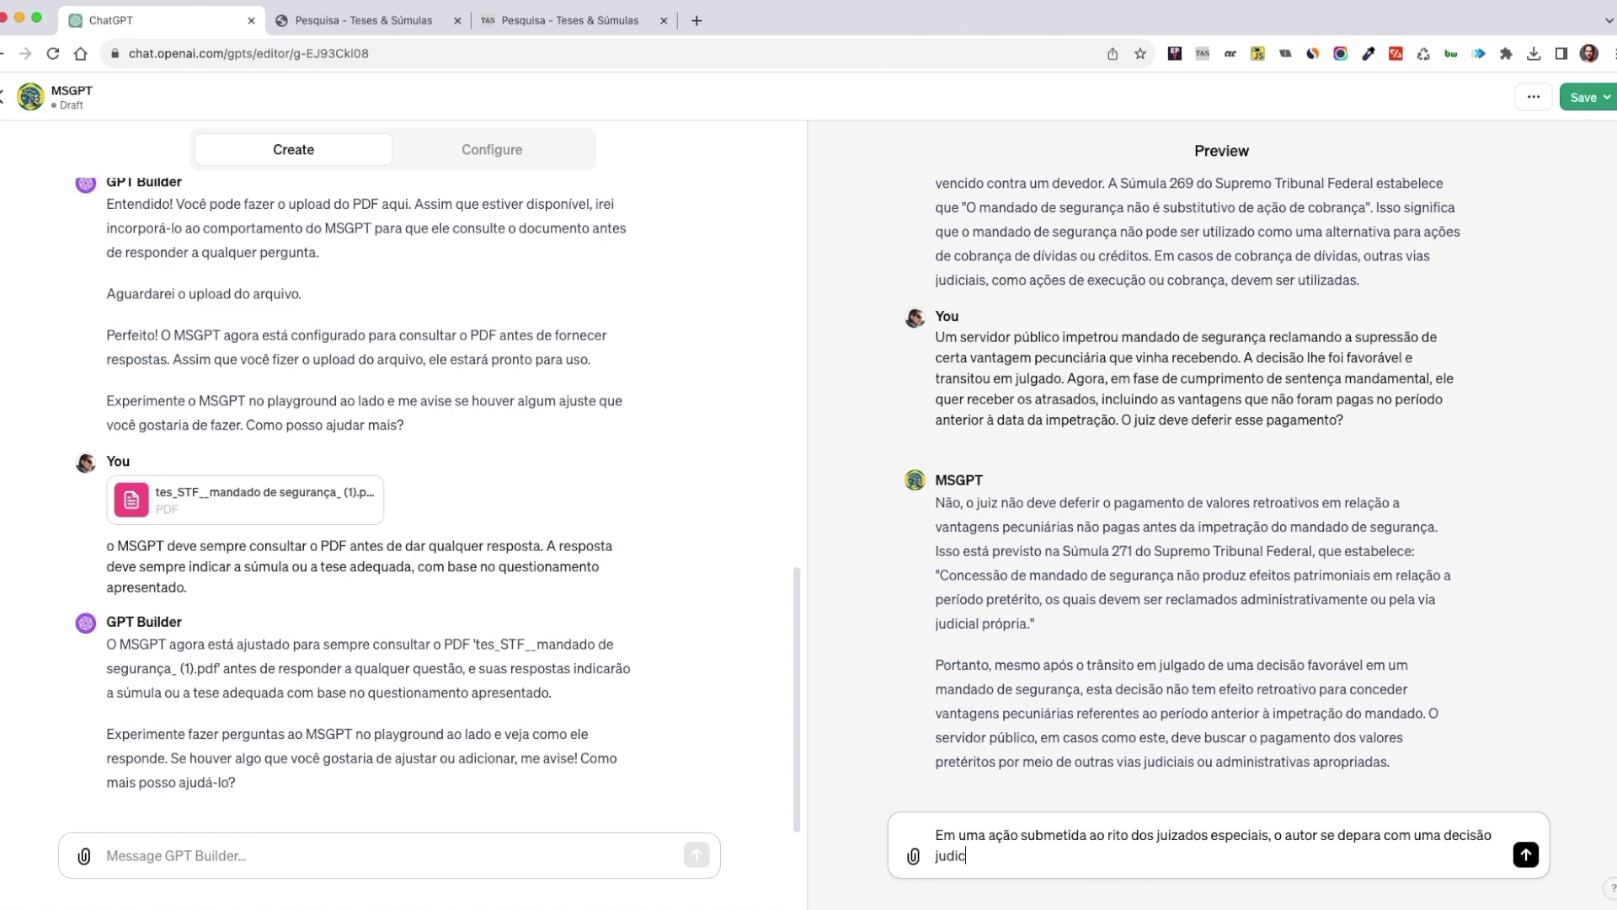